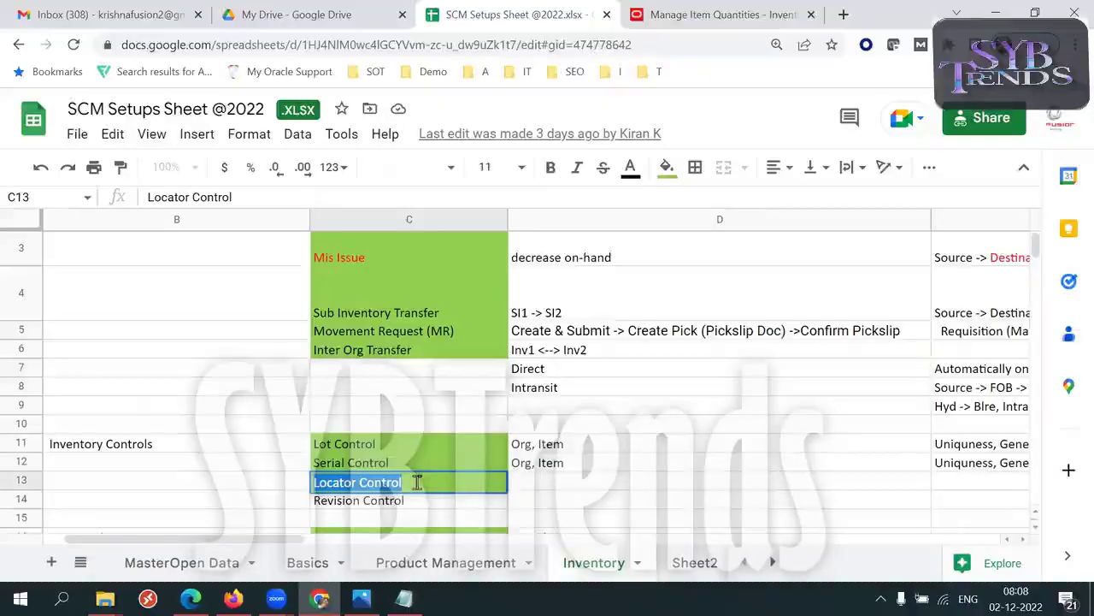
Highlight the Revision Control entry under Inventory Controls in the Inventory sheet
{"action": "left_click", "coordinate": [420, 500]}
{"action": "double_click", "coordinate": [418, 498]}
{"action": "triple_click", "coordinate": [416, 497]}
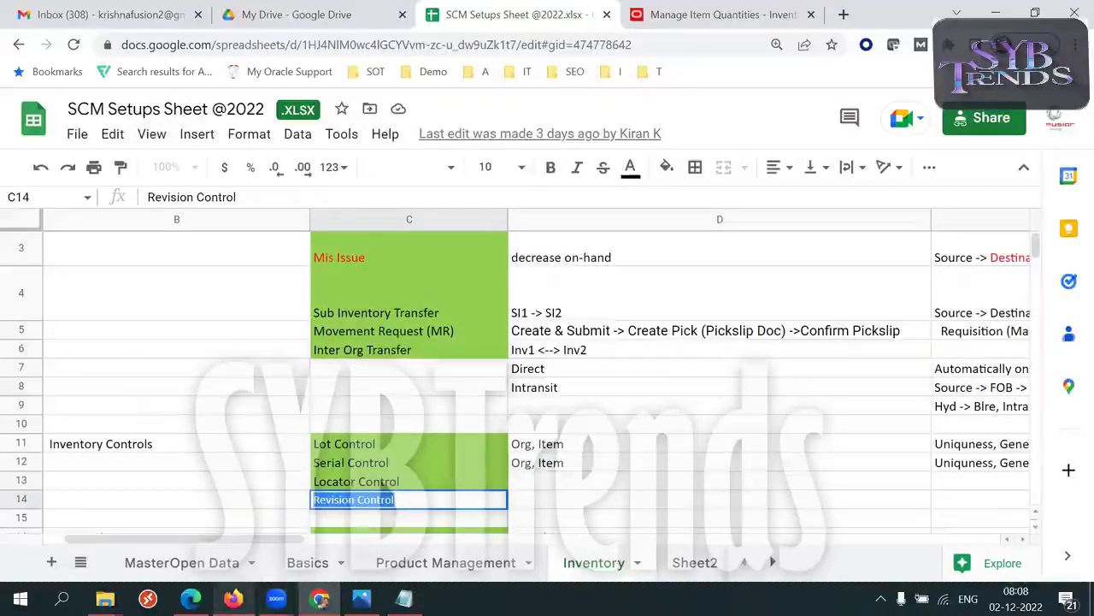
{"action": "left_click", "coordinate": [233, 598]}
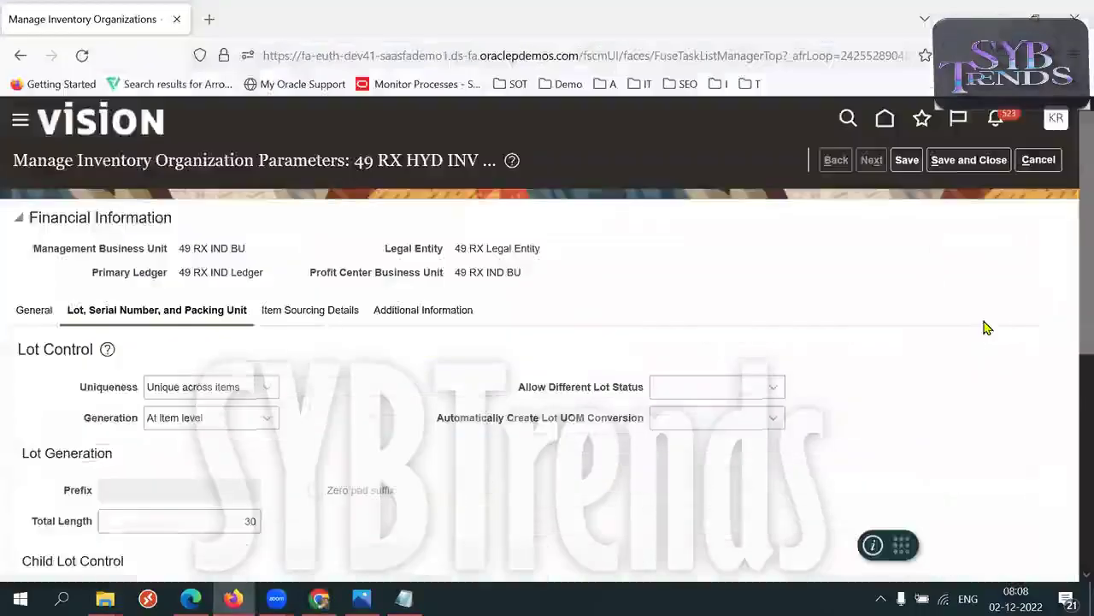
{"action": "key", "text": "alt+Tab"}
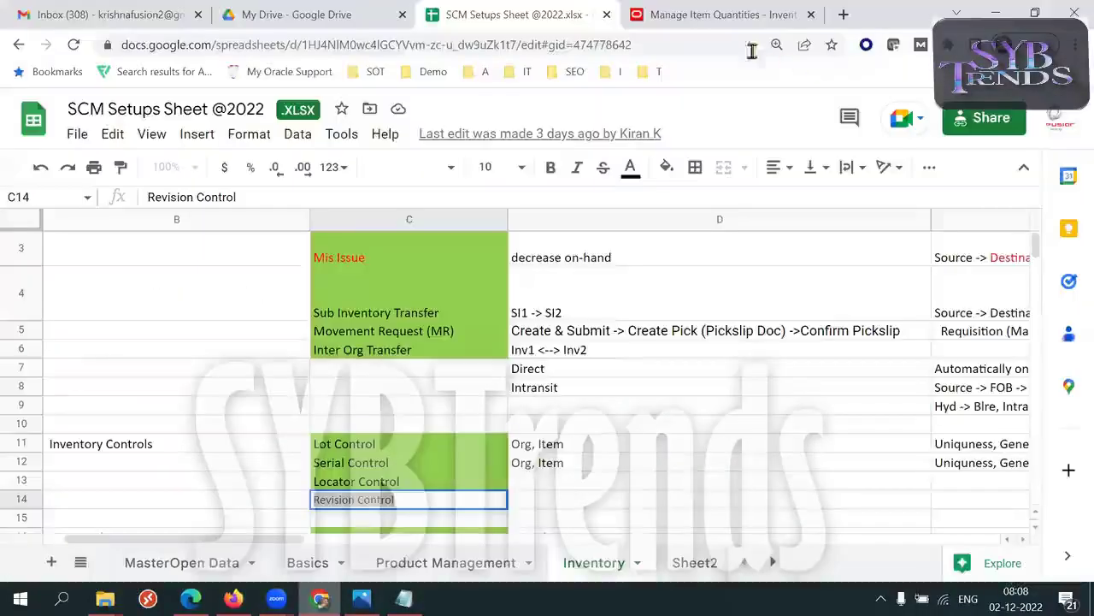
Leave Manage Item Quantities in the Oracle application and open the Product Information Management work area from the home page
{"action": "left_click", "coordinate": [663, 16]}
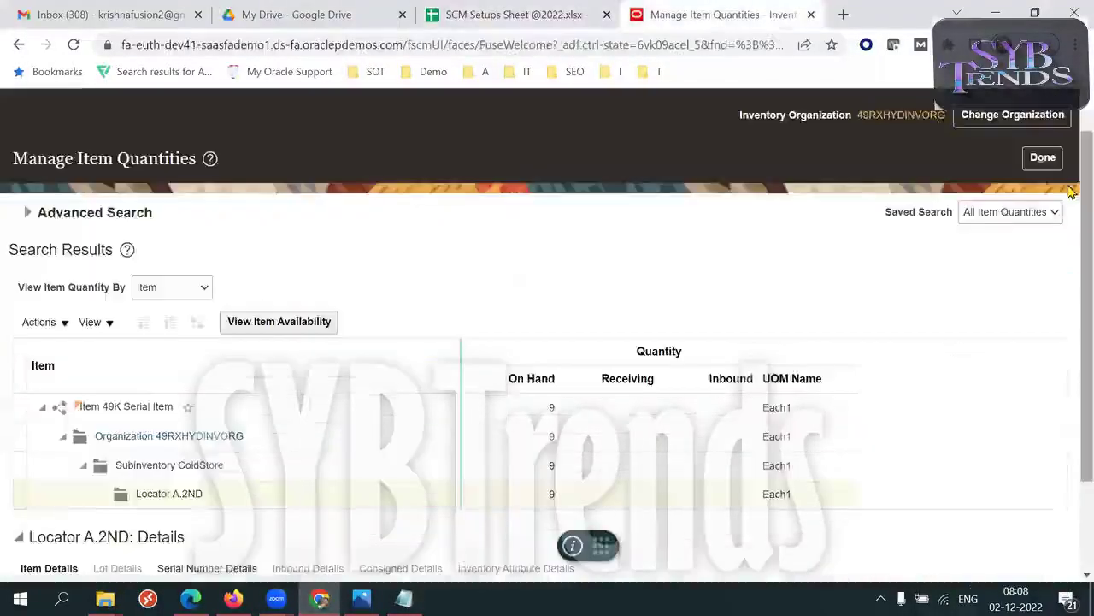
{"action": "left_click", "coordinate": [1041, 197]}
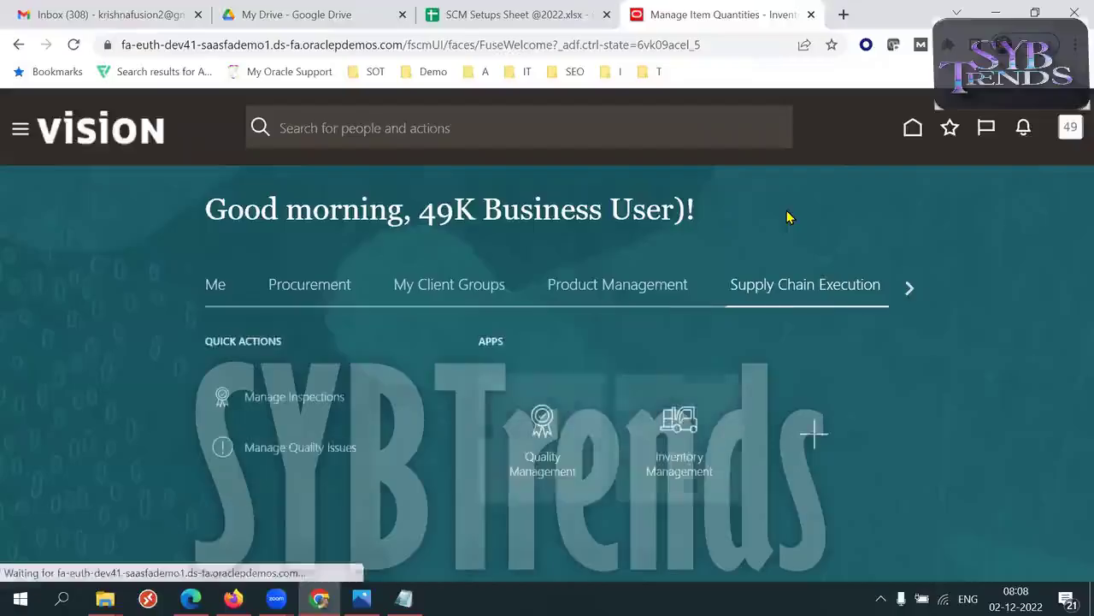
{"action": "left_click", "coordinate": [605, 291]}
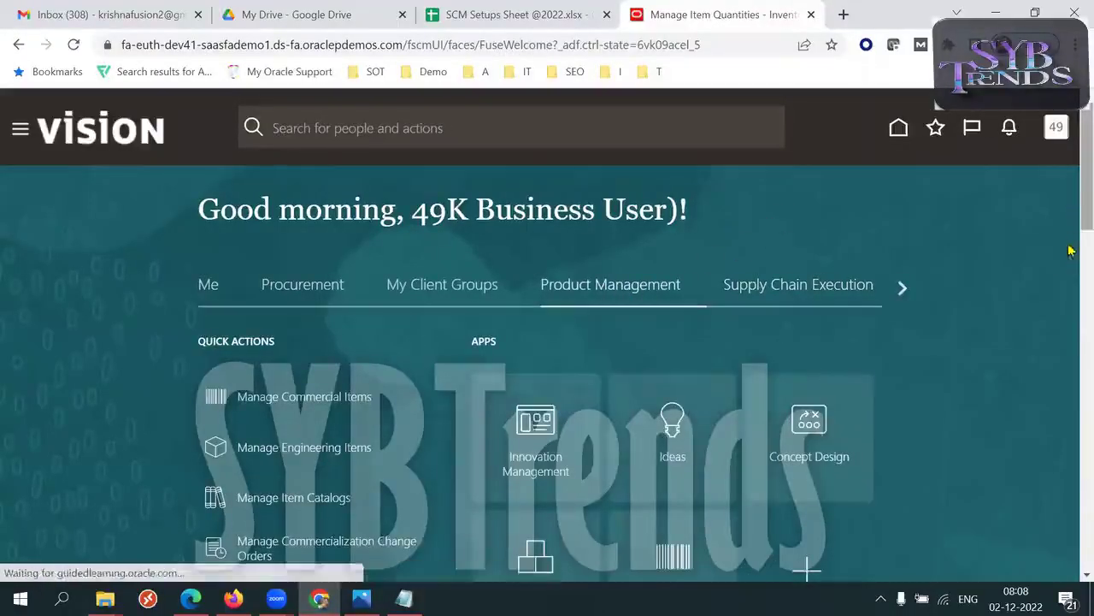
{"action": "scroll", "coordinate": [958, 308], "scroll_direction": "down", "scroll_amount": 3}
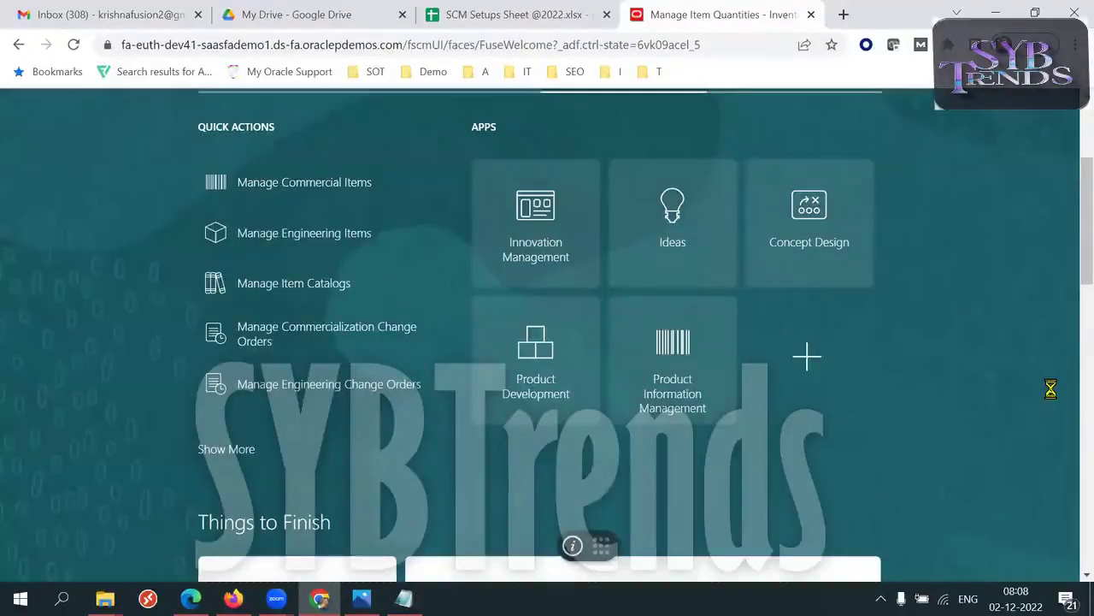
{"action": "key", "text": "F11"}
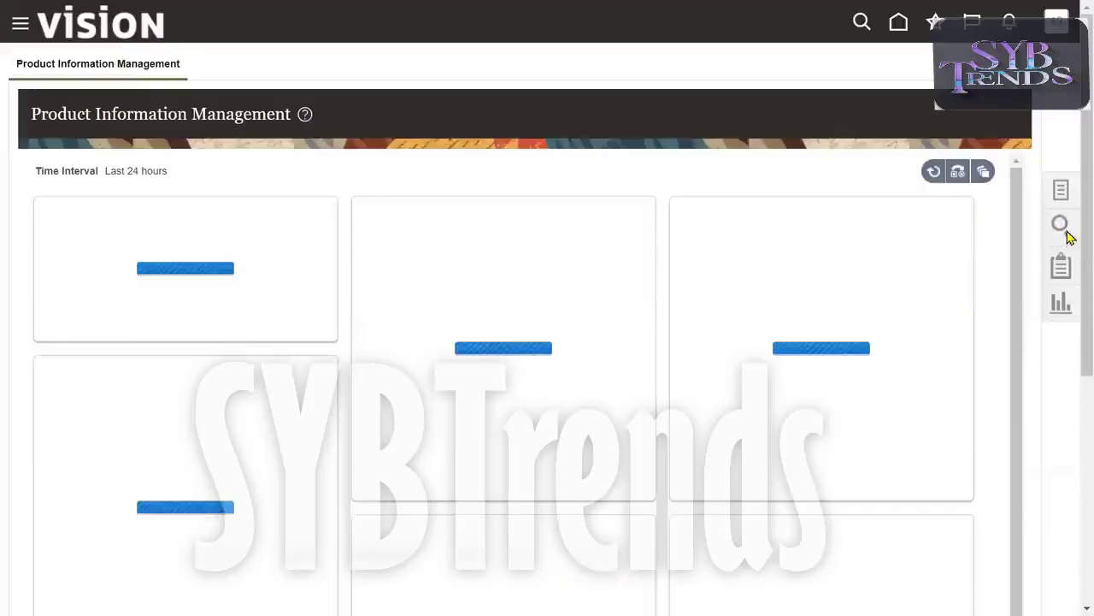
Open Manage Items and search the 49K RM Item Class for items starting with RM101
{"action": "left_click", "coordinate": [1052, 195]}
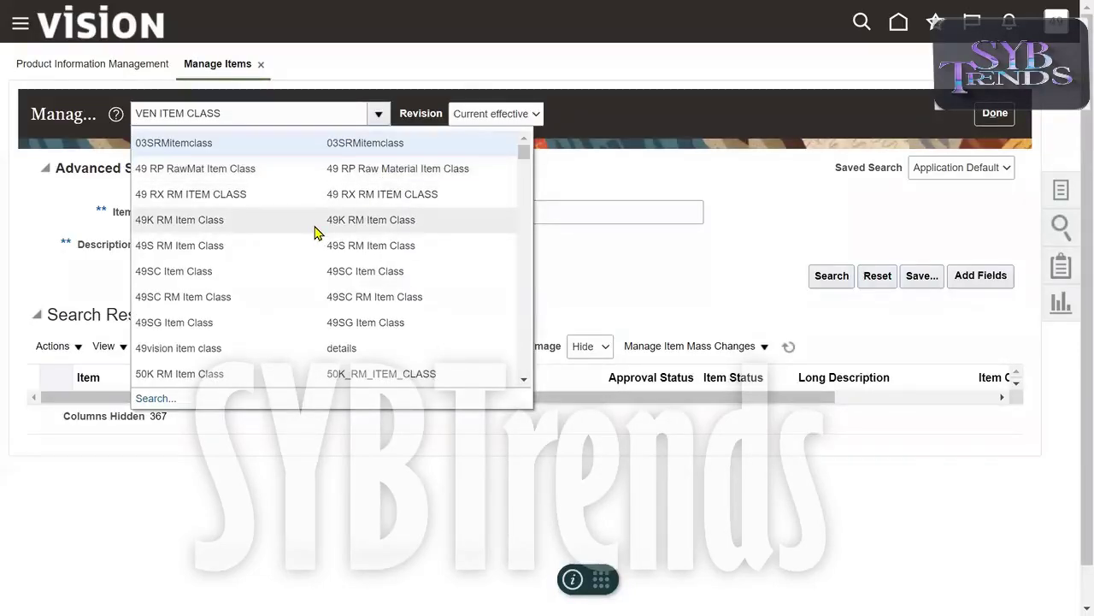
{"action": "left_click", "coordinate": [193, 227]}
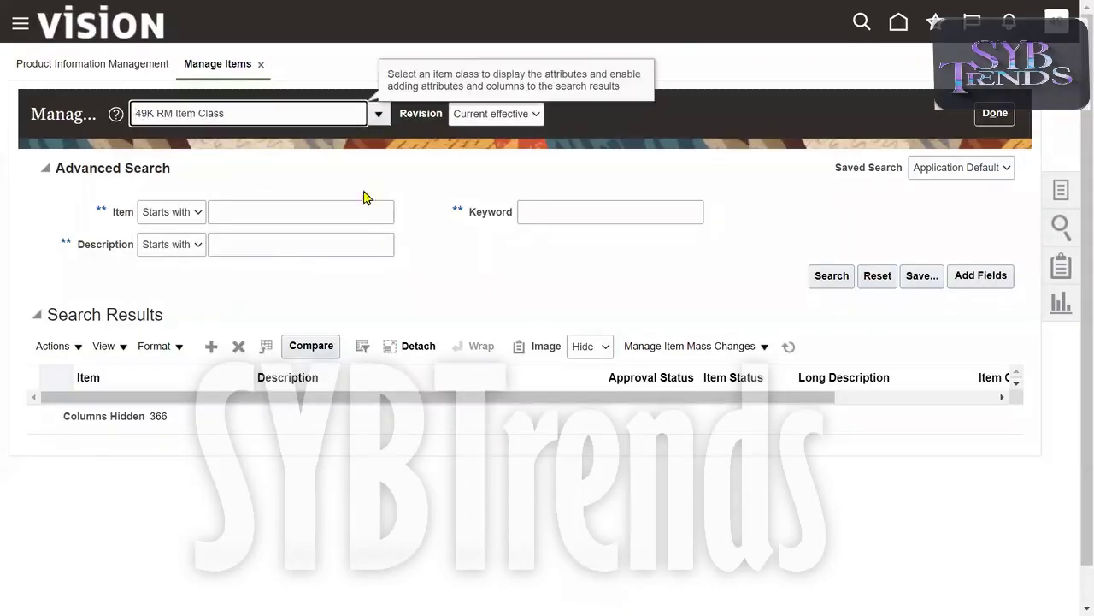
{"action": "left_click", "coordinate": [300, 213]}
{"action": "type", "text": "RM1"}
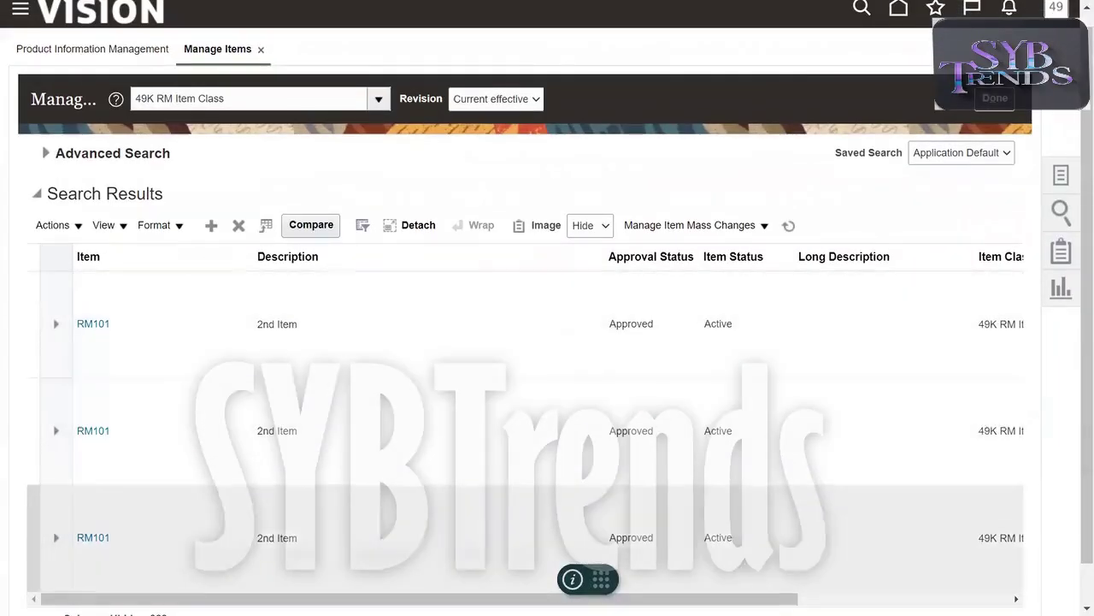
Open the RM101 item of organization 49RXHYDINVORG from the search results
{"action": "scroll", "coordinate": [299, 482], "scroll_direction": "right", "scroll_amount": 3}
{"action": "scroll", "coordinate": [299, 481], "scroll_direction": "left", "scroll_amount": 3}
{"action": "left_click", "coordinate": [236, 451]}
{"action": "left_click", "coordinate": [92, 431]}
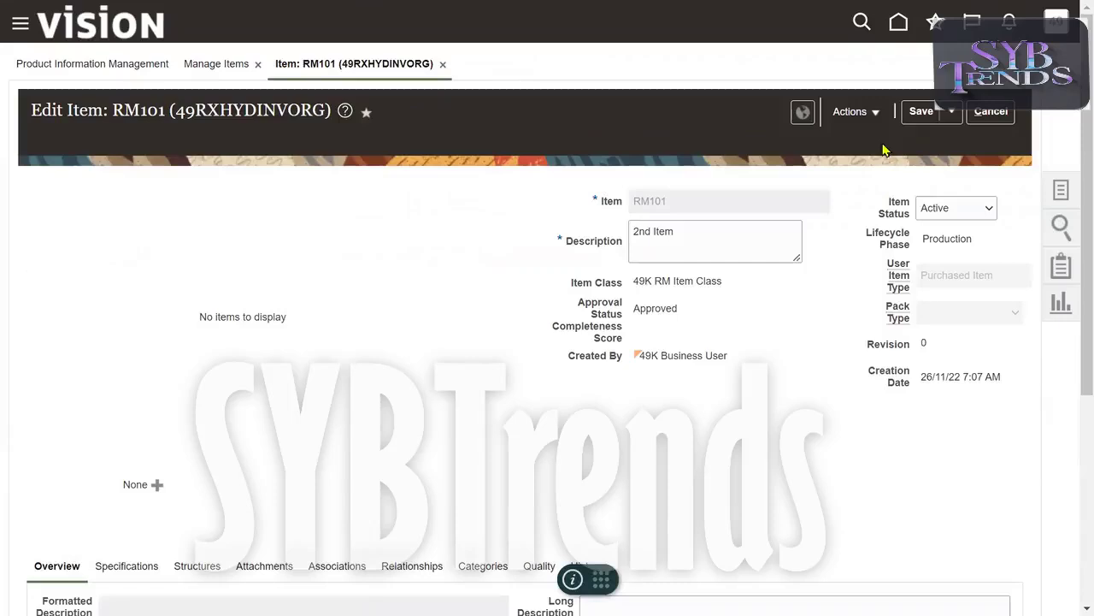
Check the existing revisions of item RM101 and close the revision list
{"action": "left_click", "coordinate": [865, 116]}
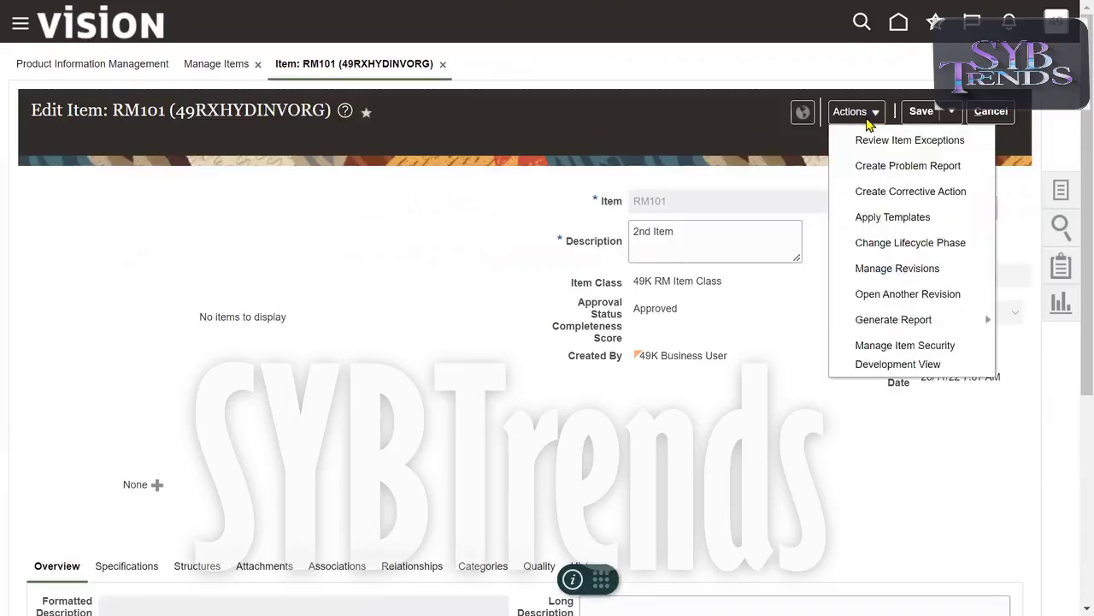
{"action": "left_click", "coordinate": [780, 328]}
{"action": "left_click", "coordinate": [872, 116]}
{"action": "left_click", "coordinate": [932, 272]}
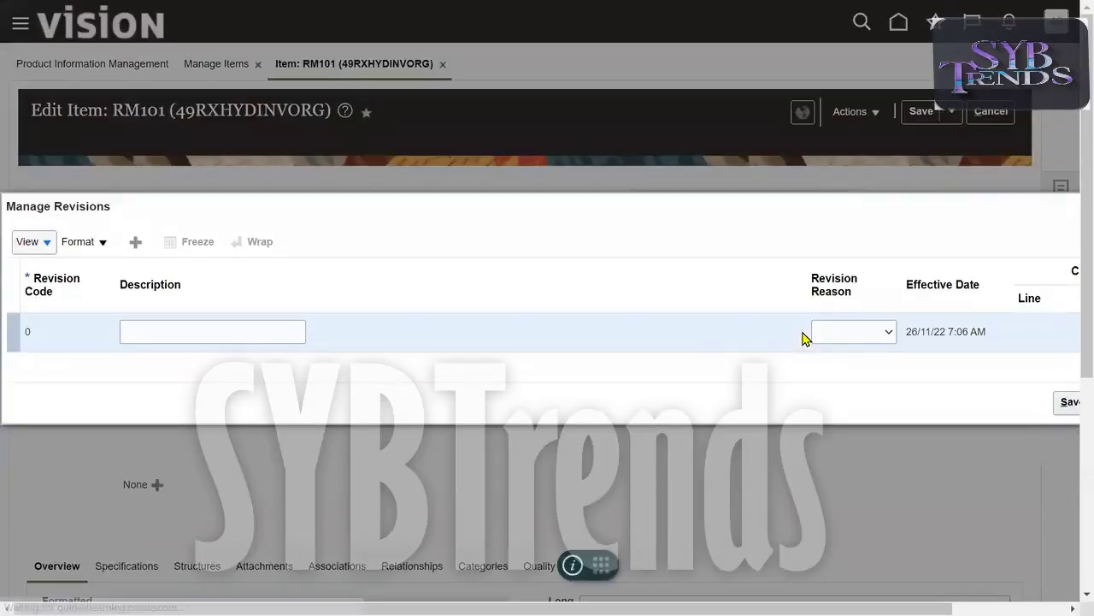
{"action": "key", "text": "Escape"}
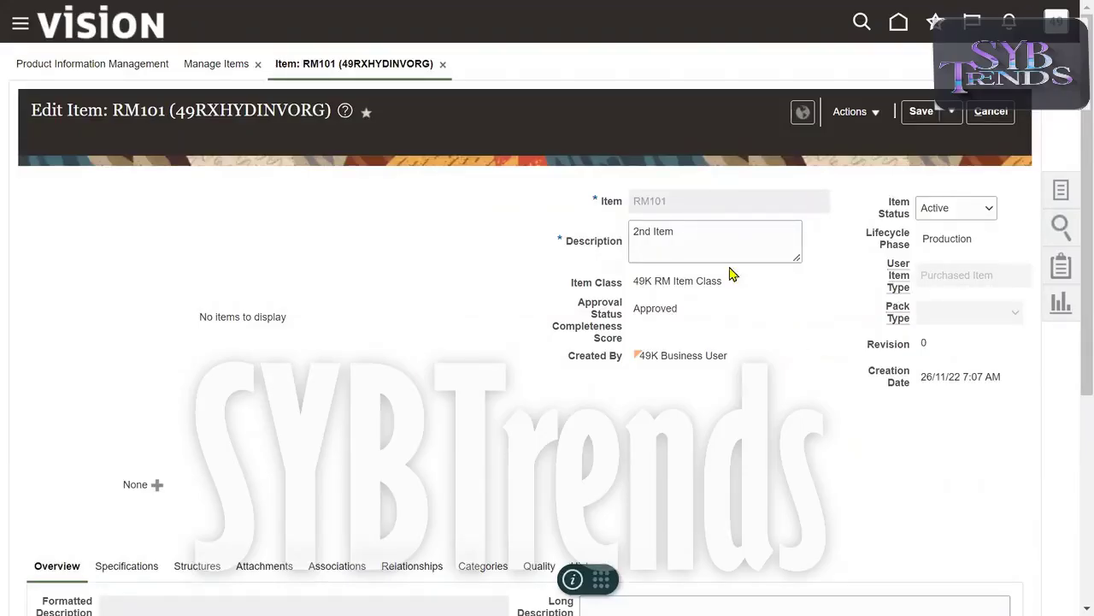
Add a revision to item RM101 with code 1, description Mini and revision reason Cost reduction
{"action": "double_click", "coordinate": [682, 210]}
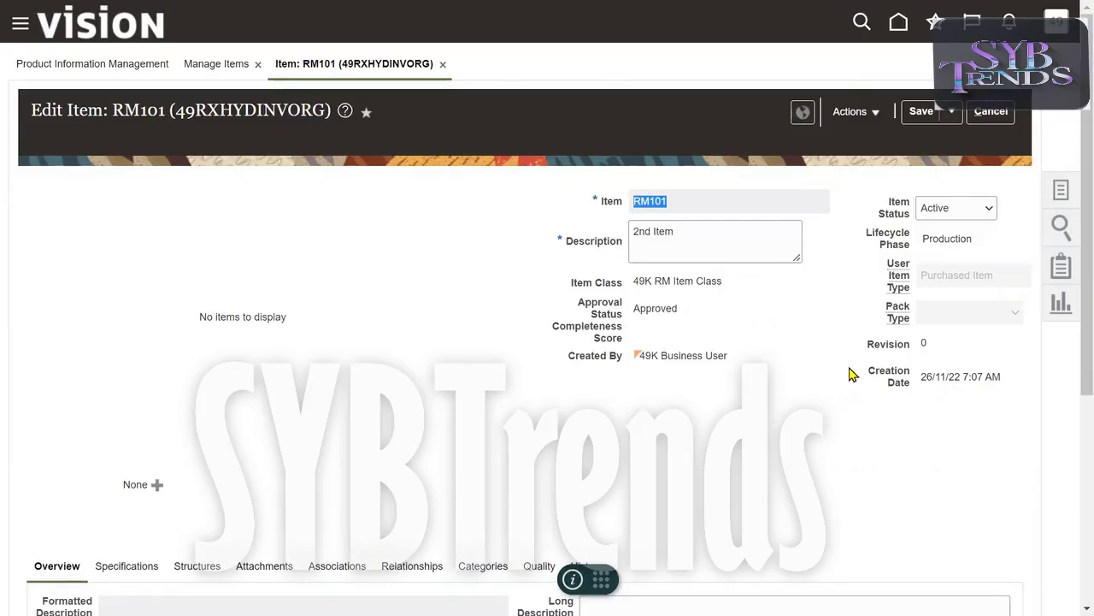
{"action": "left_click", "coordinate": [855, 112]}
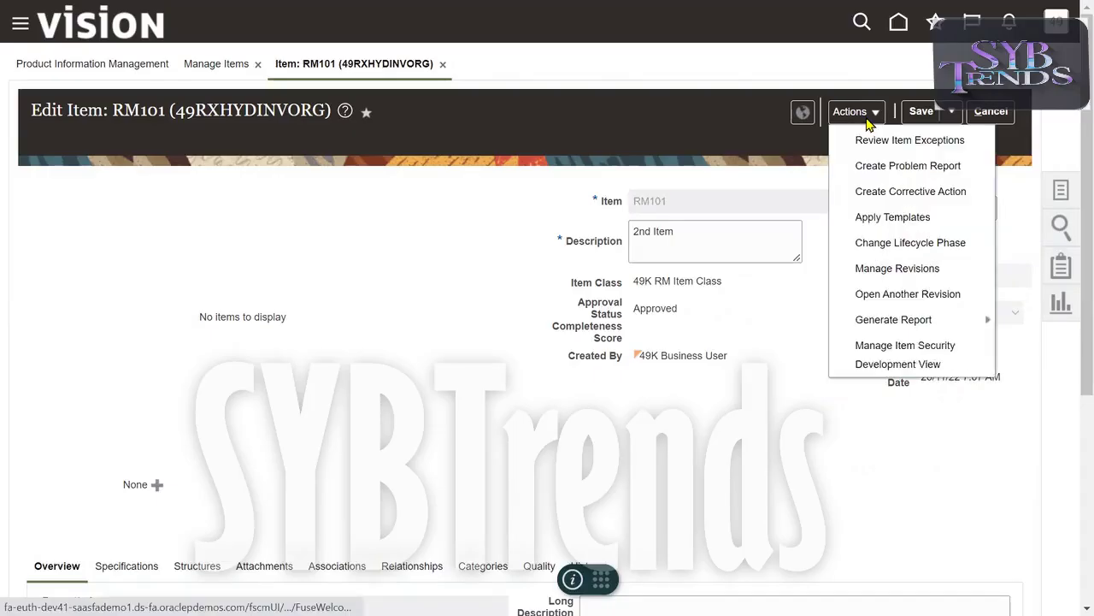
{"action": "left_click", "coordinate": [896, 271]}
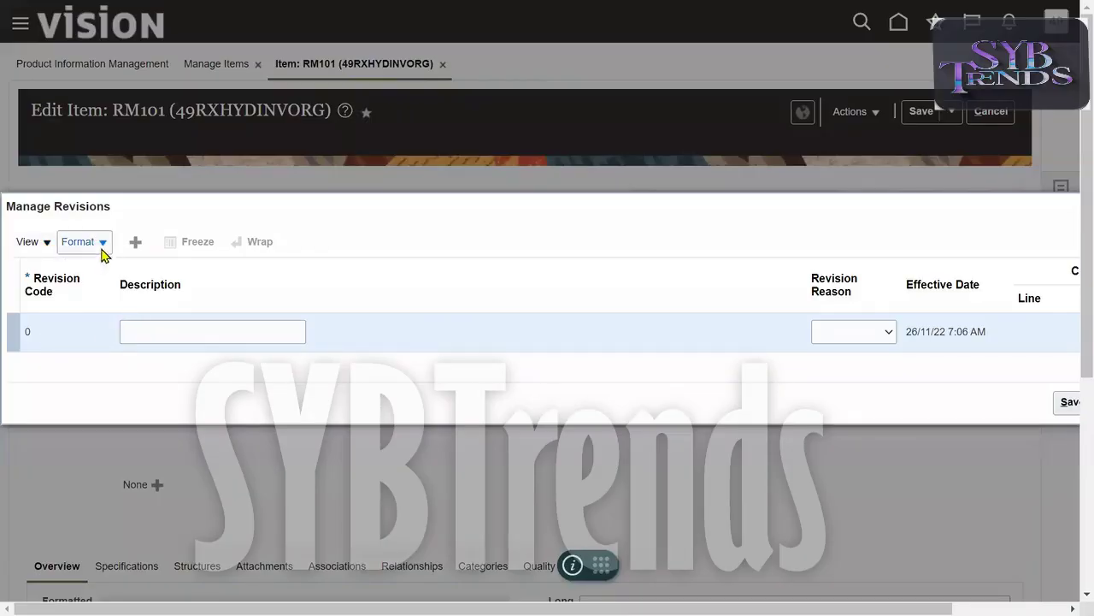
{"action": "left_click", "coordinate": [135, 242]}
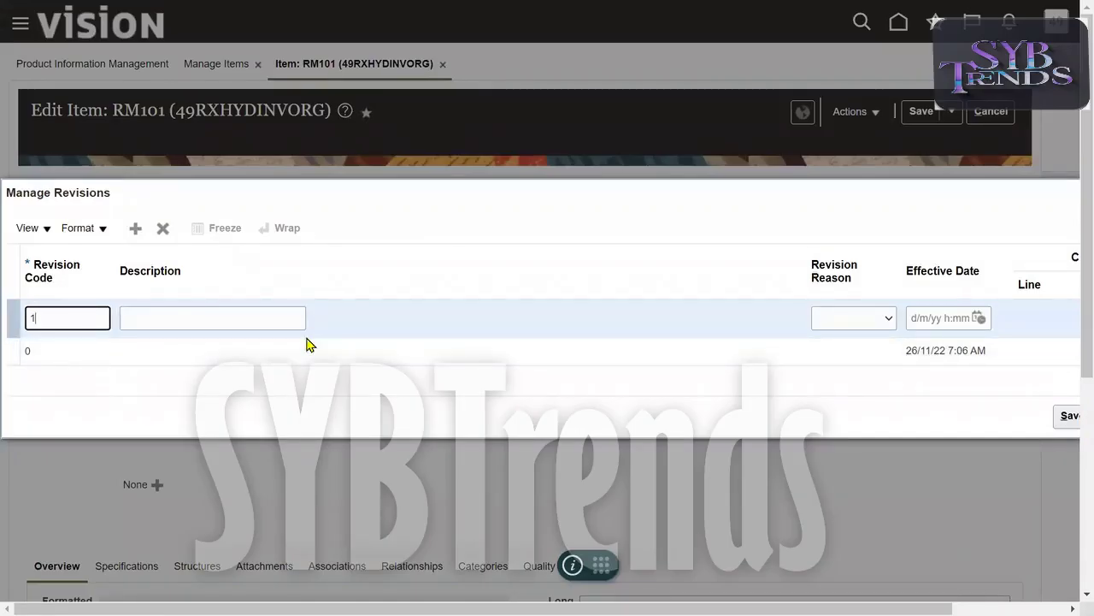
{"action": "key", "text": "Tab"}
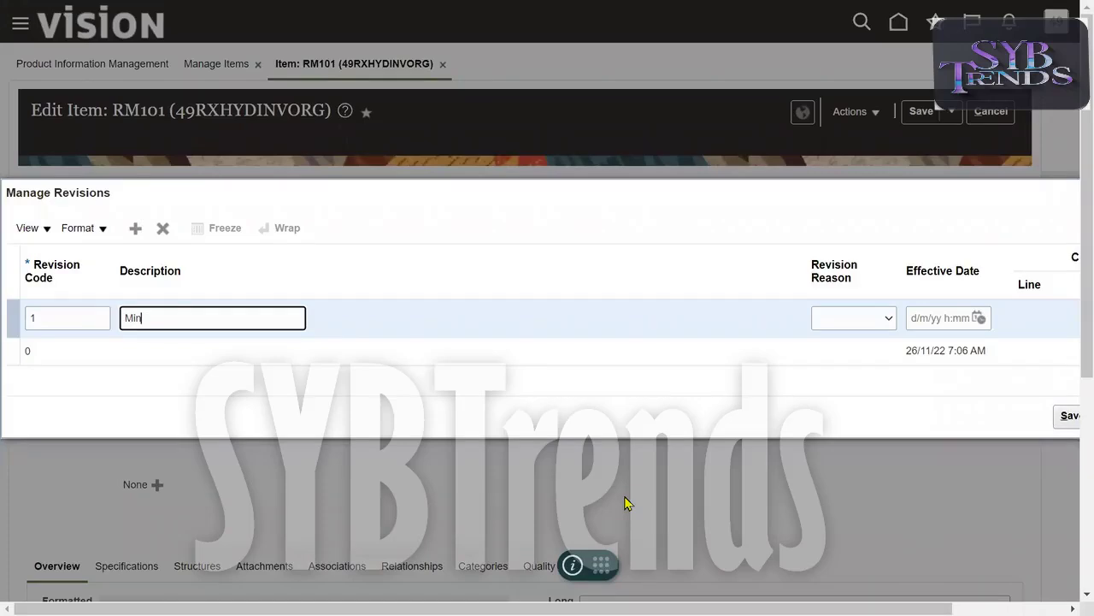
{"action": "key", "text": "Tab"}
{"action": "left_click", "coordinate": [881, 316]}
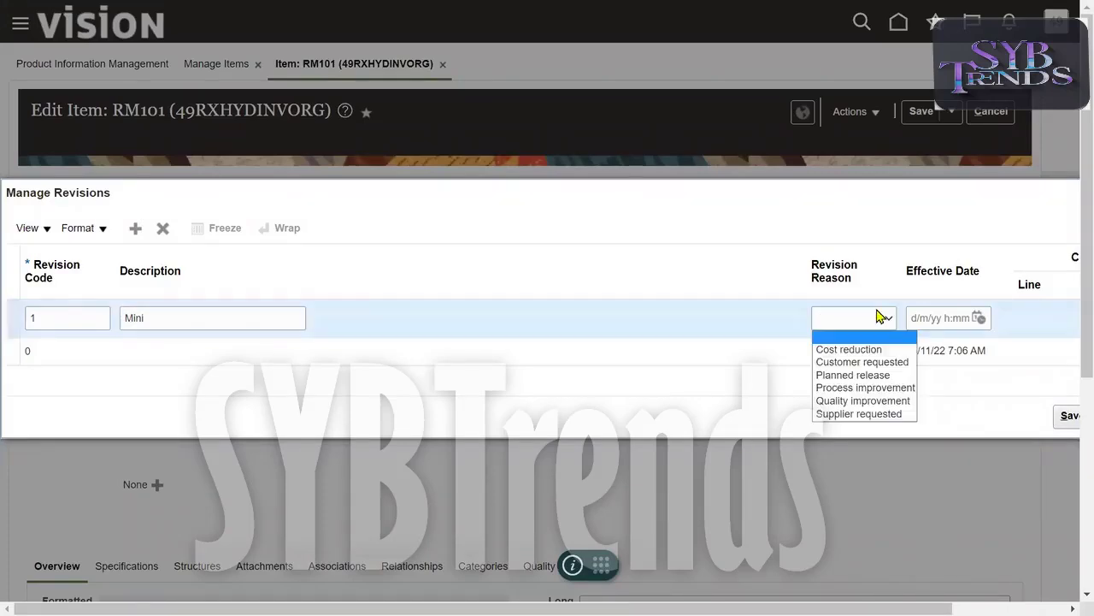
{"action": "left_click", "coordinate": [884, 349]}
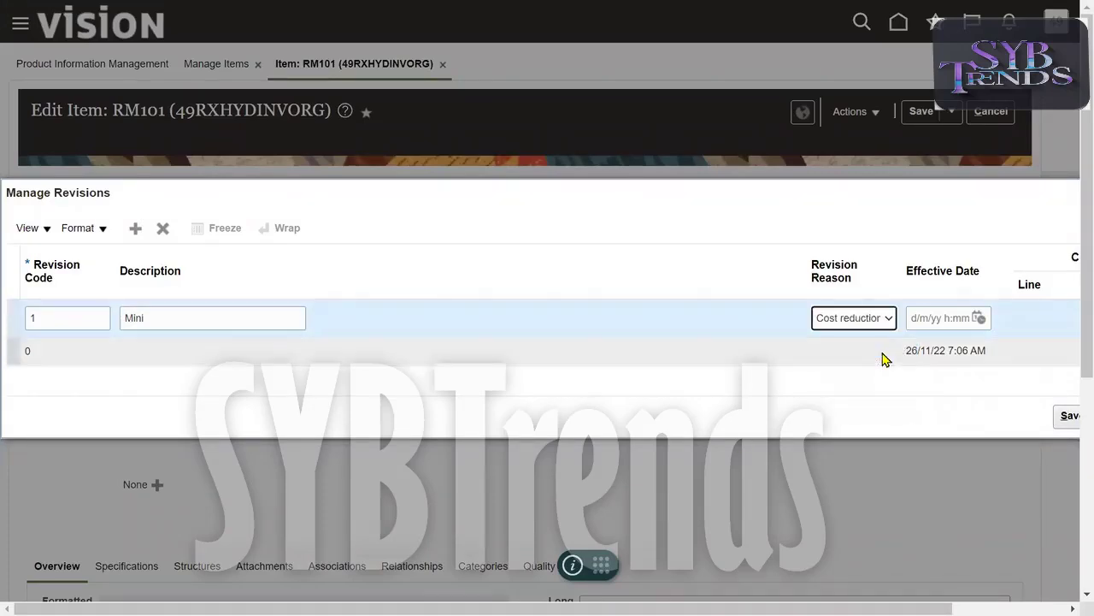
Try to set the new revision's effective date to 2 December 2022, 8:10:30 AM
{"action": "left_click", "coordinate": [977, 317]}
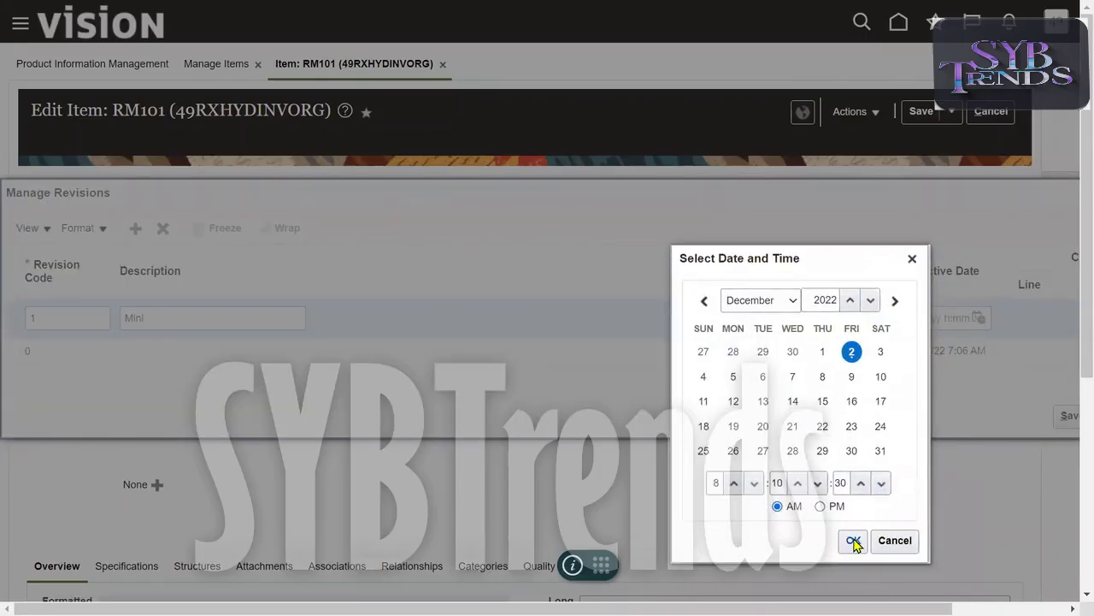
{"action": "left_click", "coordinate": [853, 541]}
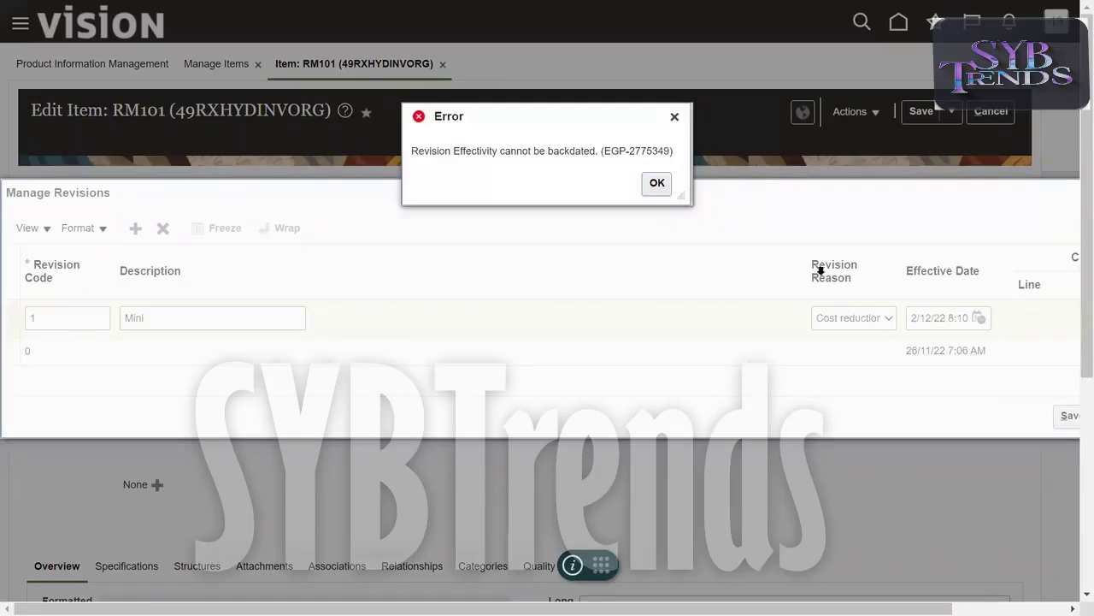
{"action": "left_click", "coordinate": [675, 122]}
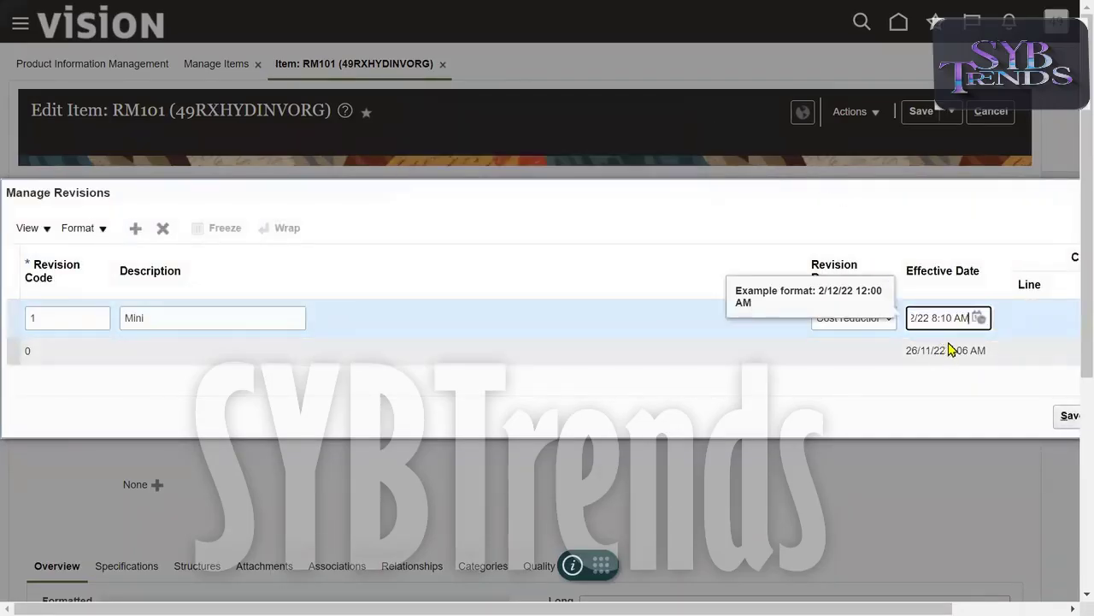
Set the effective date of revision 1 to 2 December 2022, 8:13 AM
{"action": "key", "text": "F11"}
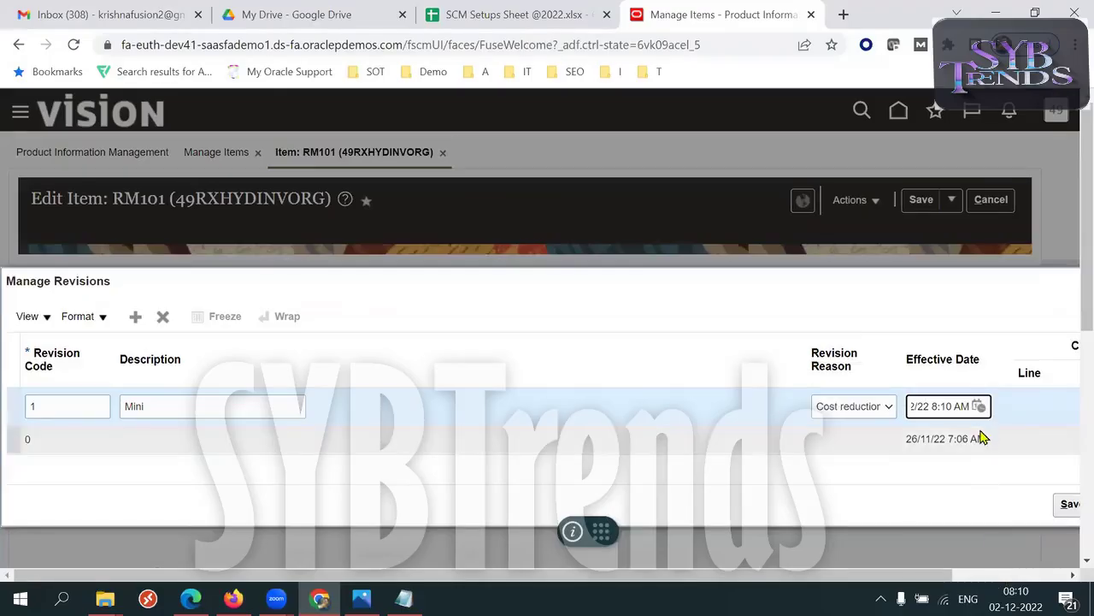
{"action": "left_click", "coordinate": [980, 406]}
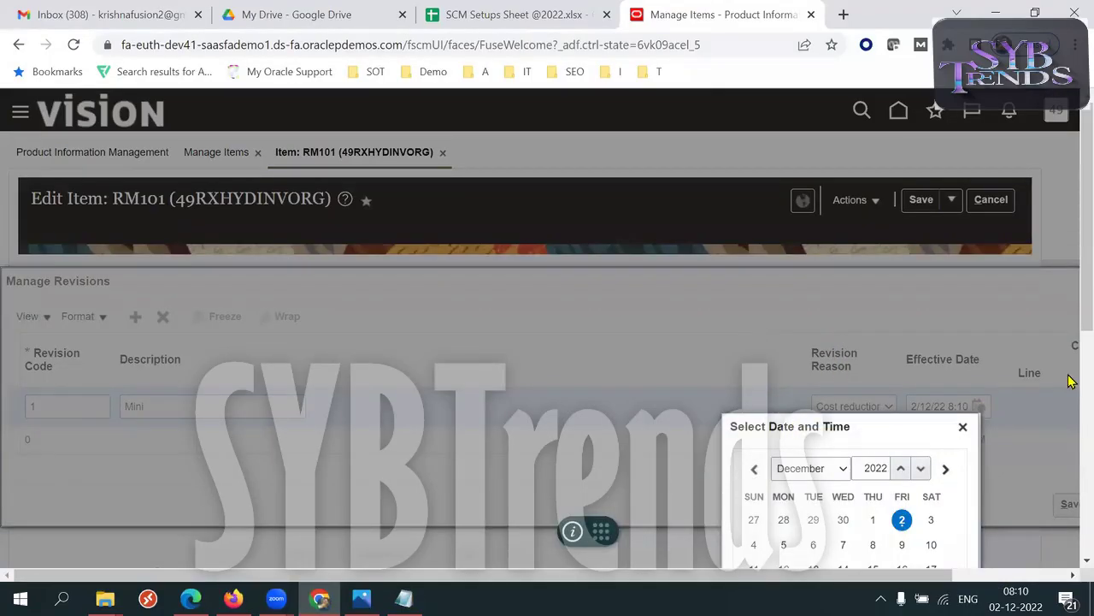
{"action": "scroll", "coordinate": [1069, 342], "scroll_direction": "down", "scroll_amount": 2}
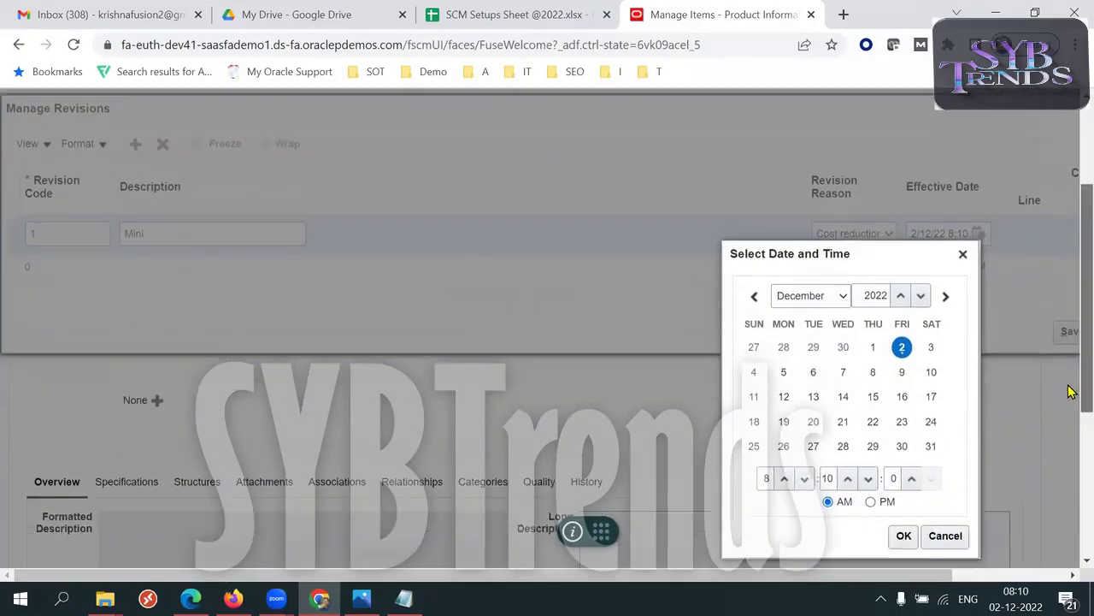
{"action": "left_click", "coordinate": [847, 469]}
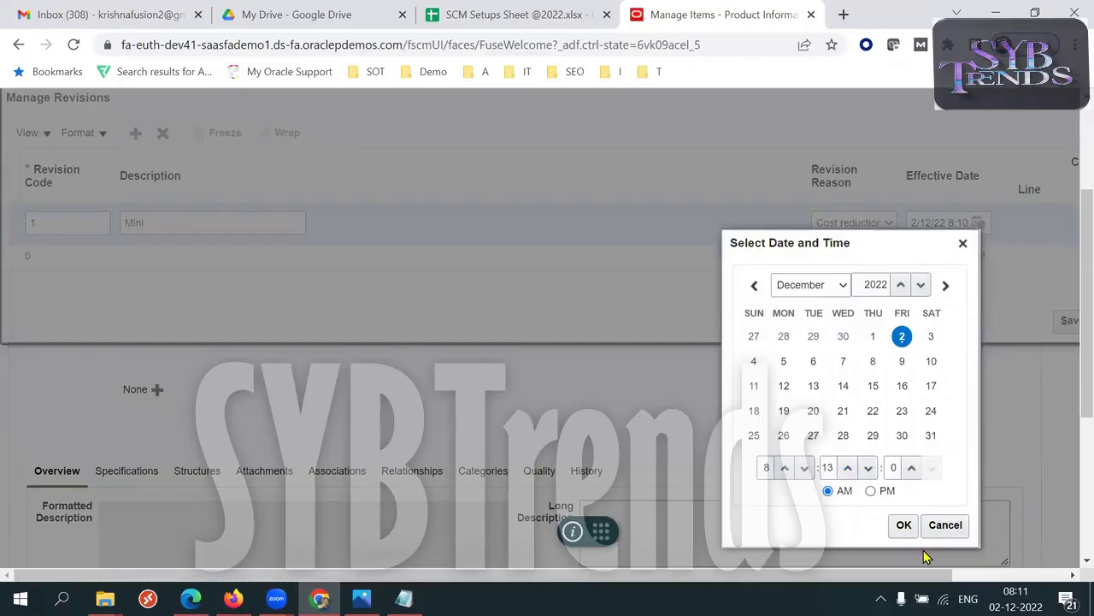
{"action": "left_click", "coordinate": [904, 524]}
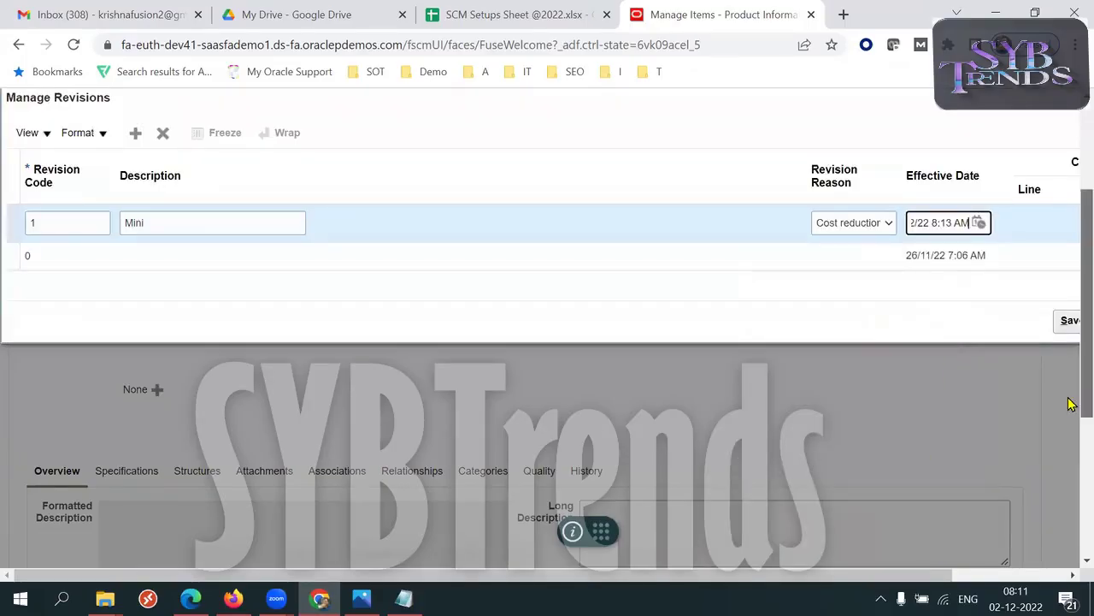
{"action": "left_click_drag", "start_coordinate": [1087, 402], "coordinate": [1087, 390]}
Save the new Mini revision and close the revision list
{"action": "key", "text": "F11"}
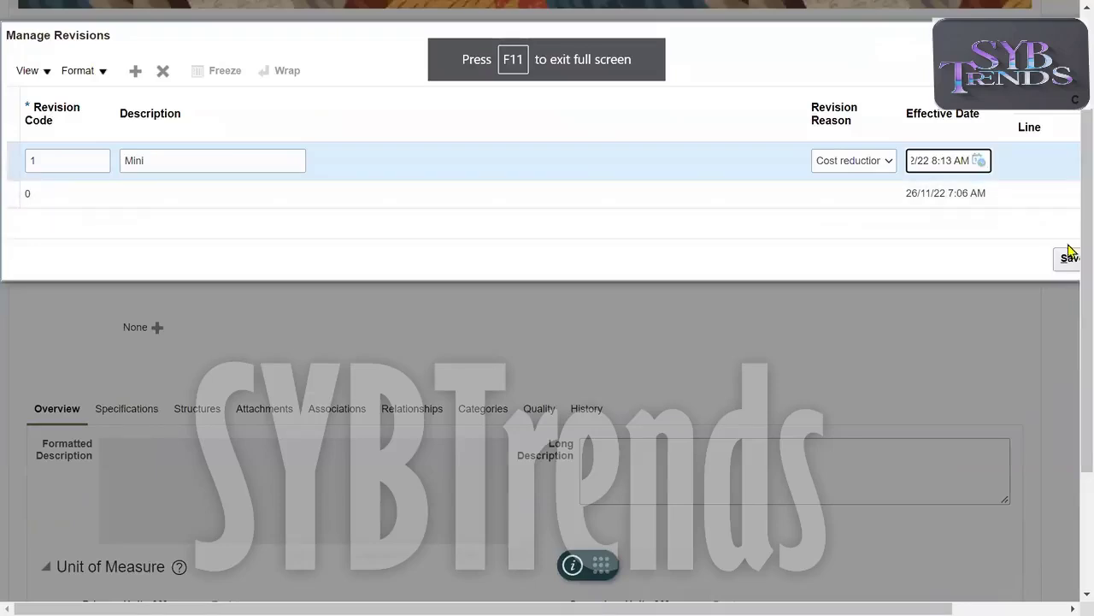
{"action": "left_click_drag", "start_coordinate": [1084, 276], "coordinate": [1071, 247]}
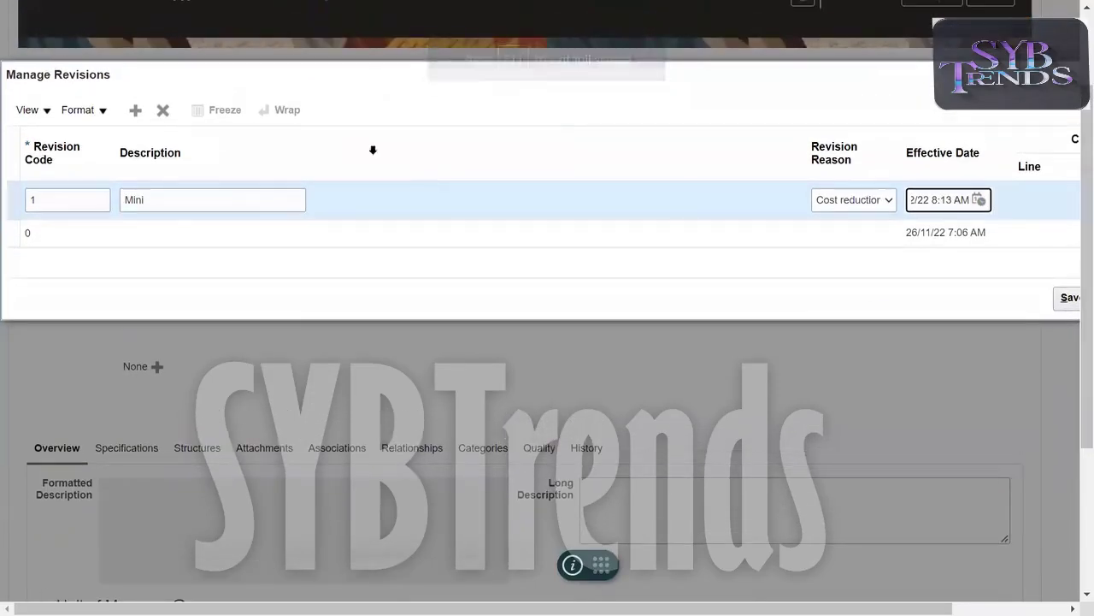
{"action": "double_click", "coordinate": [213, 202]}
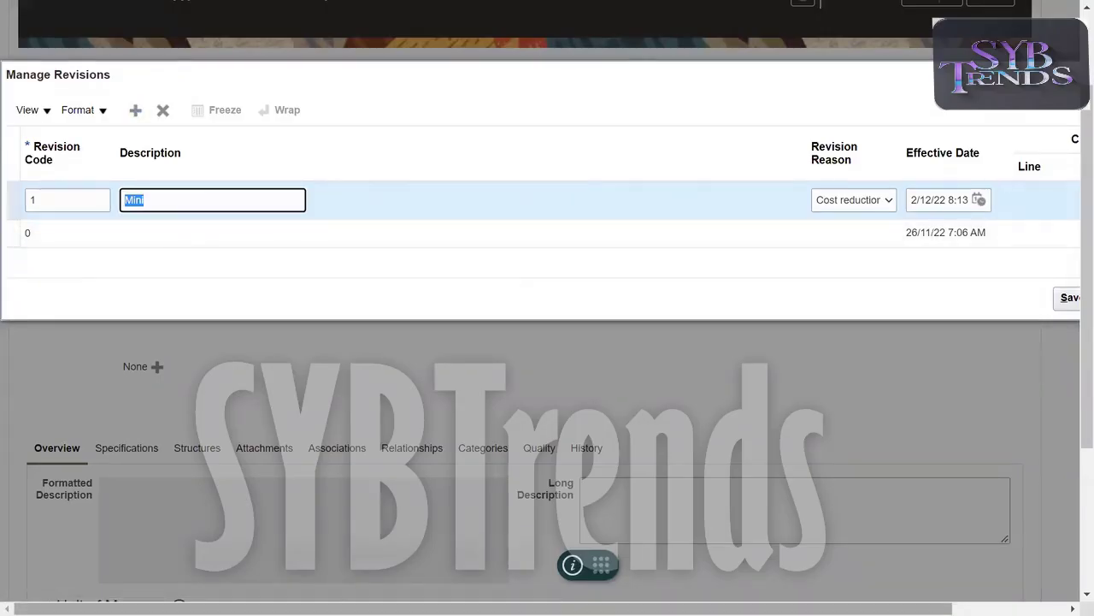
{"action": "scroll", "coordinate": [1014, 386], "scroll_direction": "right", "scroll_amount": 2}
{"action": "left_click", "coordinate": [1020, 299]}
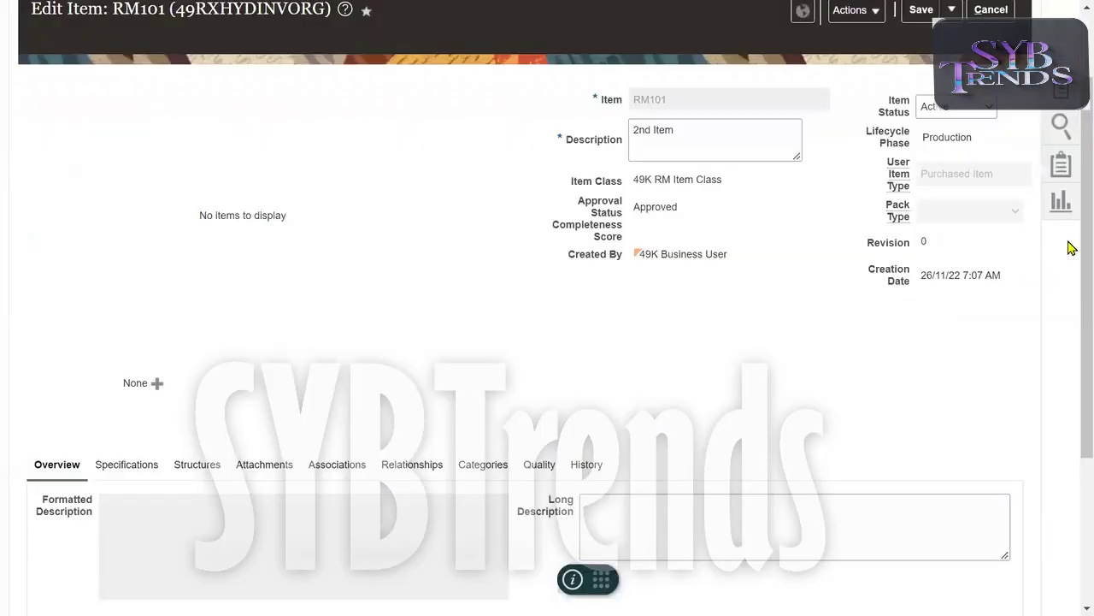
Save item RM101 and close it to return to the item search
{"action": "scroll", "coordinate": [1068, 159], "scroll_direction": "up", "scroll_amount": 2}
{"action": "left_click", "coordinate": [957, 113]}
{"action": "left_click", "coordinate": [941, 139]}
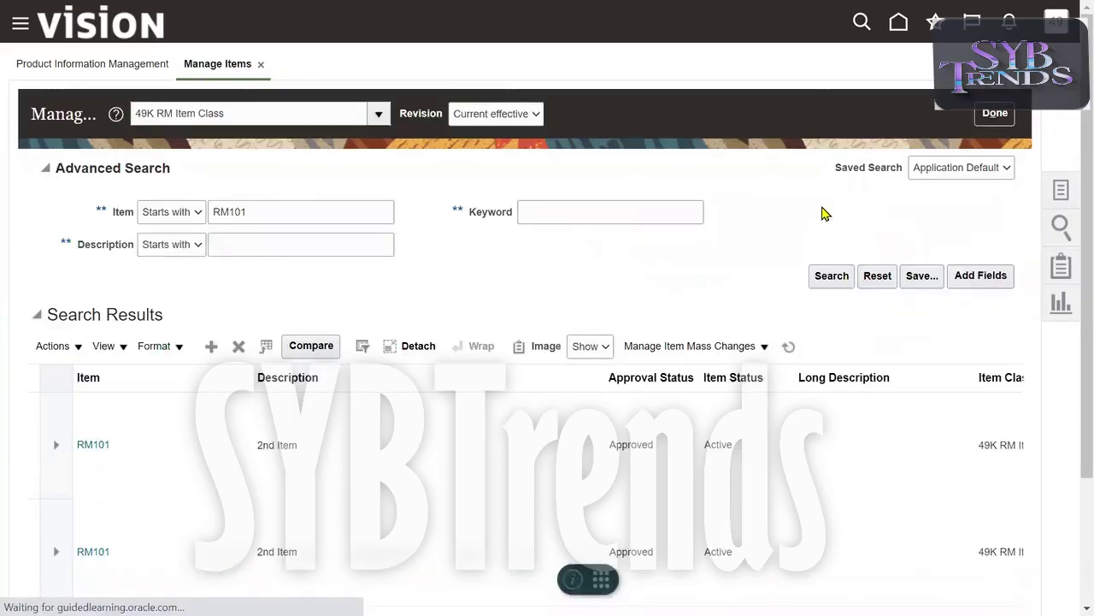
Open item RM101 in organization 49RXHYDINVORG and display its inventory specifications
{"action": "scroll", "coordinate": [1071, 378], "scroll_direction": "down", "scroll_amount": 3}
{"action": "left_click", "coordinate": [139, 428]}
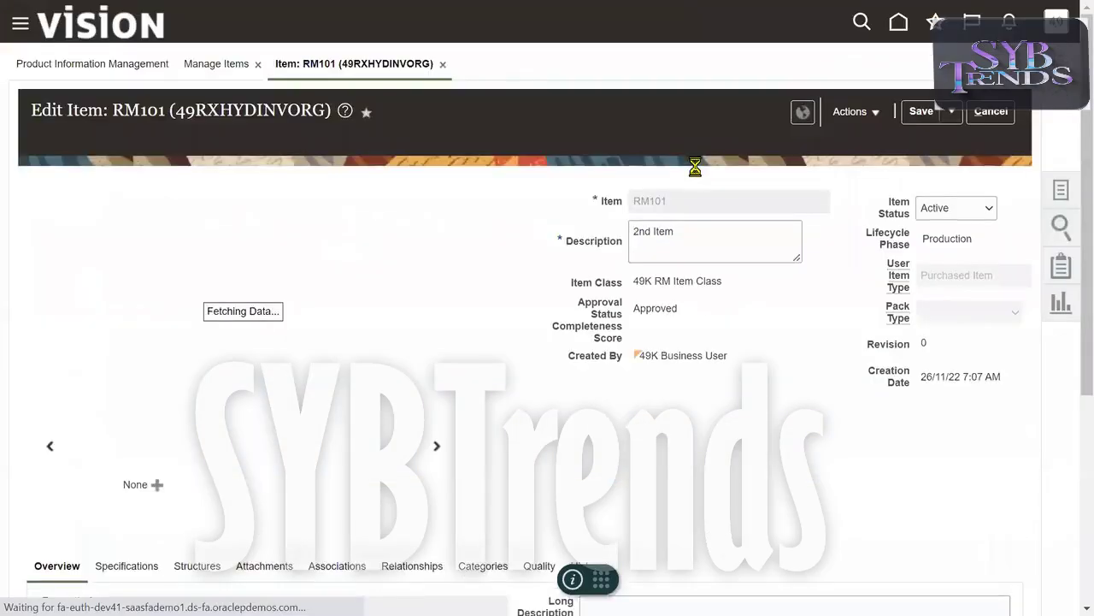
{"action": "scroll", "coordinate": [1071, 385], "scroll_direction": "down", "scroll_amount": 4}
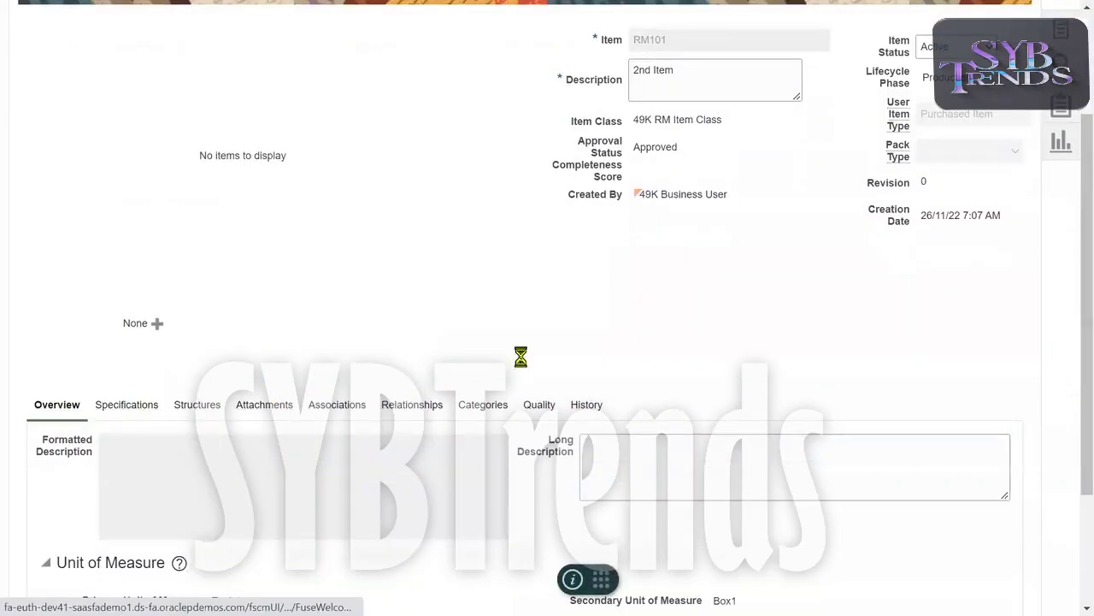
{"action": "left_click_drag", "start_coordinate": [1071, 292], "coordinate": [1071, 337]}
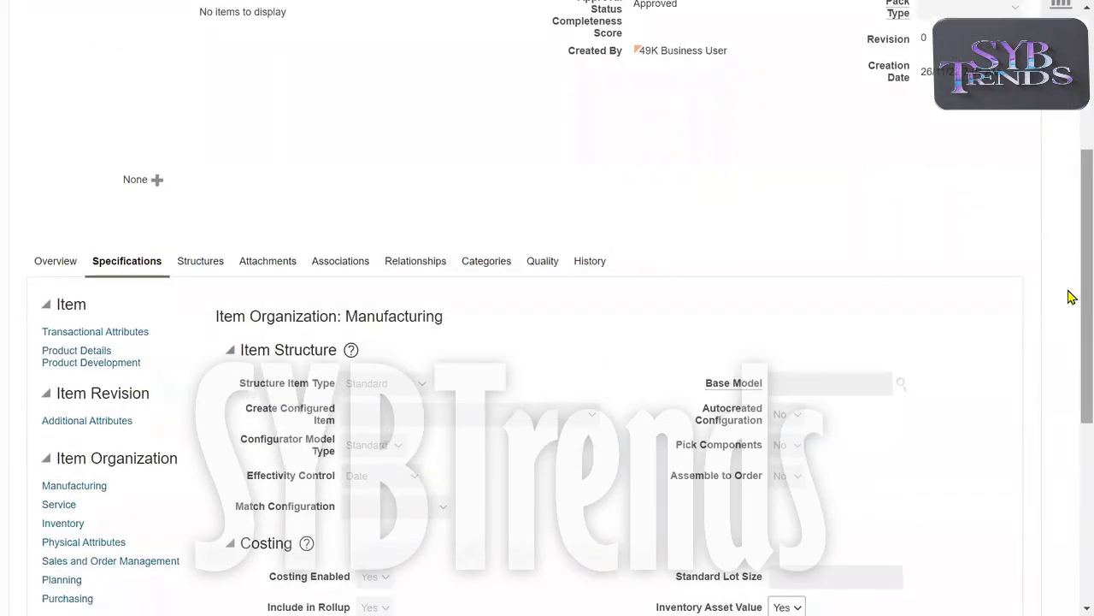
{"action": "left_click_drag", "start_coordinate": [1070, 295], "coordinate": [1070, 374]}
{"action": "scroll", "coordinate": [1070, 377], "scroll_direction": "down", "scroll_amount": 3}
{"action": "left_click", "coordinate": [64, 342]}
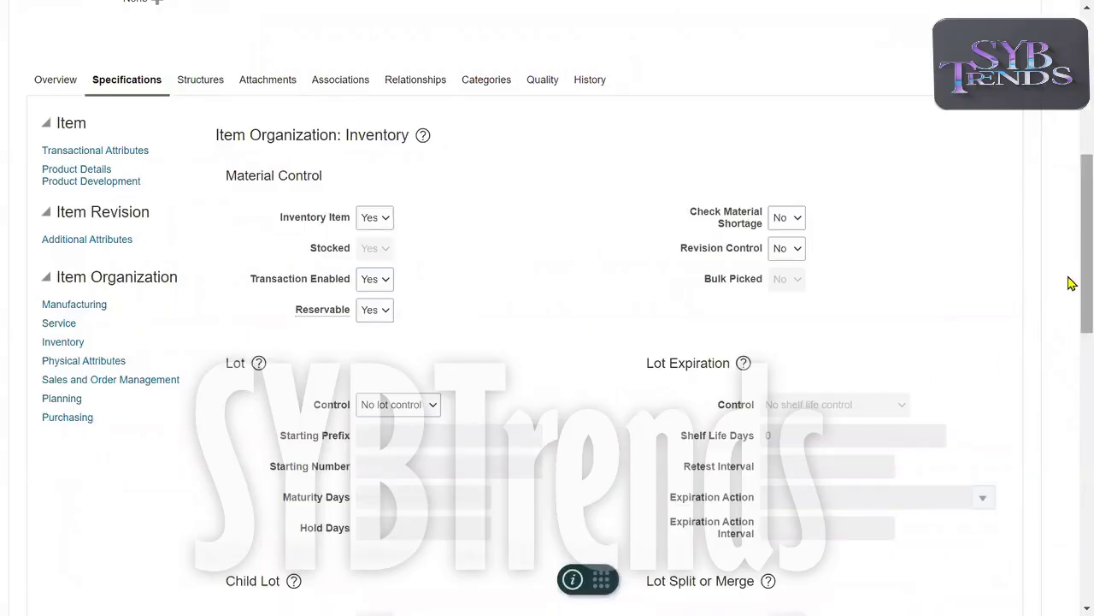
Look through the inventory specifications for the revision control attribute, searching the page for "rev"
{"action": "scroll", "coordinate": [1071, 316], "scroll_direction": "down", "scroll_amount": 3}
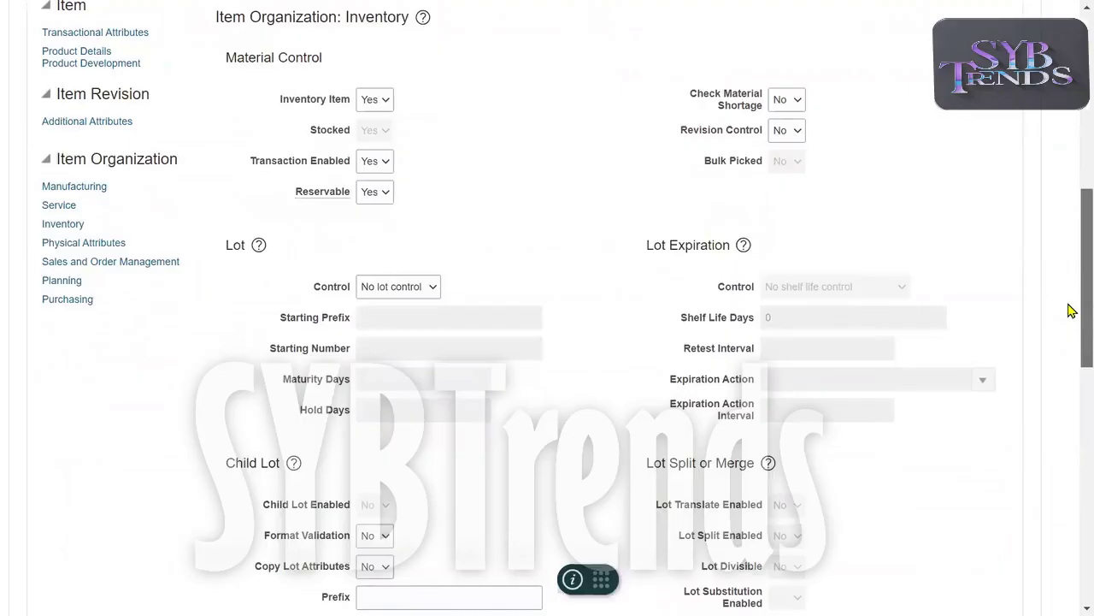
{"action": "scroll", "coordinate": [1071, 334], "scroll_direction": "down", "scroll_amount": 5}
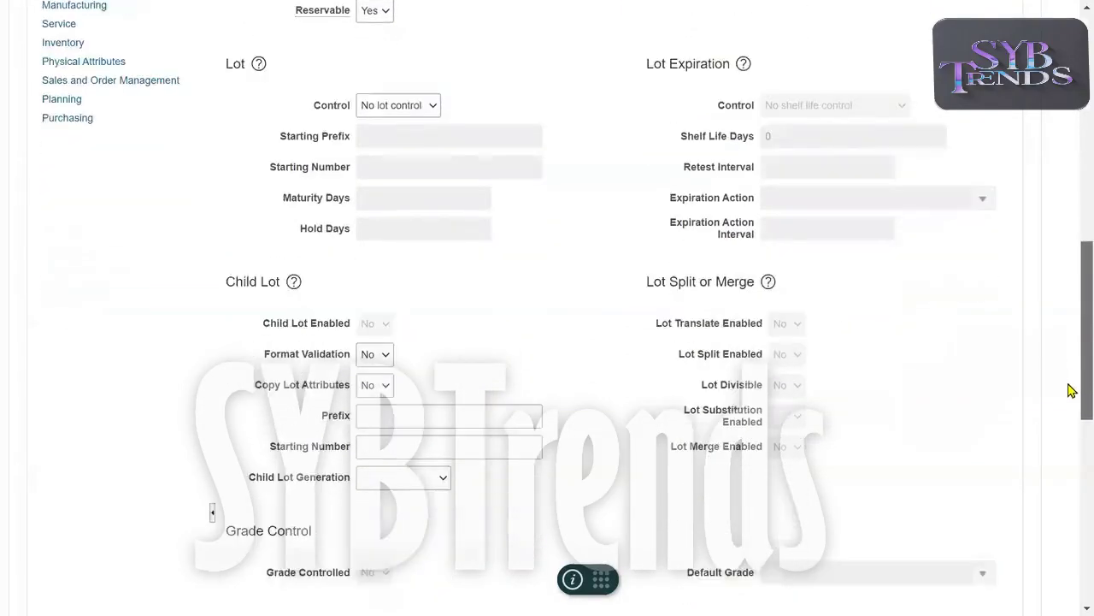
{"action": "scroll", "coordinate": [1072, 410], "scroll_direction": "down", "scroll_amount": 5}
{"action": "scroll", "coordinate": [1071, 444], "scroll_direction": "down", "scroll_amount": 3}
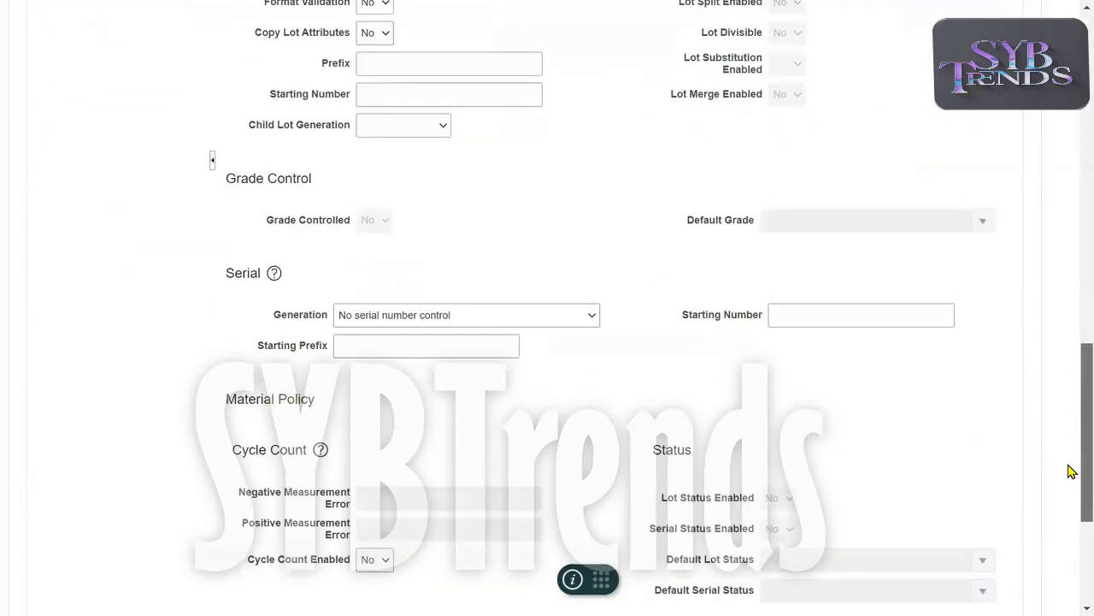
{"action": "scroll", "coordinate": [1071, 385], "scroll_direction": "up", "scroll_amount": 14}
{"action": "scroll", "coordinate": [1071, 306], "scroll_direction": "up", "scroll_amount": 1}
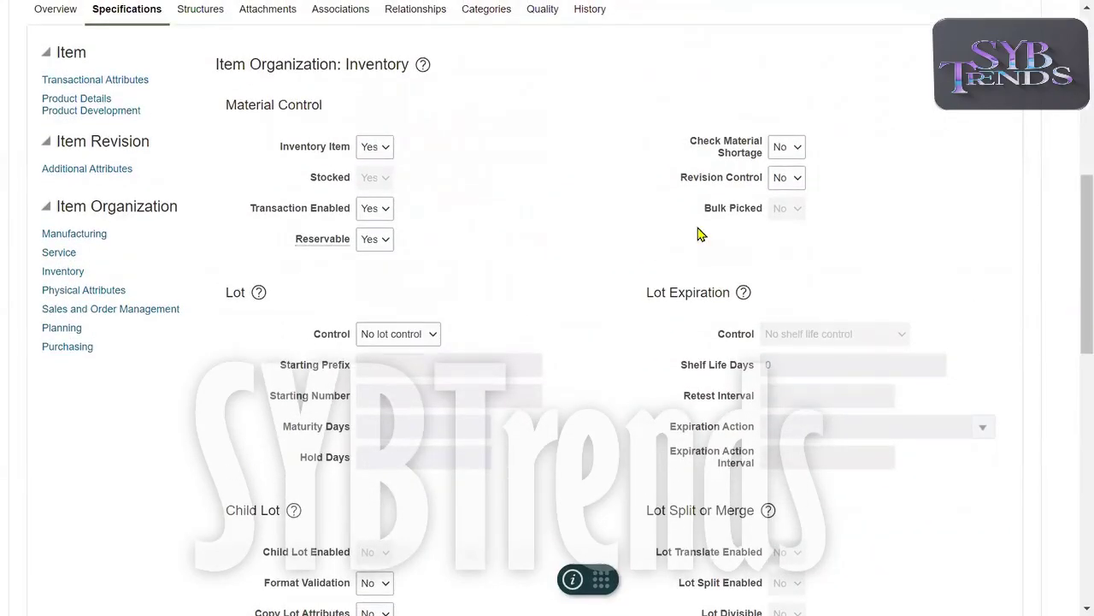
{"action": "key", "text": "ctrl+f"}
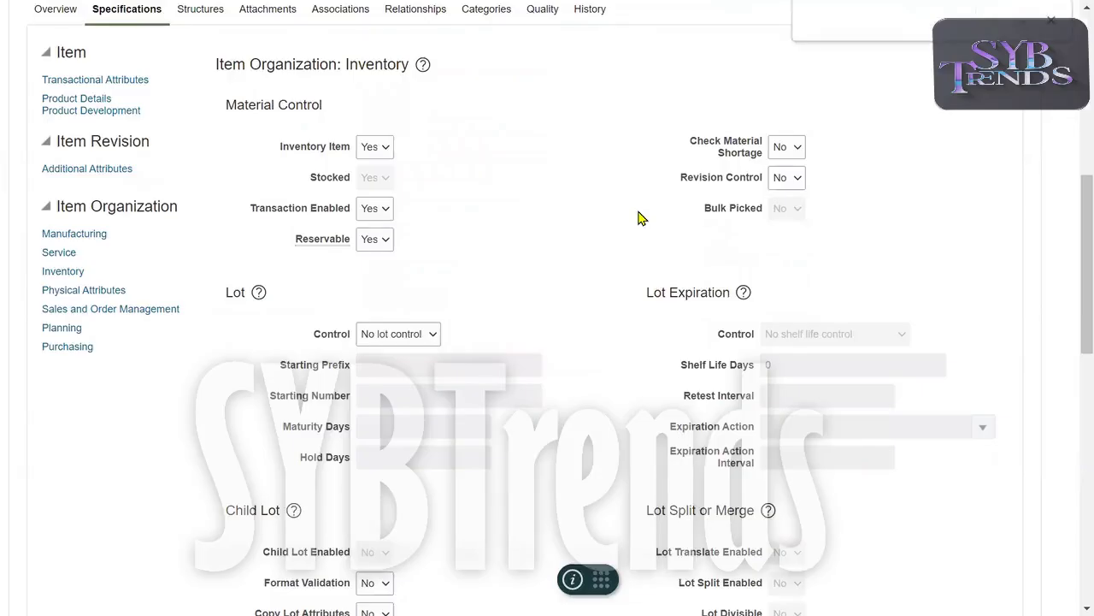
{"action": "scroll", "coordinate": [1069, 325], "scroll_direction": "up", "scroll_amount": 1}
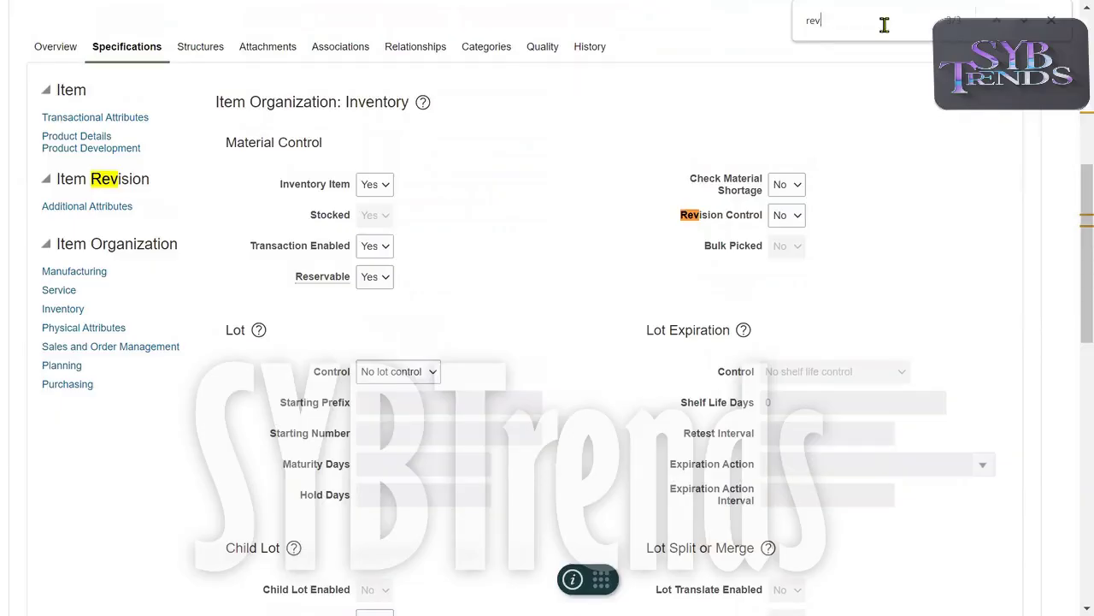
Try to set Revision Control to Yes for RM101, and close the page search
{"action": "left_click", "coordinate": [789, 217]}
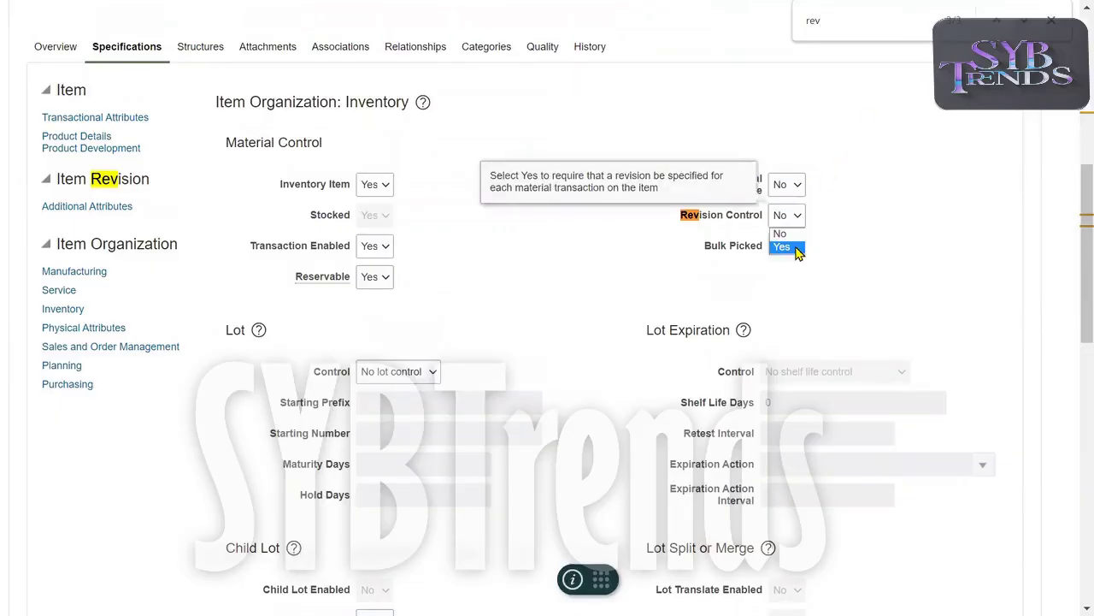
{"action": "left_click", "coordinate": [784, 247]}
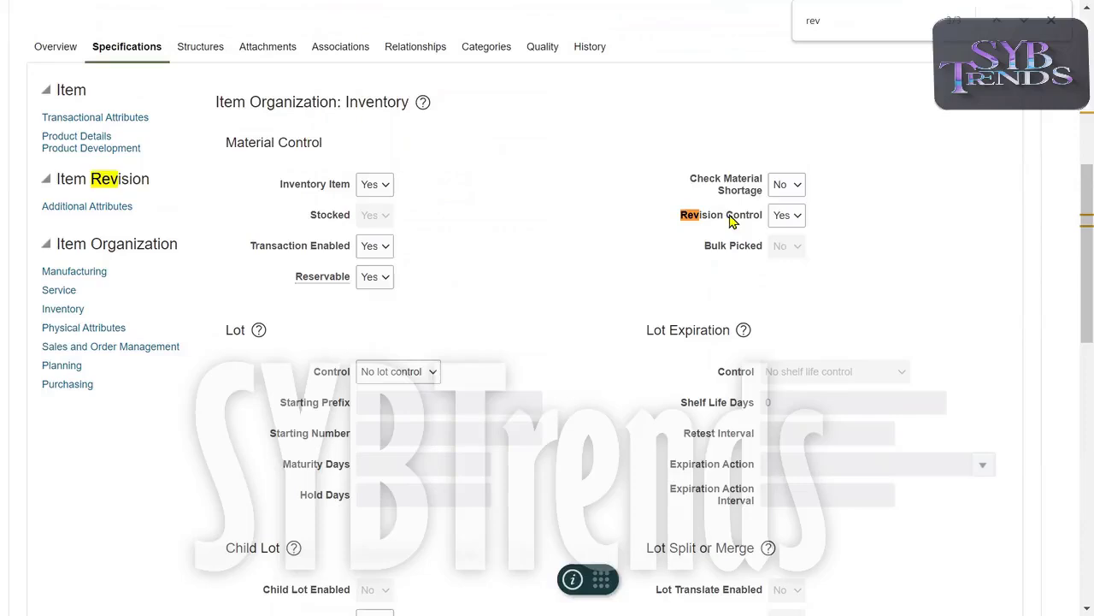
{"action": "left_click", "coordinate": [1051, 20]}
{"action": "triple_click", "coordinate": [701, 217]}
{"action": "left_click", "coordinate": [889, 223]}
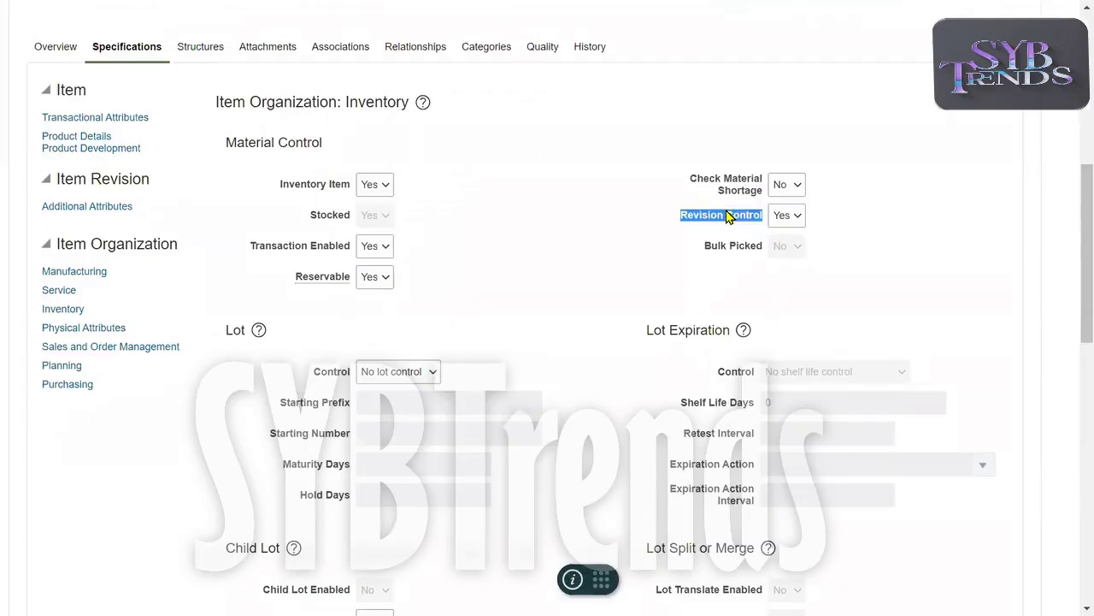
Try to save item RM101 with the changed Revision Control setting
{"action": "scroll", "coordinate": [1071, 156], "scroll_direction": "up", "scroll_amount": 1}
{"action": "scroll", "coordinate": [1071, 156], "scroll_direction": "up", "scroll_amount": 3}
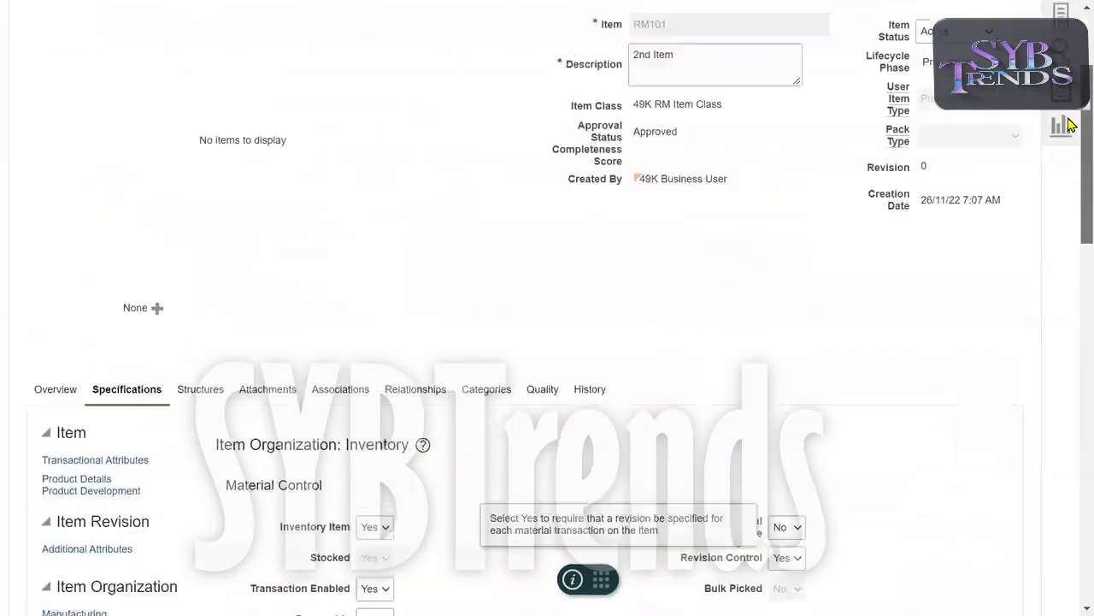
{"action": "scroll", "coordinate": [1068, 122], "scroll_direction": "down", "scroll_amount": 3}
{"action": "scroll", "coordinate": [1067, 259], "scroll_direction": "up", "scroll_amount": 1}
{"action": "scroll", "coordinate": [946, 139], "scroll_direction": "up", "scroll_amount": 5}
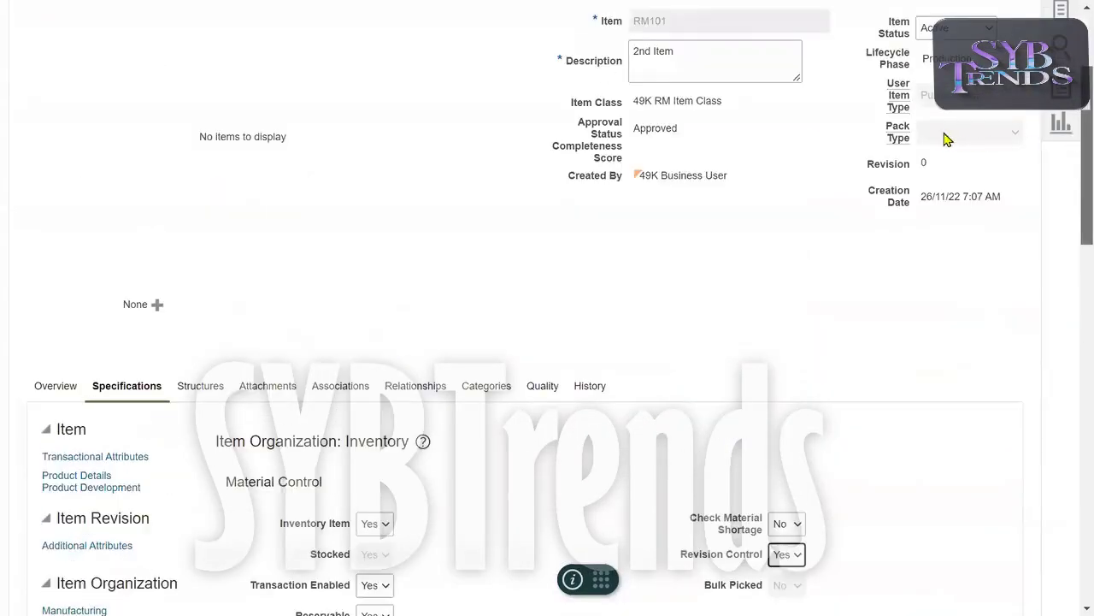
{"action": "left_click", "coordinate": [951, 107]}
{"action": "left_click", "coordinate": [943, 139]}
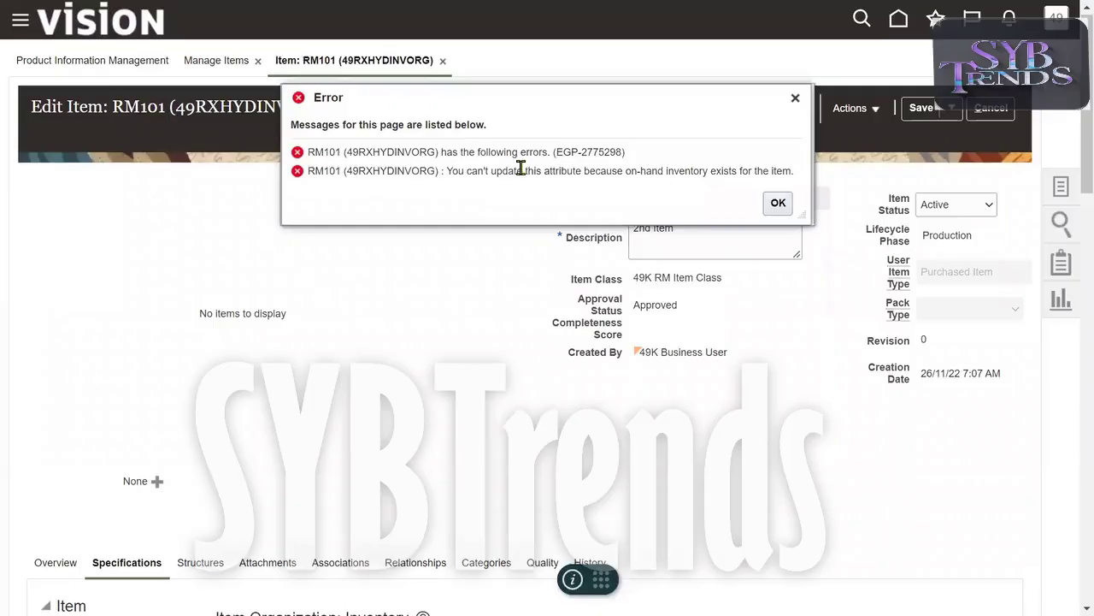
Read and dismiss the error, and close item RM101, discarding its unsaved changes
{"action": "triple_click", "coordinate": [520, 169]}
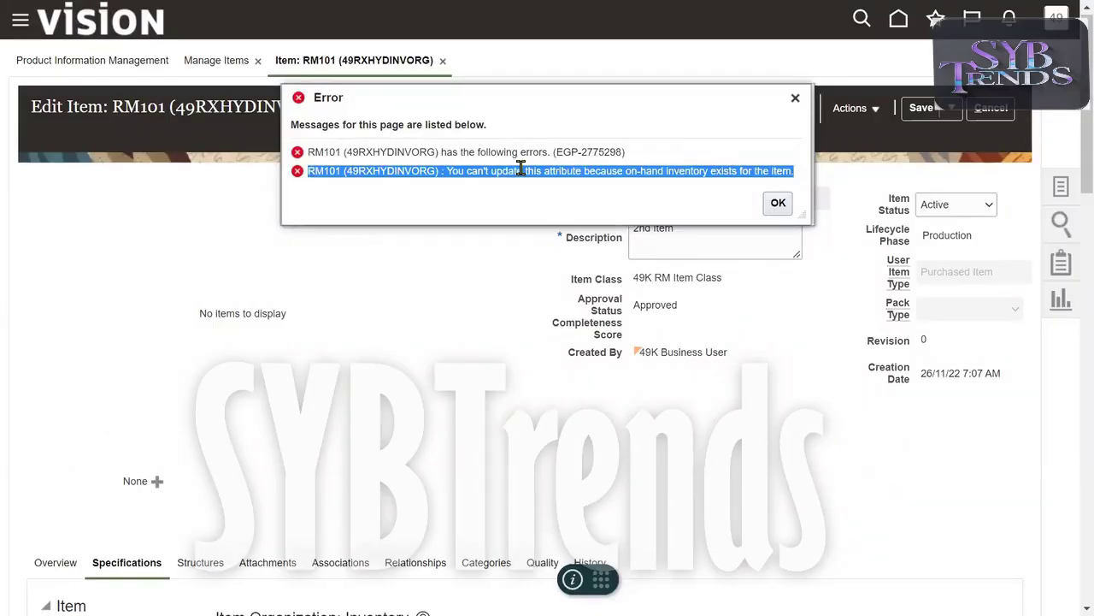
{"action": "left_click", "coordinate": [795, 99]}
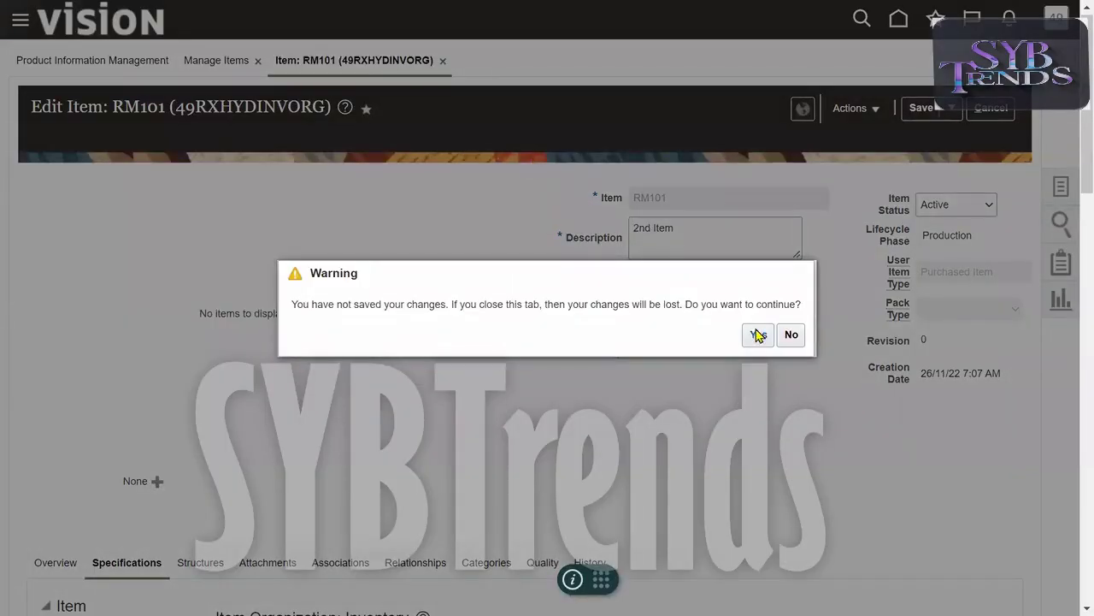
{"action": "left_click", "coordinate": [757, 334]}
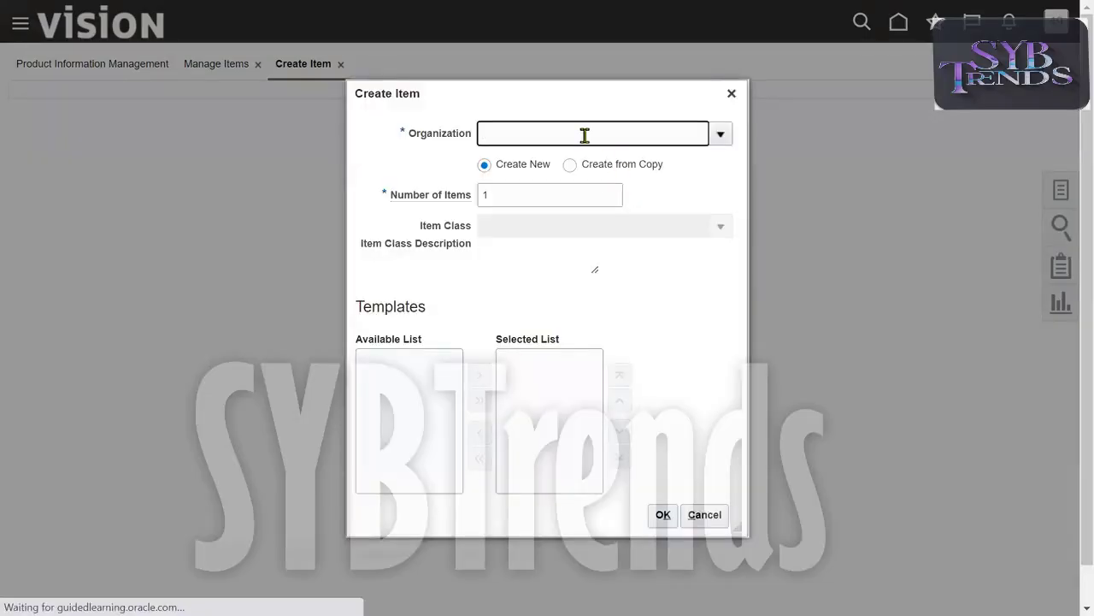
Start a new item in organization 49RXITEMORG with item class 49K RM Item Class and the Purchased Item template
{"action": "type", "text": "9rx"}
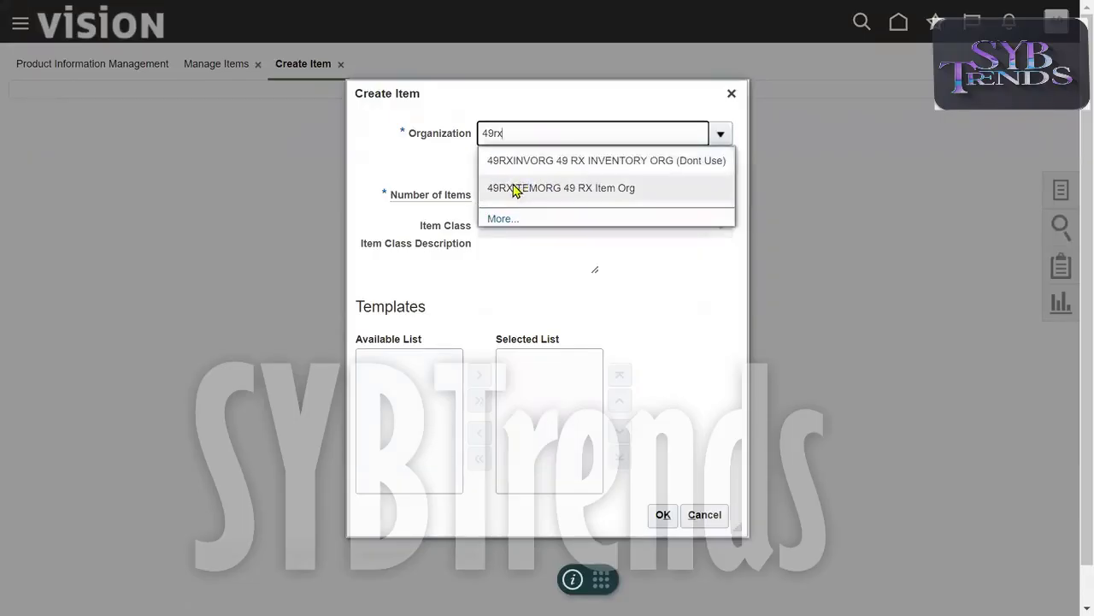
{"action": "left_click", "coordinate": [516, 189]}
{"action": "left_click", "coordinate": [553, 227]}
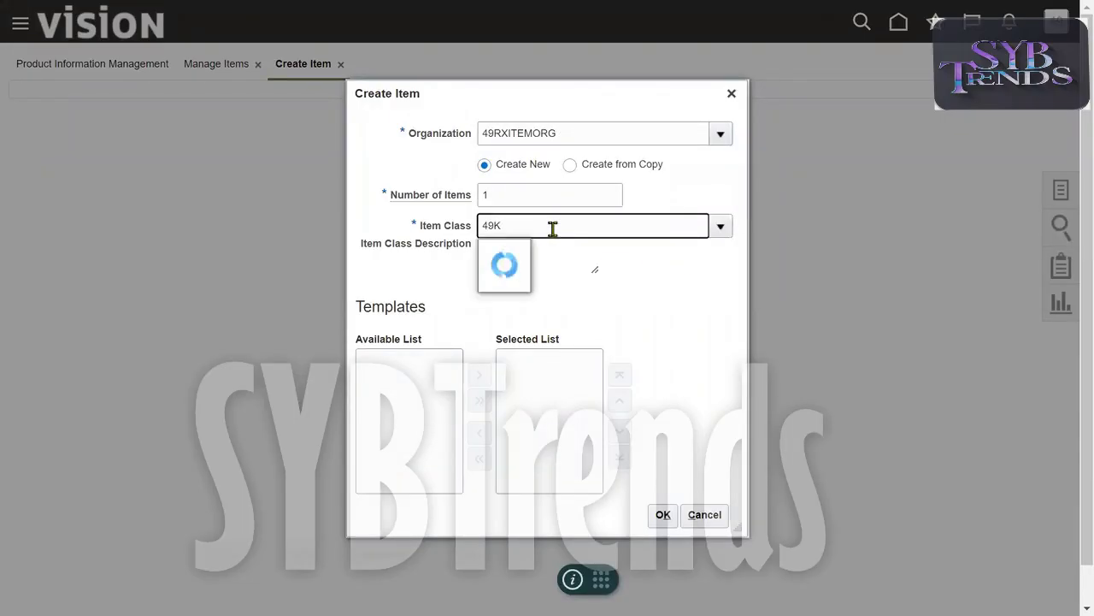
{"action": "left_click", "coordinate": [539, 251]}
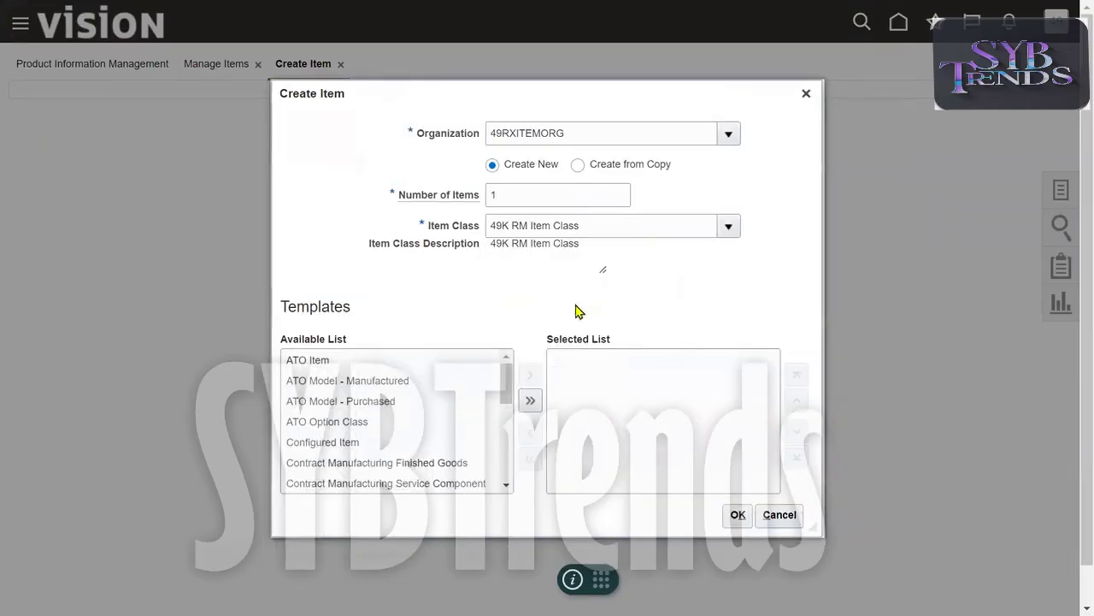
{"action": "left_click_drag", "start_coordinate": [510, 396], "coordinate": [465, 439]}
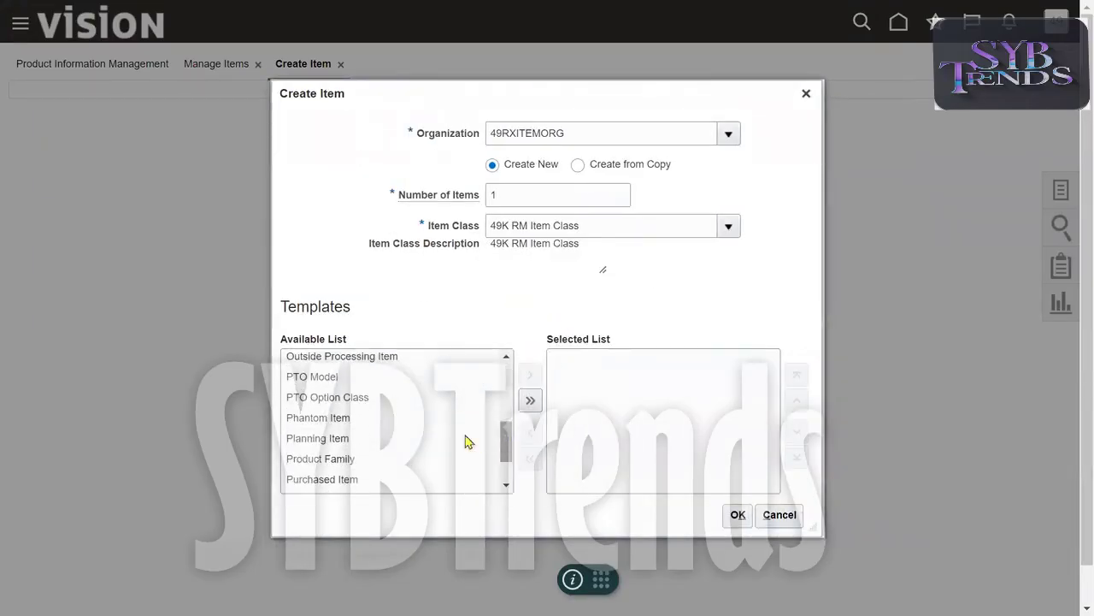
{"action": "left_click", "coordinate": [354, 479]}
{"action": "left_click", "coordinate": [530, 375]}
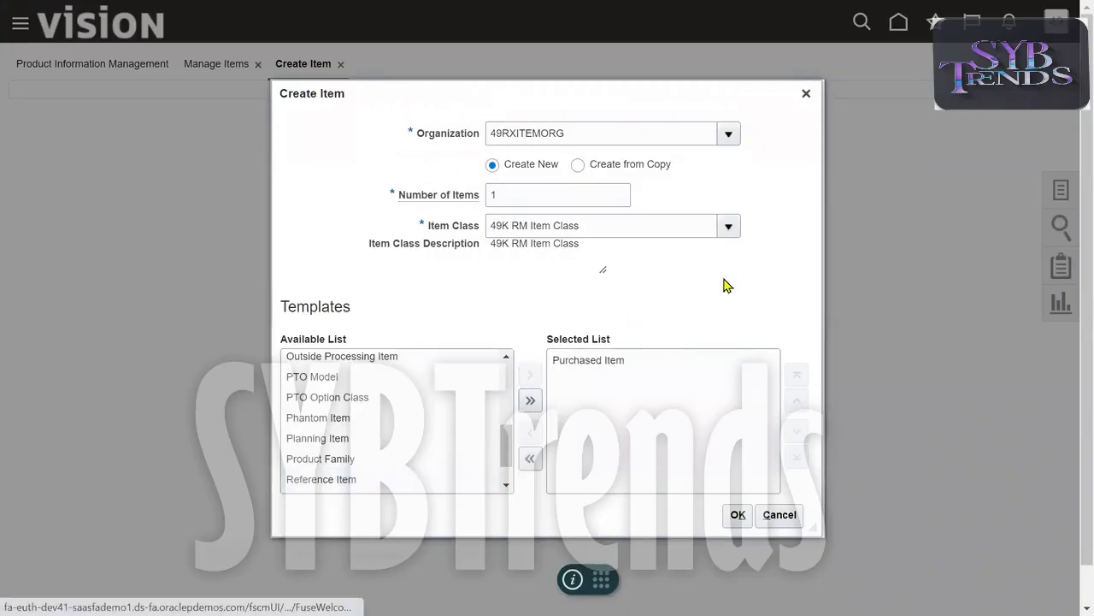
{"action": "left_click", "coordinate": [737, 513]}
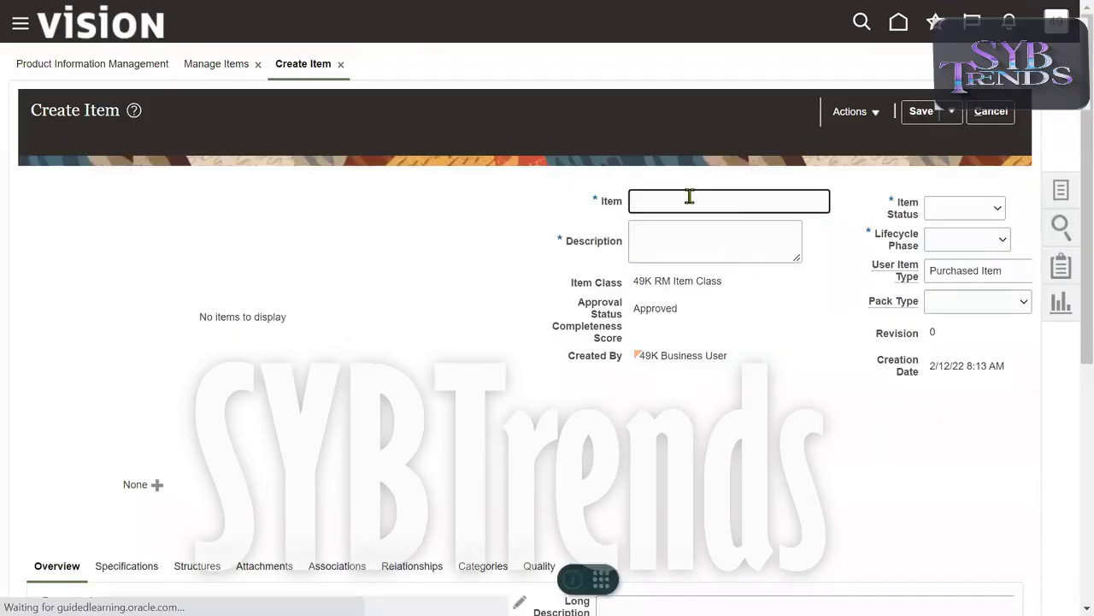
Enter 49K Iphone11 as both the item number and the description of the new item
{"action": "type", "text": "49K Ip"}
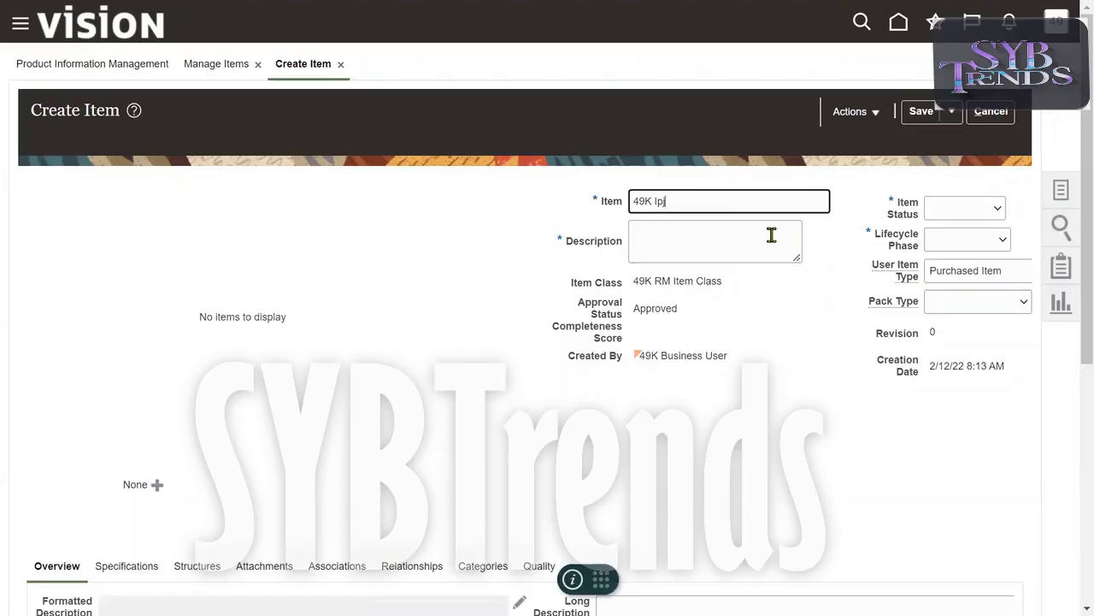
{"action": "triple_click", "coordinate": [718, 201]}
{"action": "left_click", "coordinate": [694, 208]}
{"action": "double_click", "coordinate": [758, 205]}
{"action": "left_click", "coordinate": [729, 236]}
{"action": "type", "text": "49K Iphone11"}
Set the item status to Active and the lifecycle phase to Production
{"action": "left_click", "coordinate": [957, 215]}
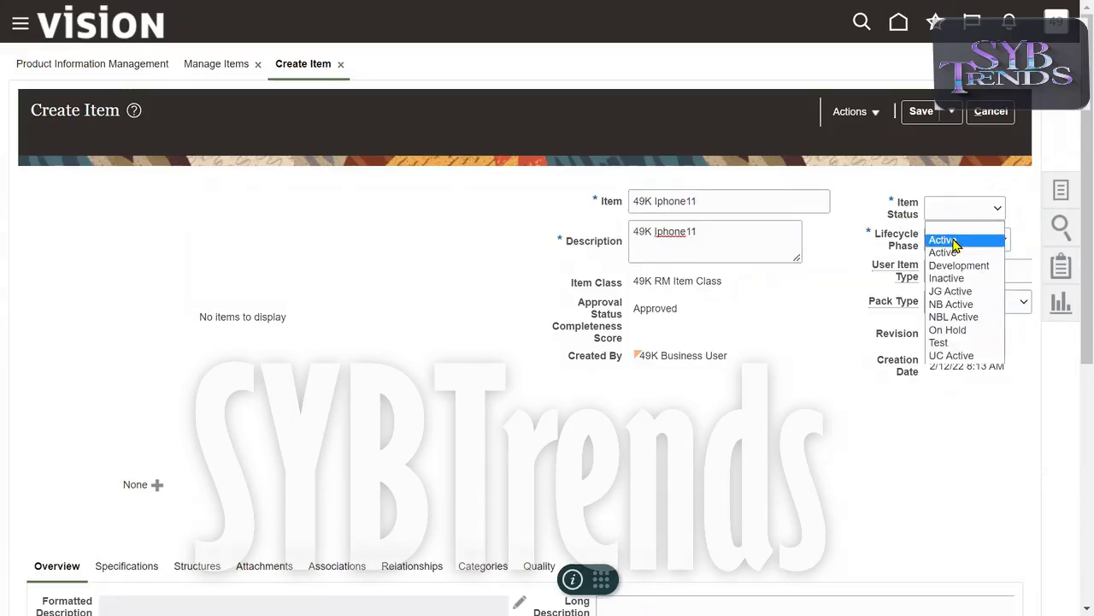
{"action": "left_click", "coordinate": [956, 244]}
{"action": "left_click", "coordinate": [967, 241]}
{"action": "left_click", "coordinate": [967, 296]}
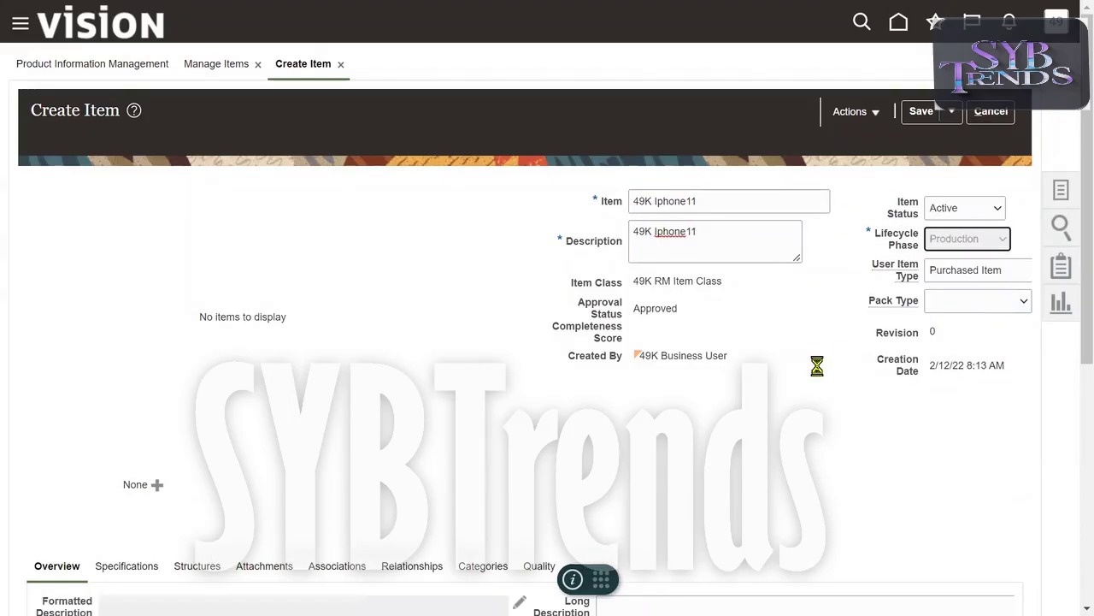
Set the primary unit of measure to EACH 1, chosen from a search for "Each"
{"action": "scroll", "coordinate": [1067, 291], "scroll_direction": "down", "scroll_amount": 3}
{"action": "left_click", "coordinate": [267, 508]}
{"action": "type", "text": "Each"}
{"action": "key", "text": "Tab"}
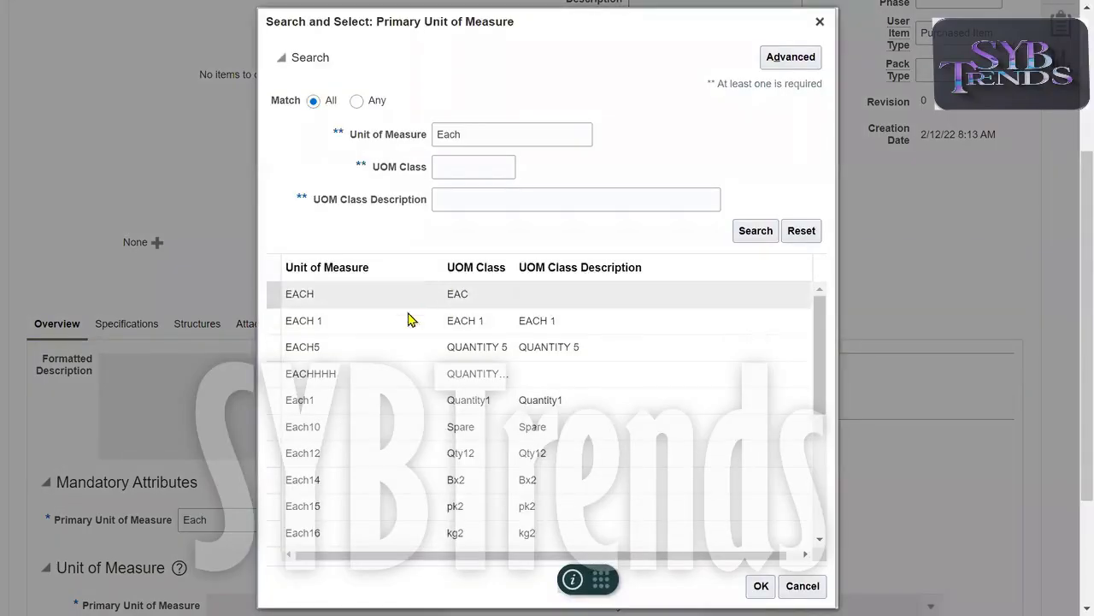
{"action": "left_click", "coordinate": [411, 320]}
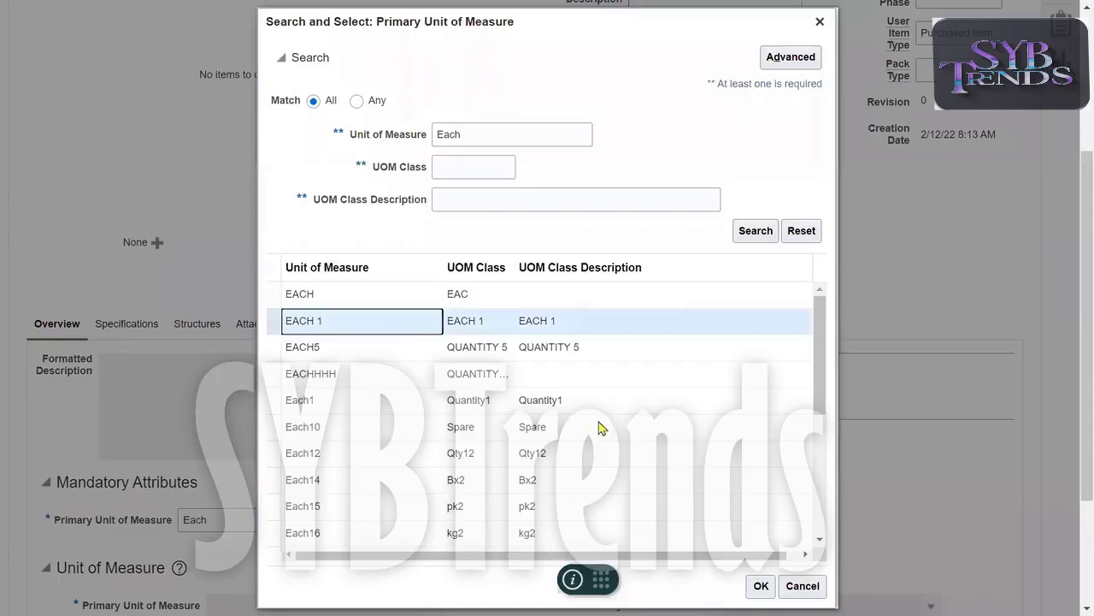
{"action": "left_click", "coordinate": [758, 586]}
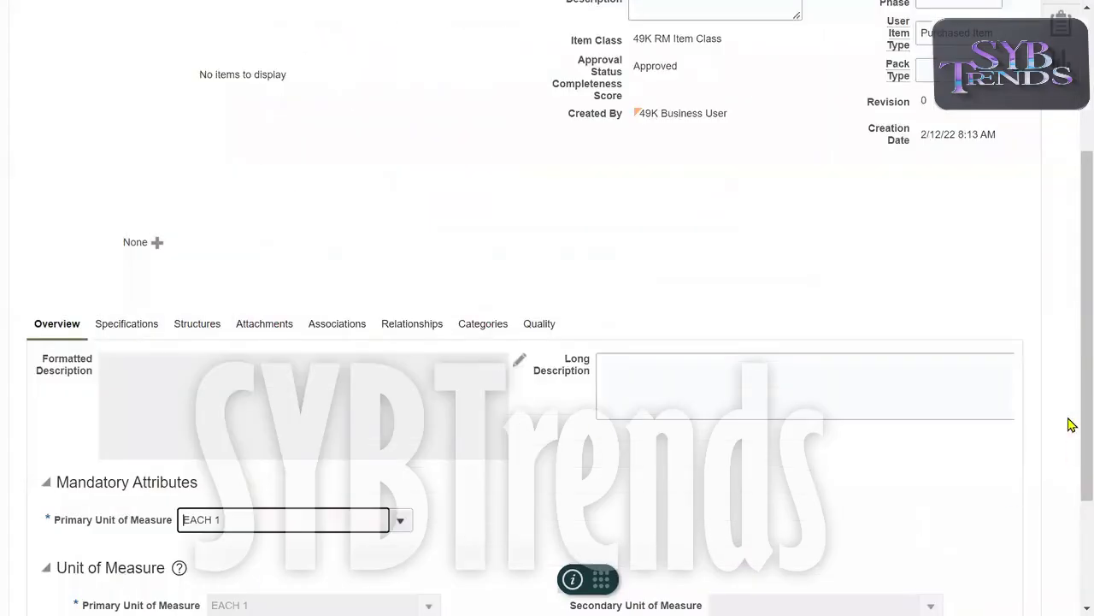
Check the new item's organization associations and go back to its overview
{"action": "scroll", "coordinate": [1067, 445], "scroll_direction": "down", "scroll_amount": 1}
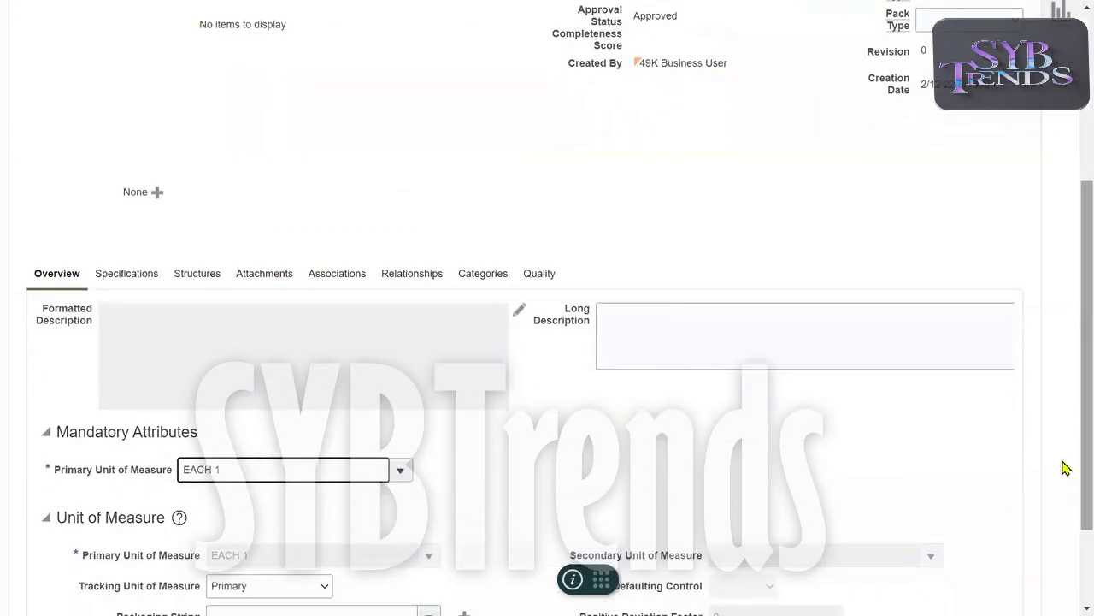
{"action": "left_click", "coordinate": [333, 278]}
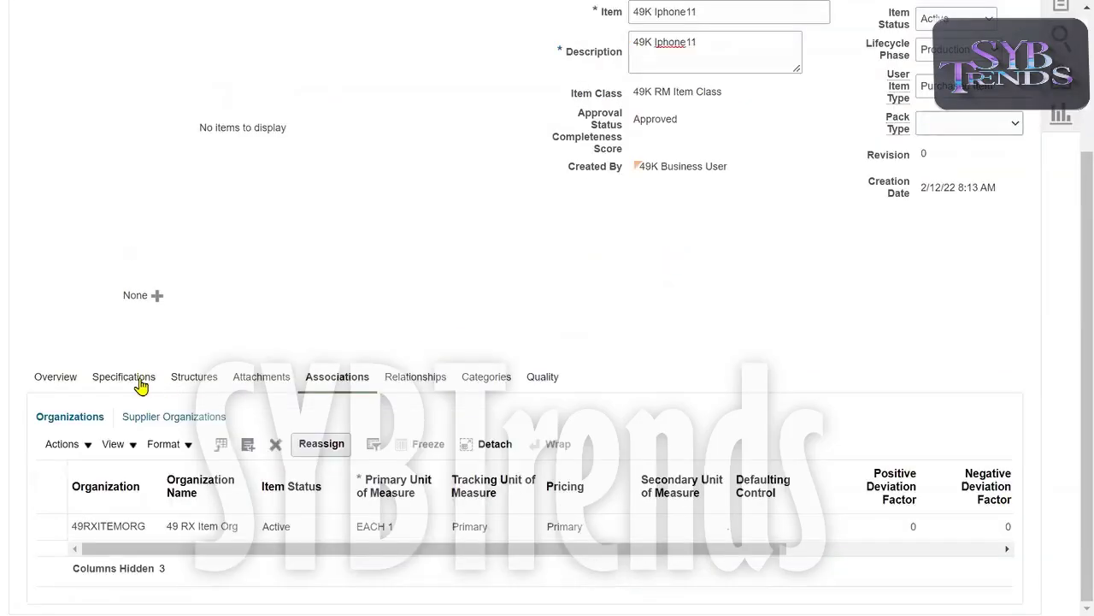
{"action": "left_click_drag", "start_coordinate": [1086, 463], "coordinate": [1086, 496]}
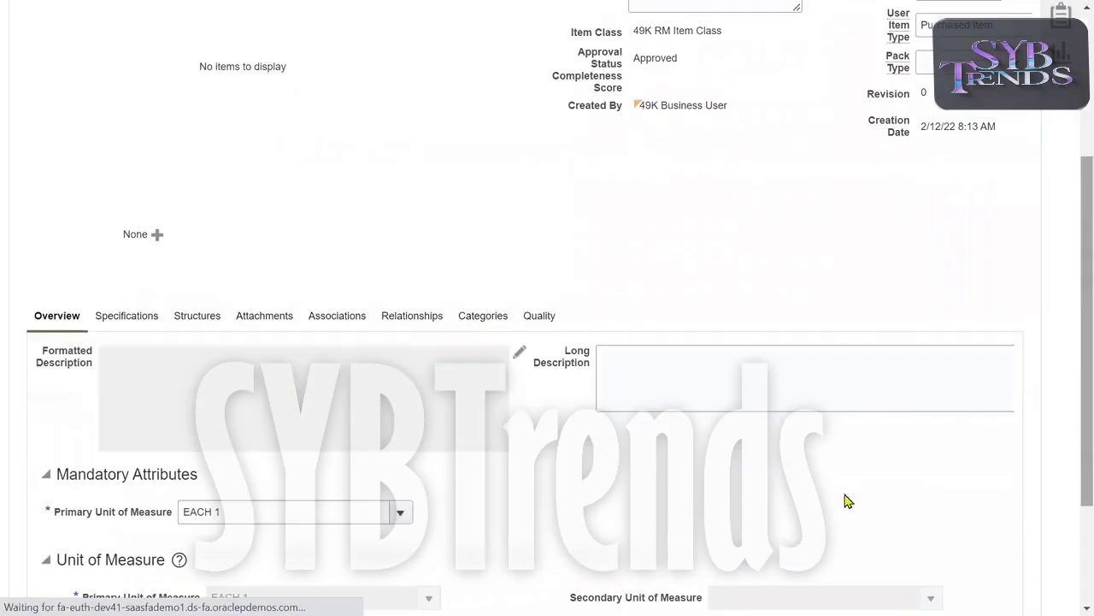
Change the primary unit of measure to Each1, chosen from a search for "Eac"
{"action": "left_click", "coordinate": [280, 511]}
{"action": "key", "text": "BackSpace"}
{"action": "key", "text": "BackSpace"}
{"action": "key", "text": "BackSpace"}
{"action": "key", "text": "BackSpace"}
{"action": "key", "text": "BackSpace"}
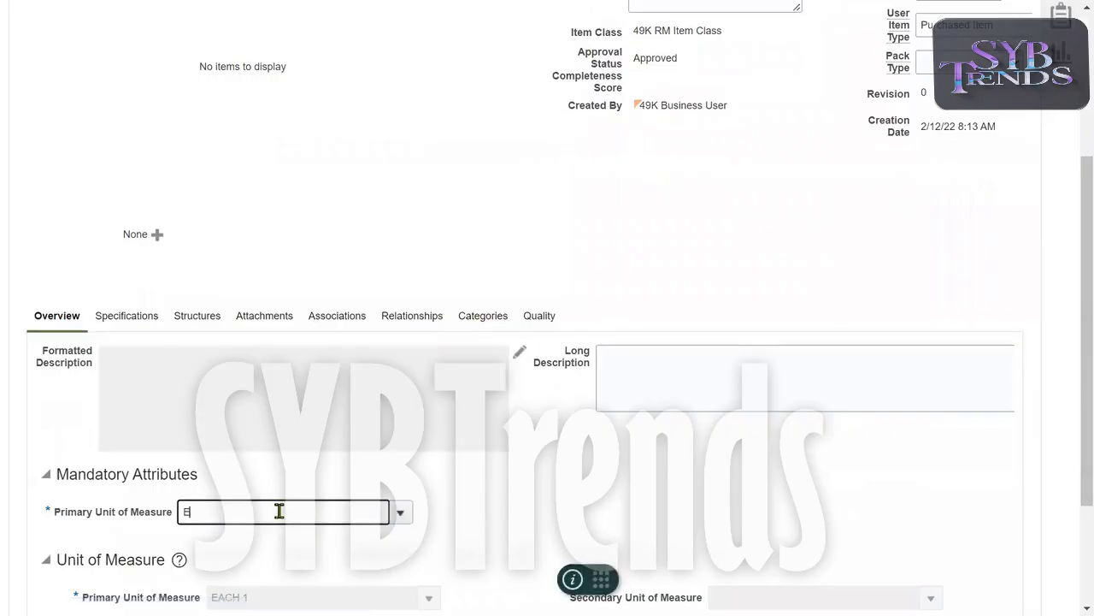
{"action": "type", "text": "ac"}
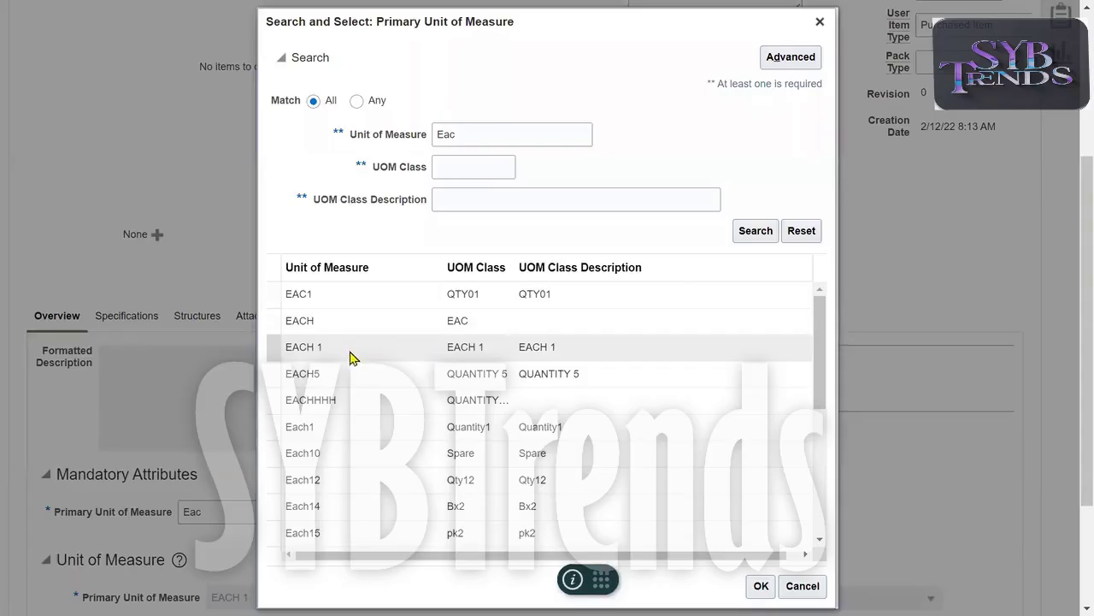
{"action": "left_click", "coordinate": [335, 427]}
{"action": "left_click", "coordinate": [763, 585]}
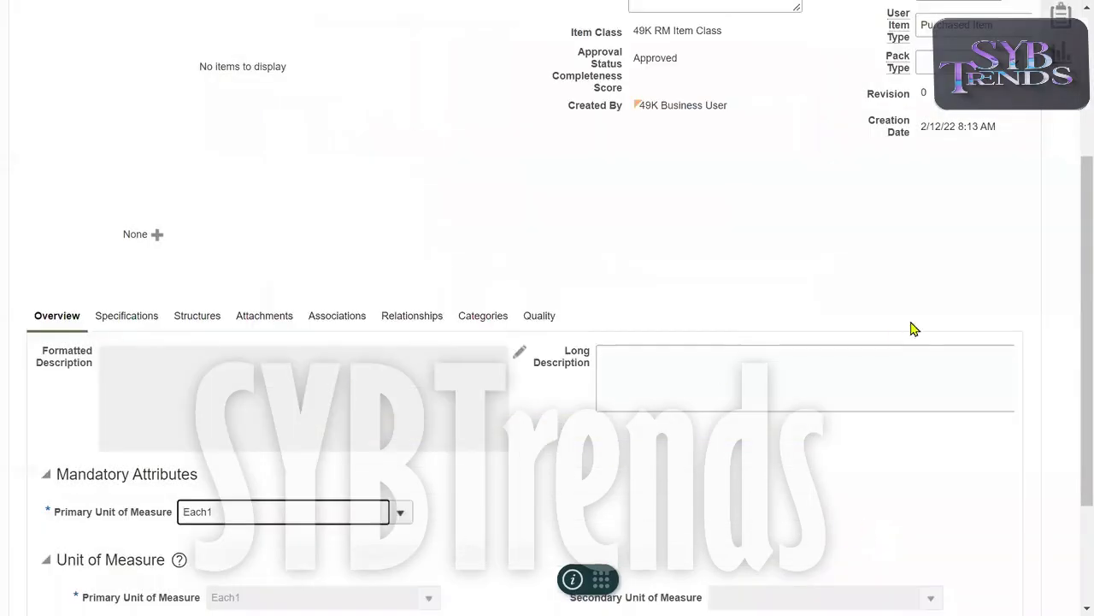
Assign the item to the 49RXHYDINVORG organization, found by searching organizations for "49"
{"action": "left_click_drag", "start_coordinate": [1068, 334], "coordinate": [1073, 255]}
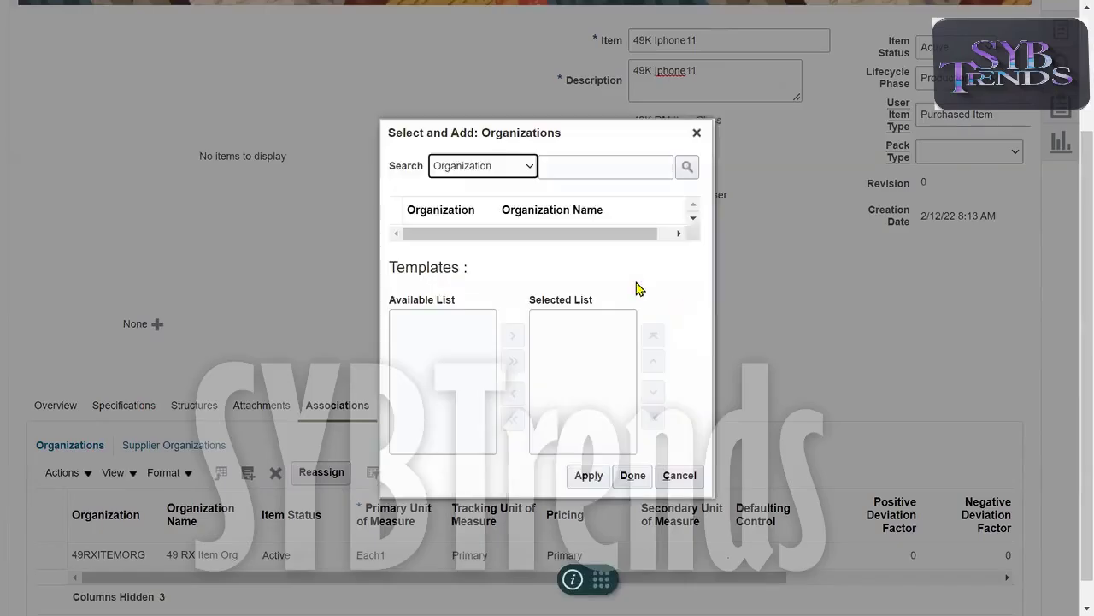
{"action": "left_click", "coordinate": [580, 171]}
{"action": "type", "text": "49"}
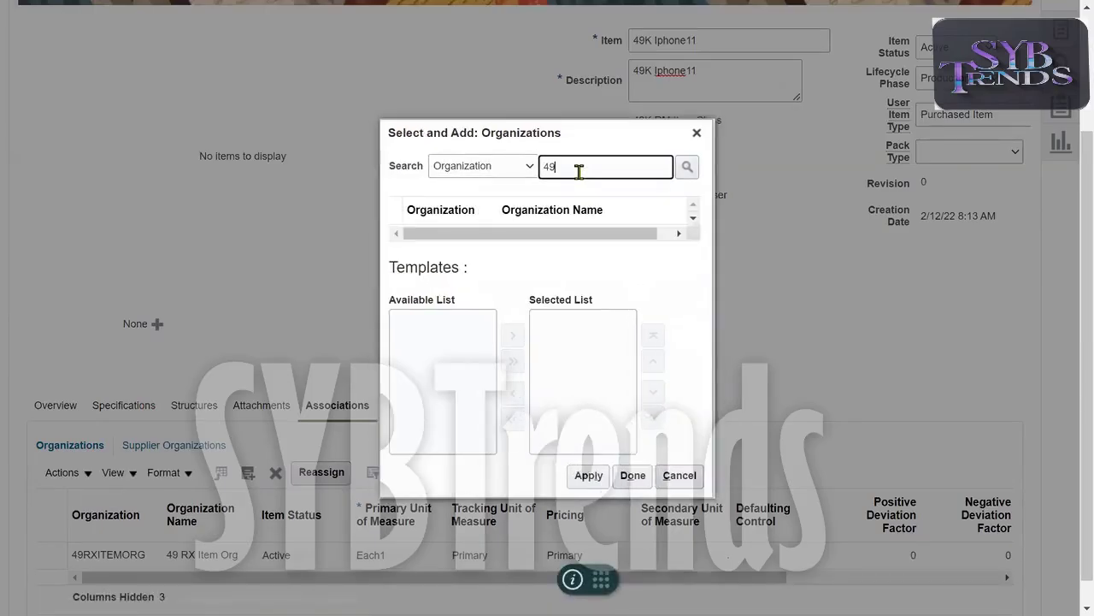
{"action": "key", "text": "Return"}
{"action": "left_click", "coordinate": [484, 220]}
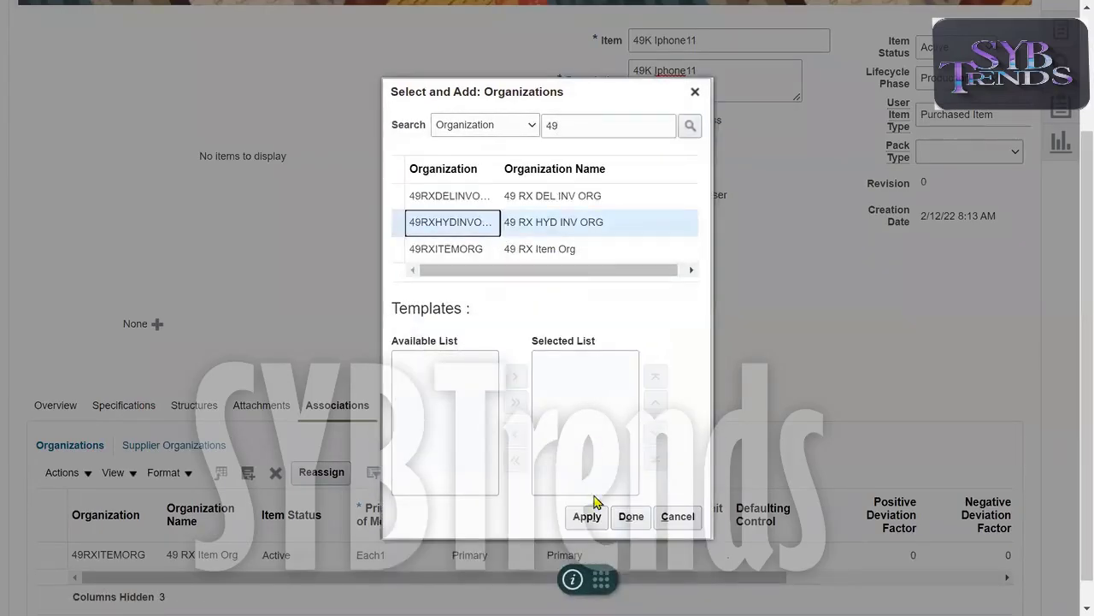
{"action": "left_click", "coordinate": [824, 516]}
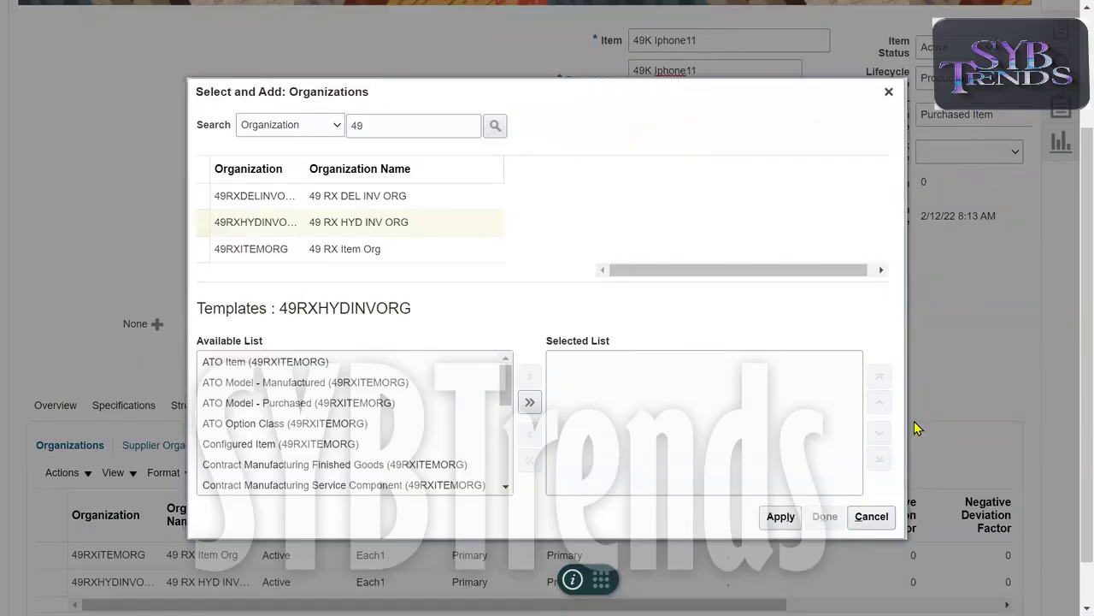
{"action": "scroll", "coordinate": [1071, 390], "scroll_direction": "down", "scroll_amount": 1}
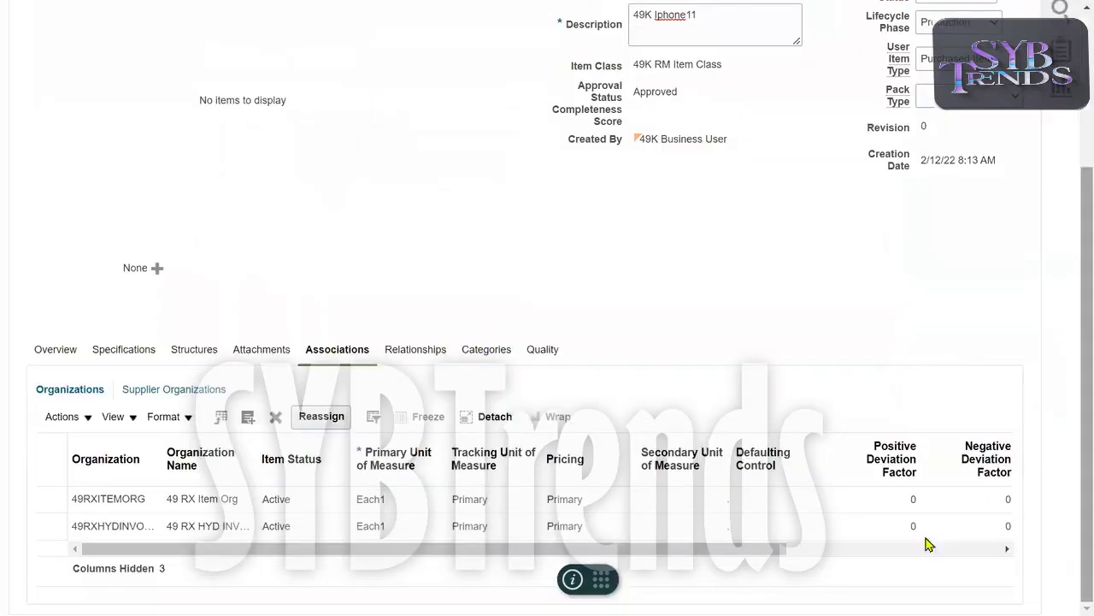
Save the item and open its 49RXHYDINVORG record from the organization associations
{"action": "left_click", "coordinate": [121, 528]}
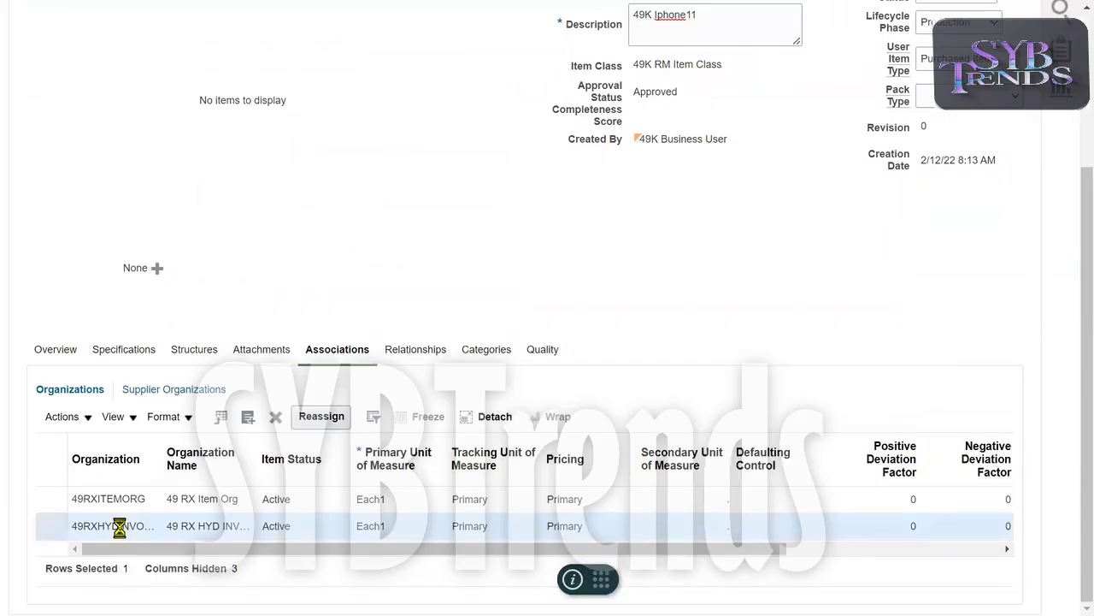
{"action": "scroll", "coordinate": [1071, 359], "scroll_direction": "up", "scroll_amount": 3}
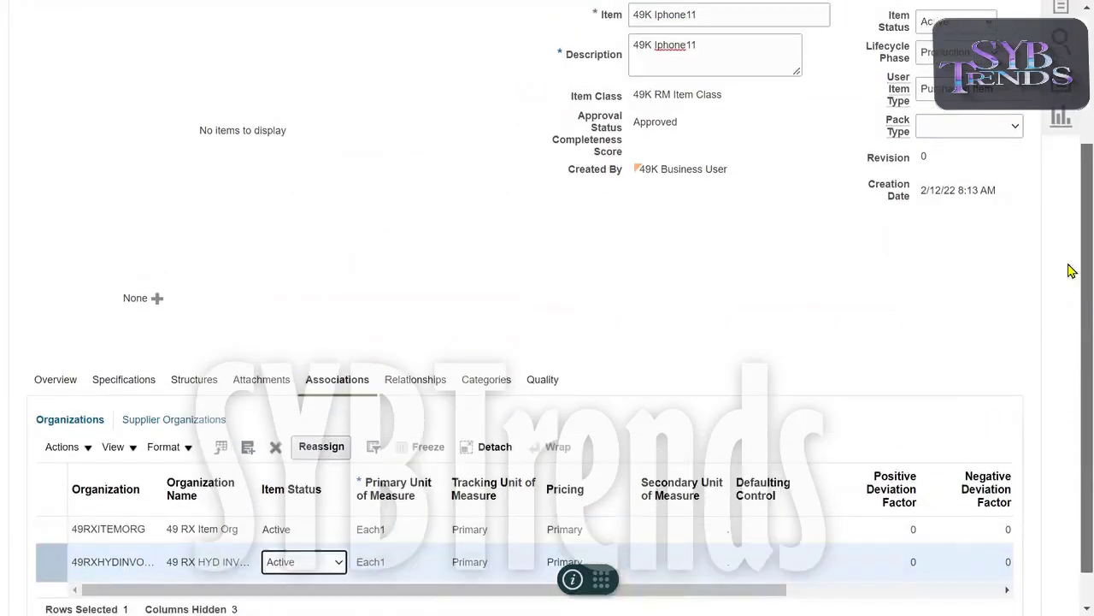
{"action": "left_click", "coordinate": [923, 111]}
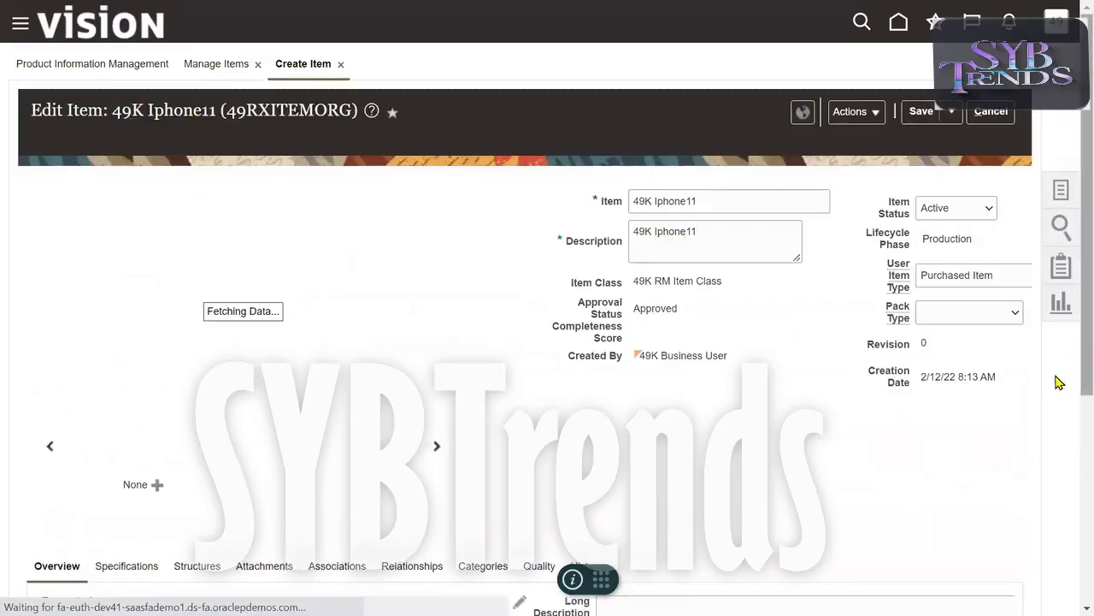
{"action": "scroll", "coordinate": [1068, 385], "scroll_direction": "down", "scroll_amount": 4}
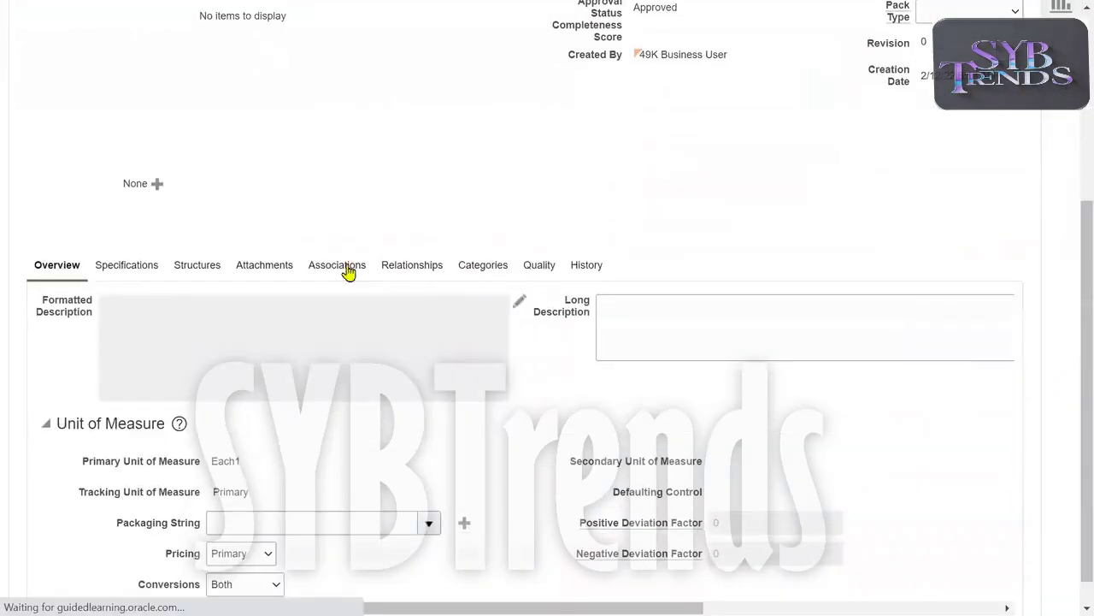
{"action": "left_click", "coordinate": [338, 266]}
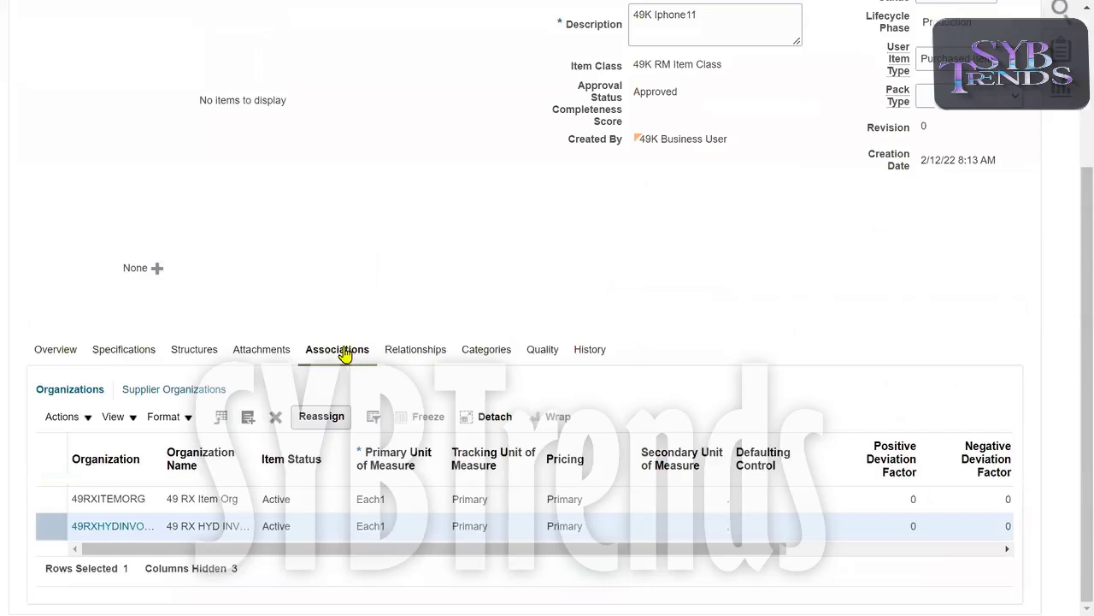
{"action": "left_click", "coordinate": [113, 527]}
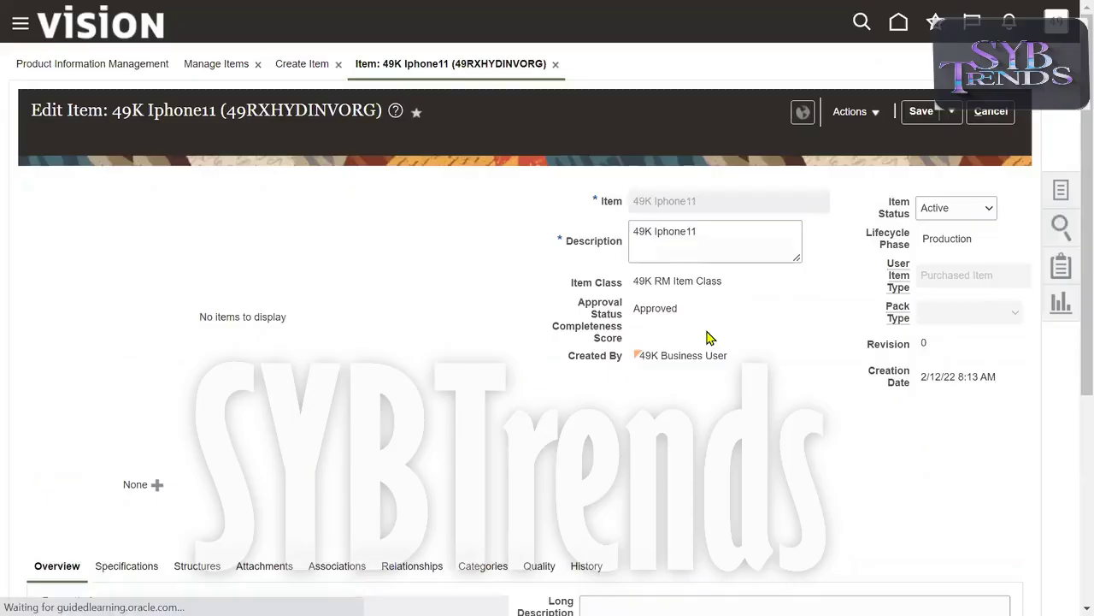
{"action": "right_click", "coordinate": [707, 337]}
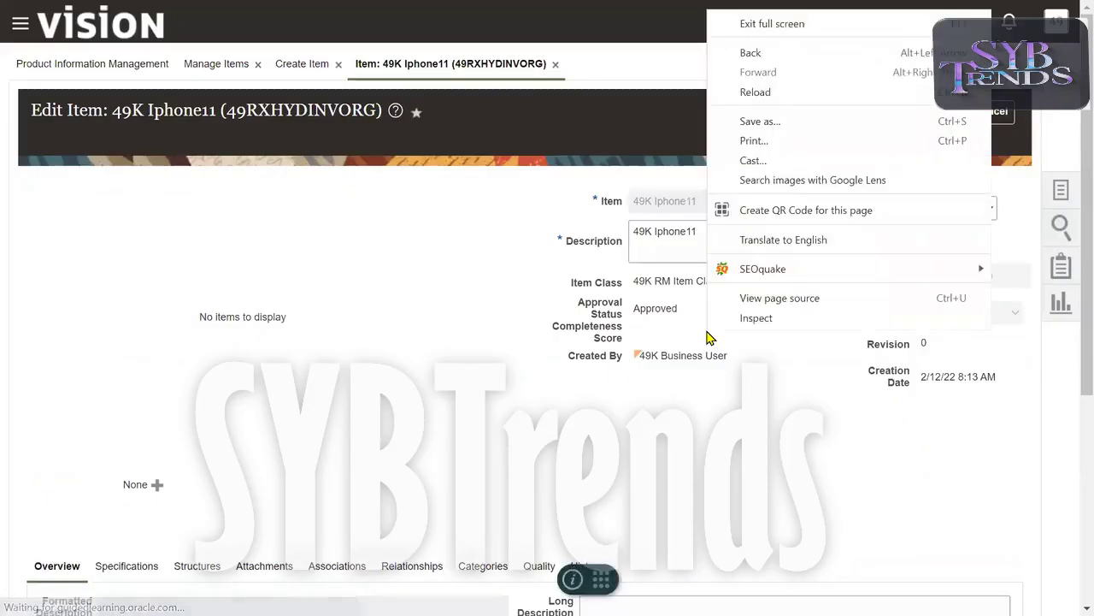
{"action": "left_click", "coordinate": [484, 306]}
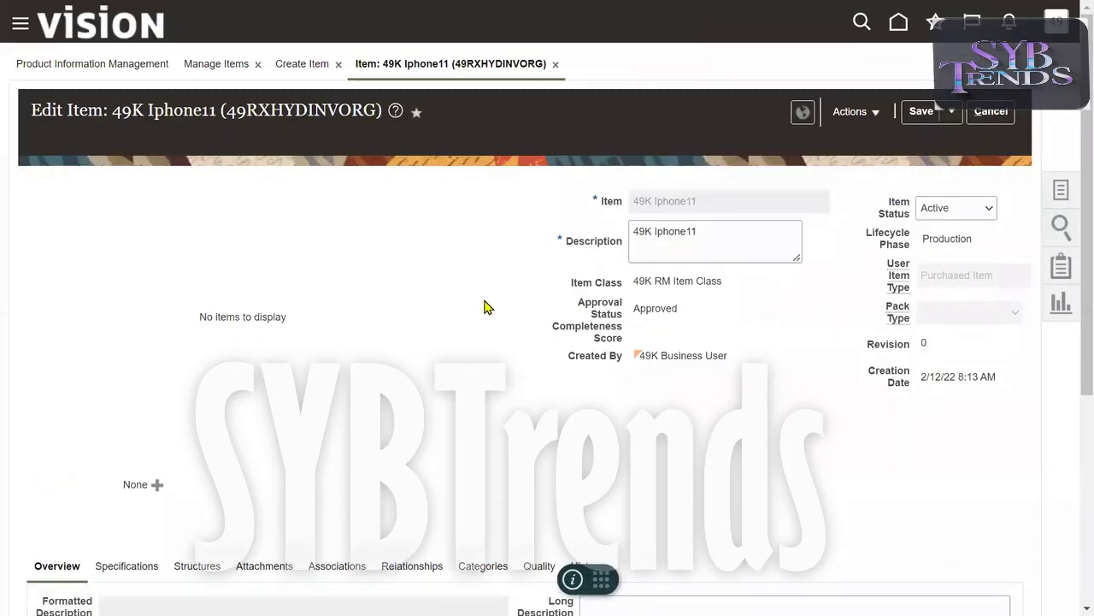
{"action": "scroll", "coordinate": [1068, 293], "scroll_direction": "down", "scroll_amount": 1}
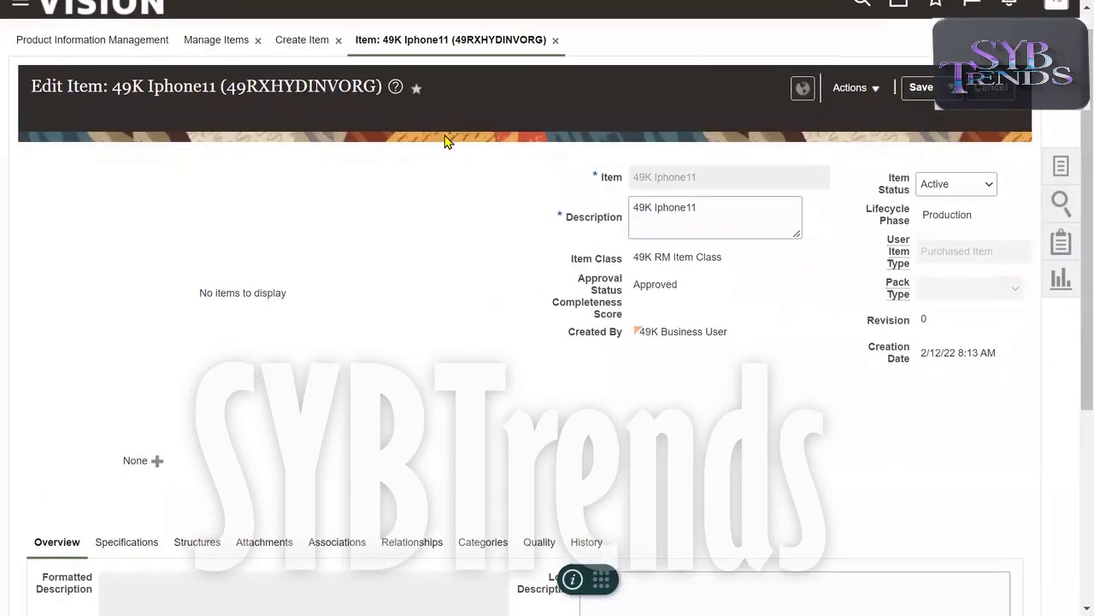
{"action": "left_click_drag", "start_coordinate": [256, 81], "coordinate": [312, 86]}
{"action": "left_click", "coordinate": [462, 224]}
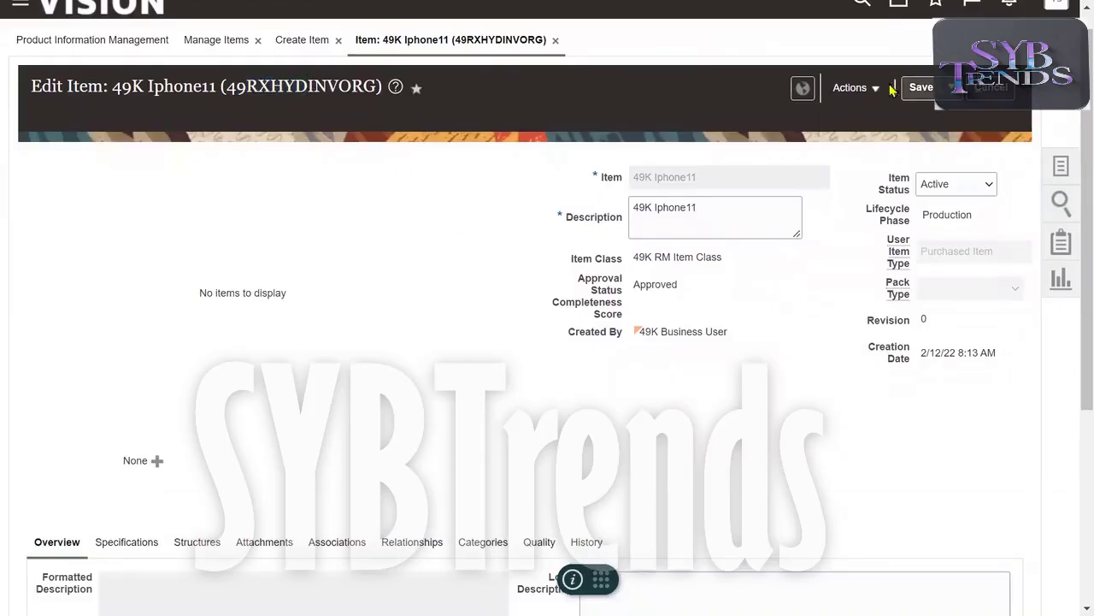
Add revision 1 to the item with description Mini, reason Cost reduction and effective date 2/12/22 8:17 AM
{"action": "left_click", "coordinate": [855, 87]}
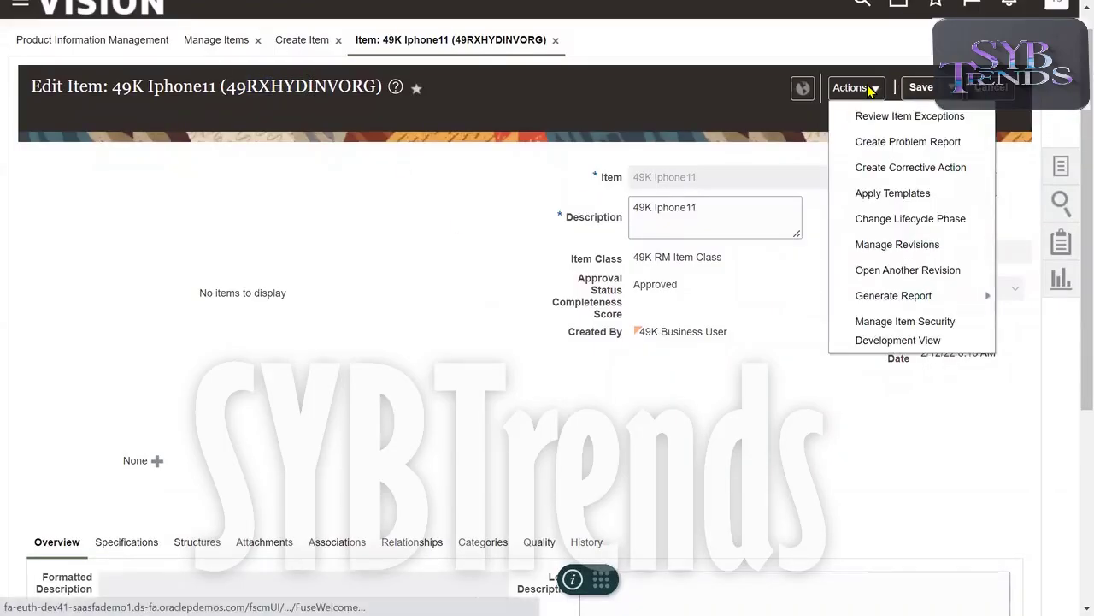
{"action": "left_click", "coordinate": [932, 248]}
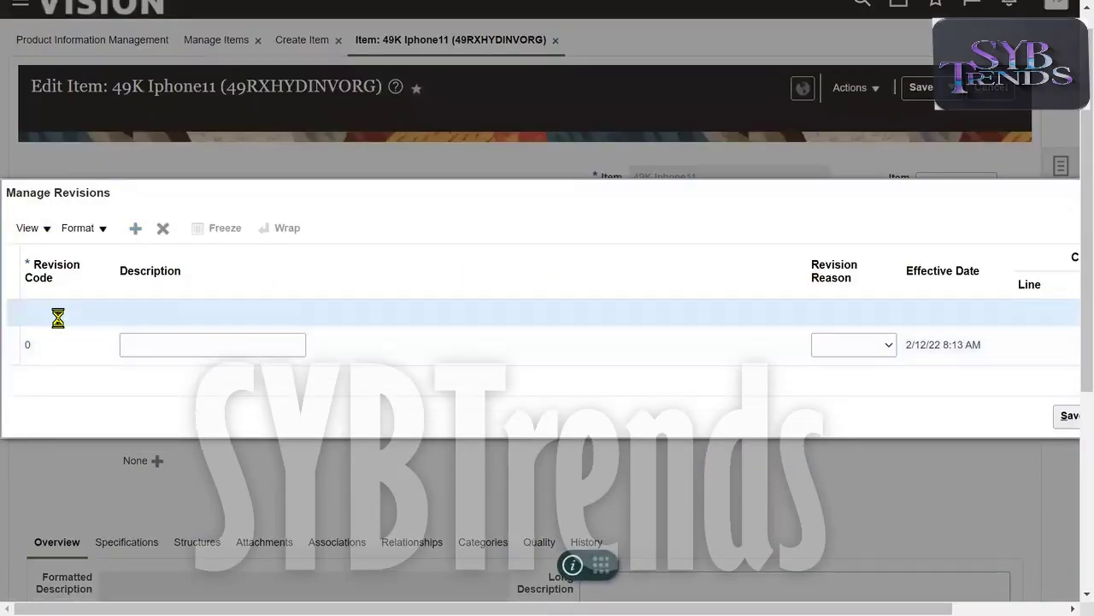
{"action": "type", "text": "1"}
{"action": "key", "text": "Tab"}
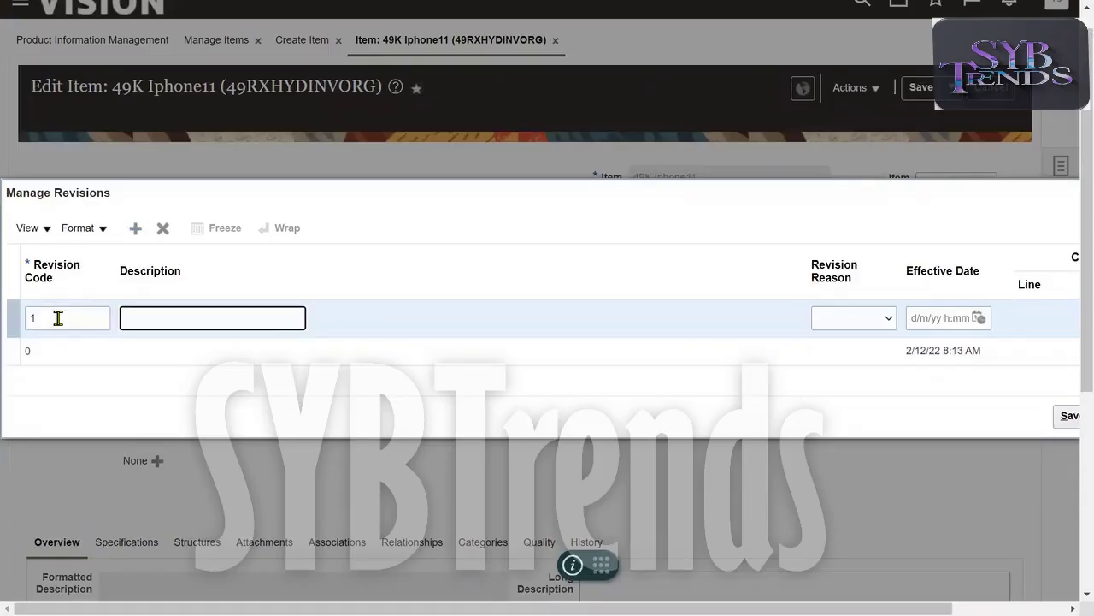
{"action": "key", "text": "Tab"}
{"action": "key", "text": "Down"}
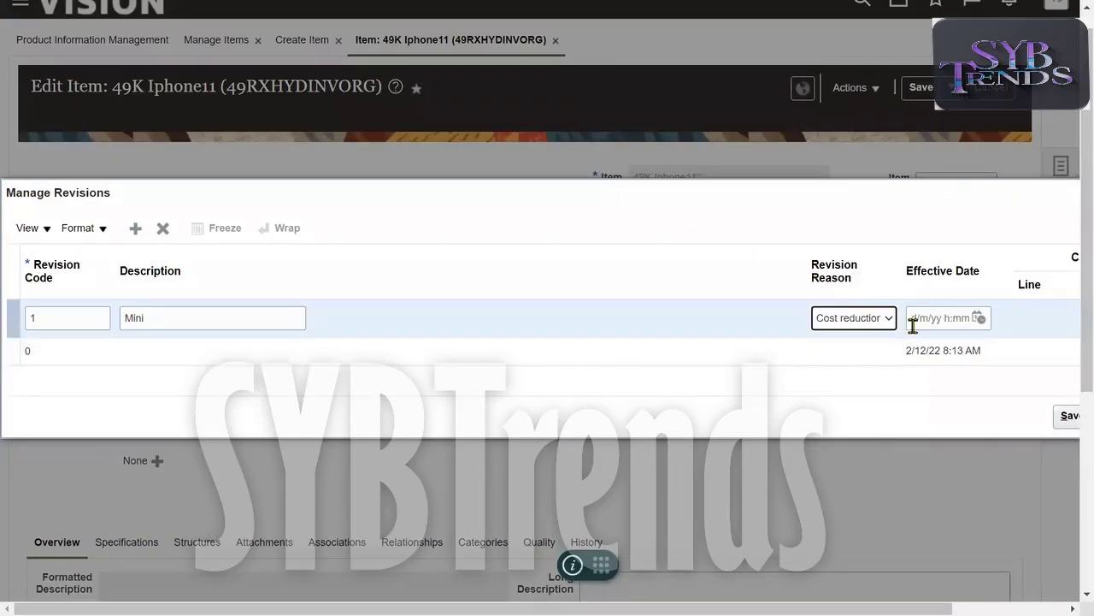
{"action": "left_click", "coordinate": [979, 322]}
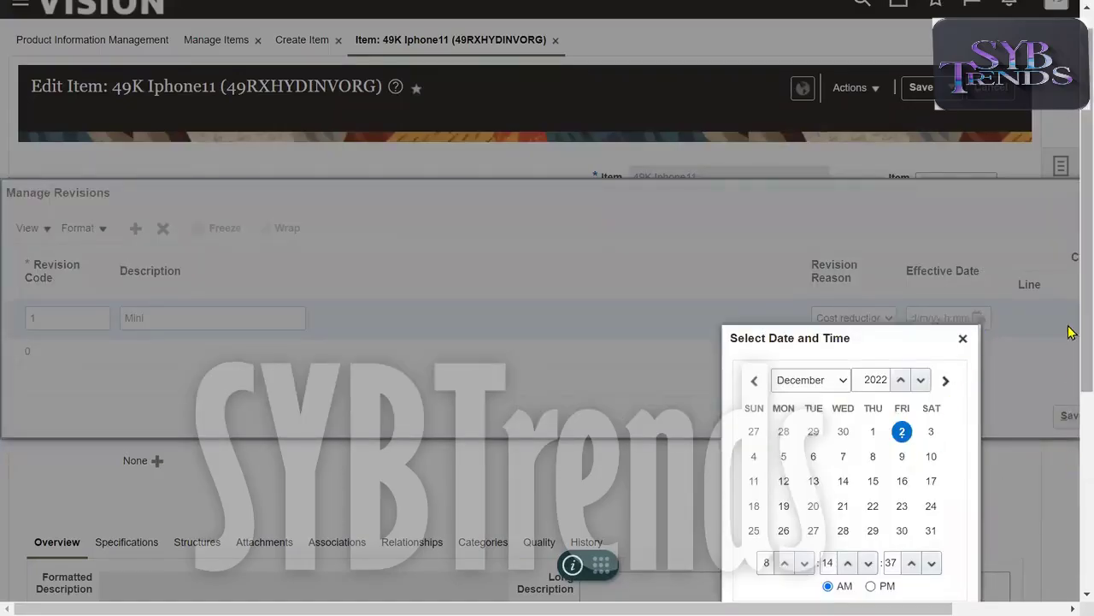
{"action": "scroll", "coordinate": [1071, 418], "scroll_direction": "down", "scroll_amount": 2}
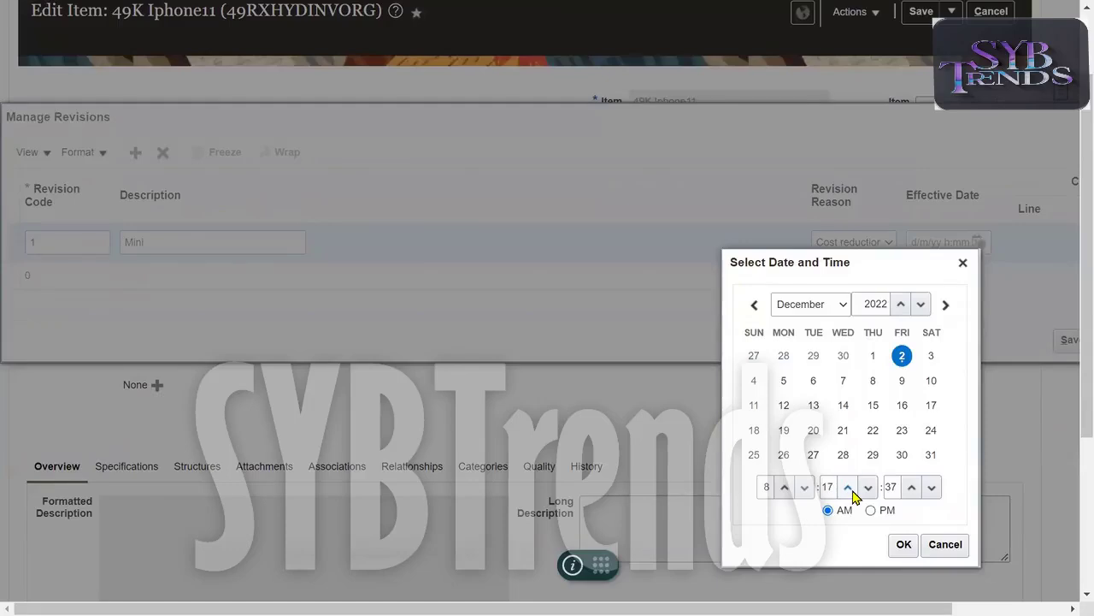
{"action": "left_click", "coordinate": [899, 543]}
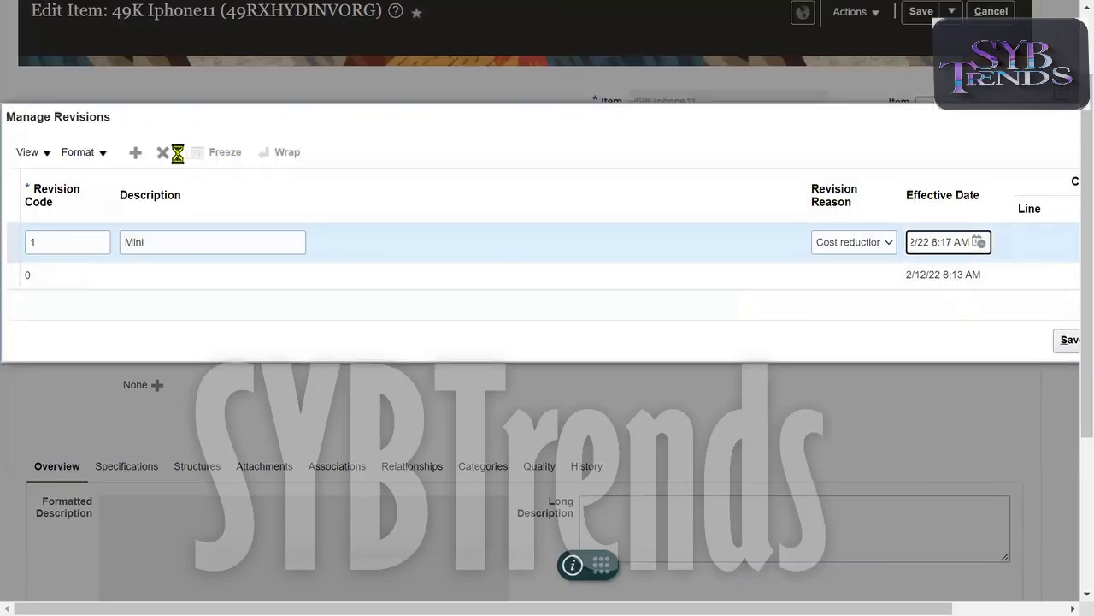
Add revision 2 with description Plus and revision reason Quality improvement
{"action": "left_click", "coordinate": [135, 152]}
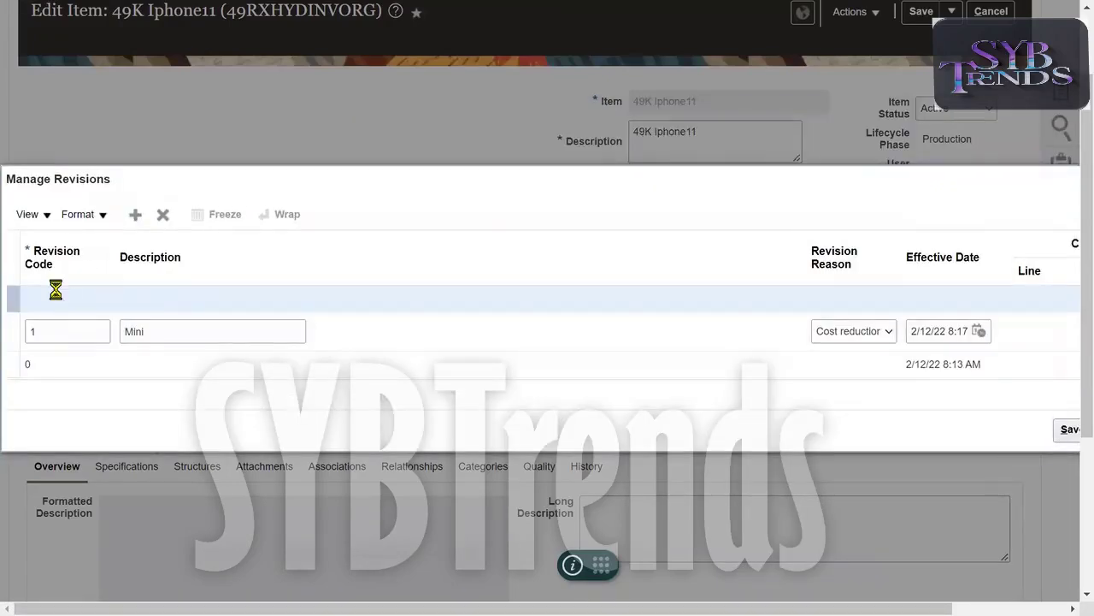
{"action": "type", "text": "2"}
{"action": "key", "text": "Tab"}
{"action": "type", "text": "Plus"}
{"action": "key", "text": "Tab"}
{"action": "left_click", "coordinate": [866, 311]}
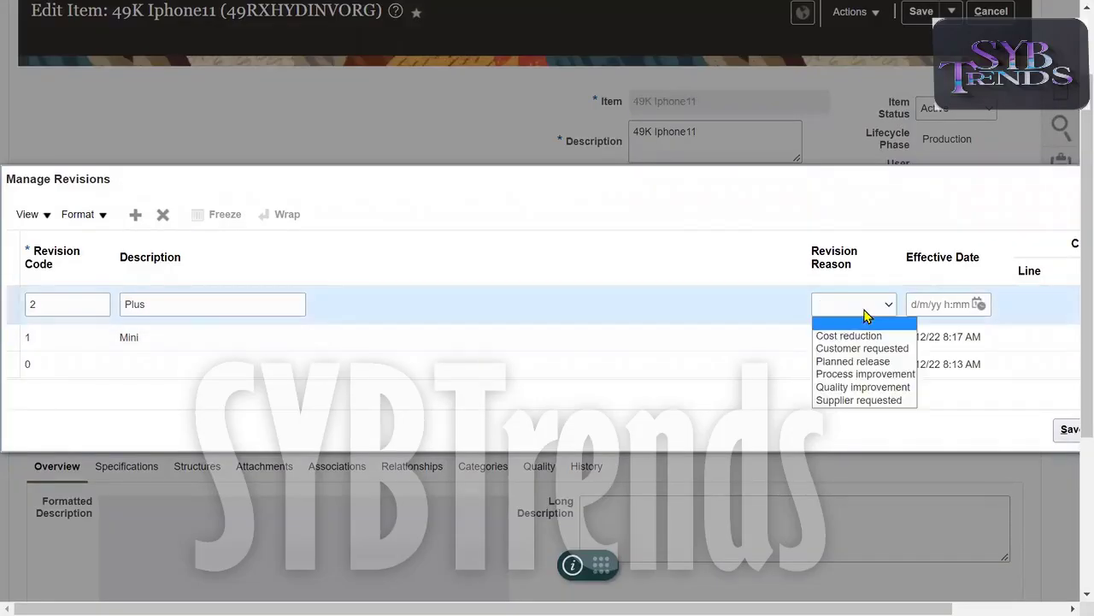
{"action": "left_click", "coordinate": [846, 388]}
Set the effective date of revision 2 to 2/12/22 8:17 AM and try to save the revisions
{"action": "left_click", "coordinate": [979, 304]}
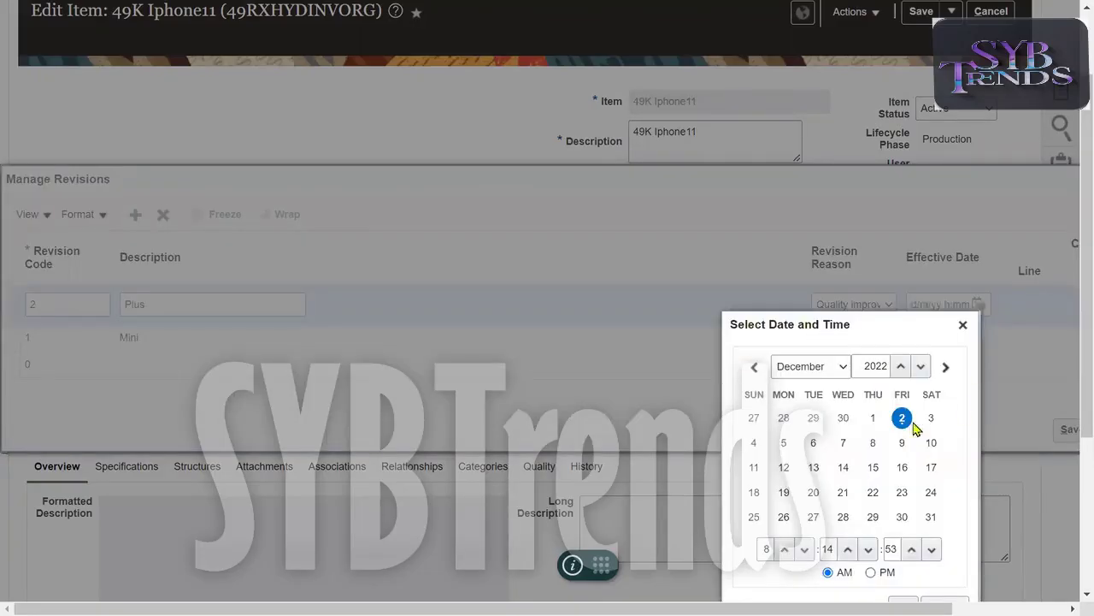
{"action": "scroll", "coordinate": [1071, 380], "scroll_direction": "down", "scroll_amount": 1}
{"action": "scroll", "coordinate": [1072, 380], "scroll_direction": "down", "scroll_amount": 1}
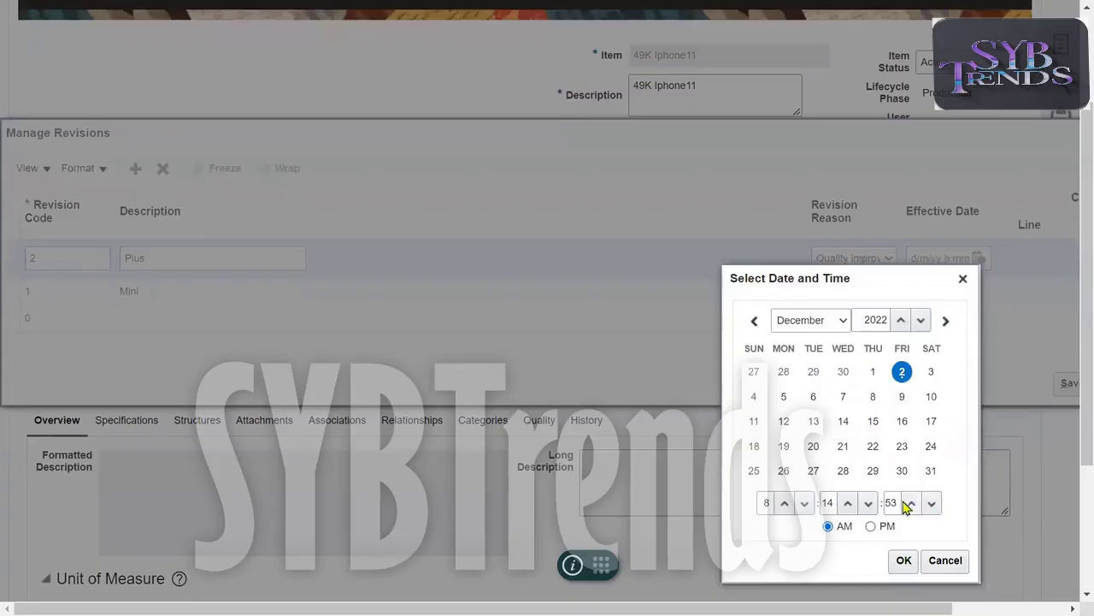
{"action": "left_click", "coordinate": [849, 506]}
{"action": "left_click", "coordinate": [849, 506]}
{"action": "left_click", "coordinate": [849, 505]}
{"action": "left_click", "coordinate": [849, 505]}
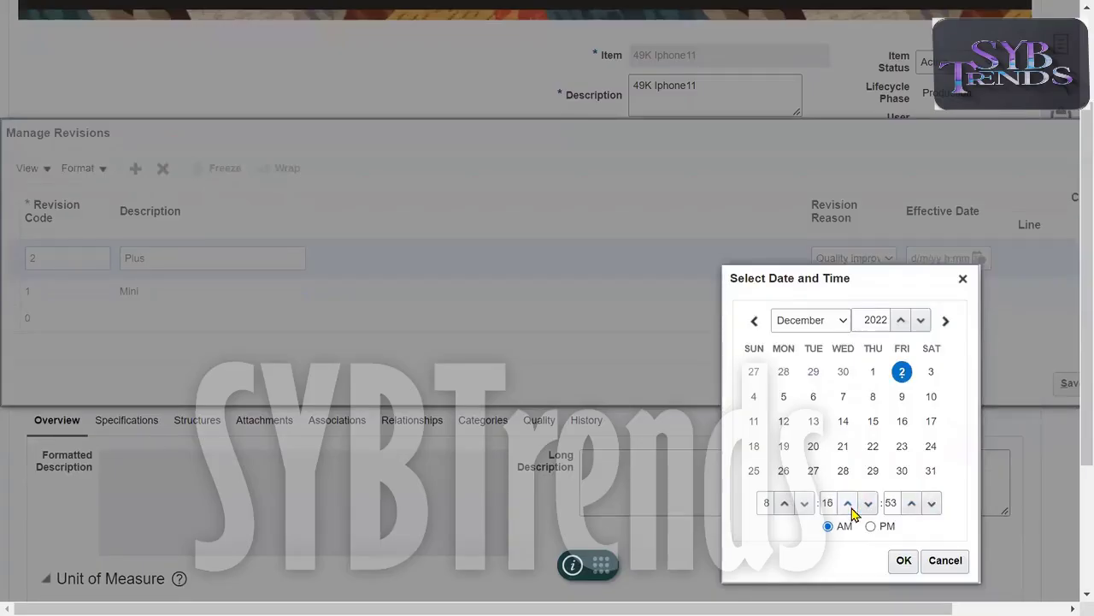
{"action": "left_click", "coordinate": [898, 560]}
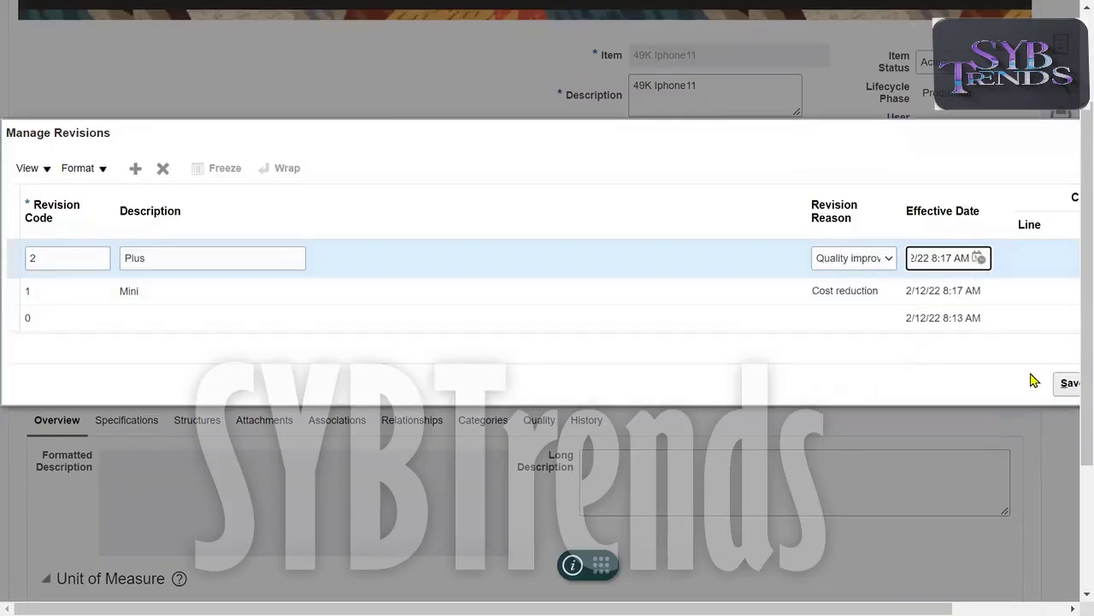
{"action": "left_click", "coordinate": [1066, 384]}
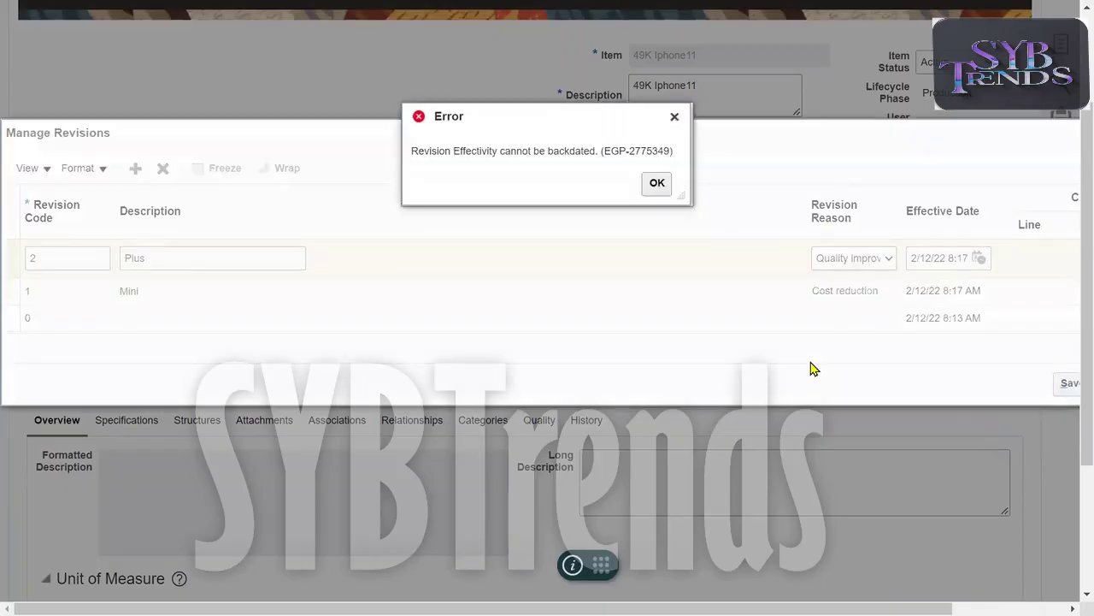
{"action": "left_click", "coordinate": [657, 183]}
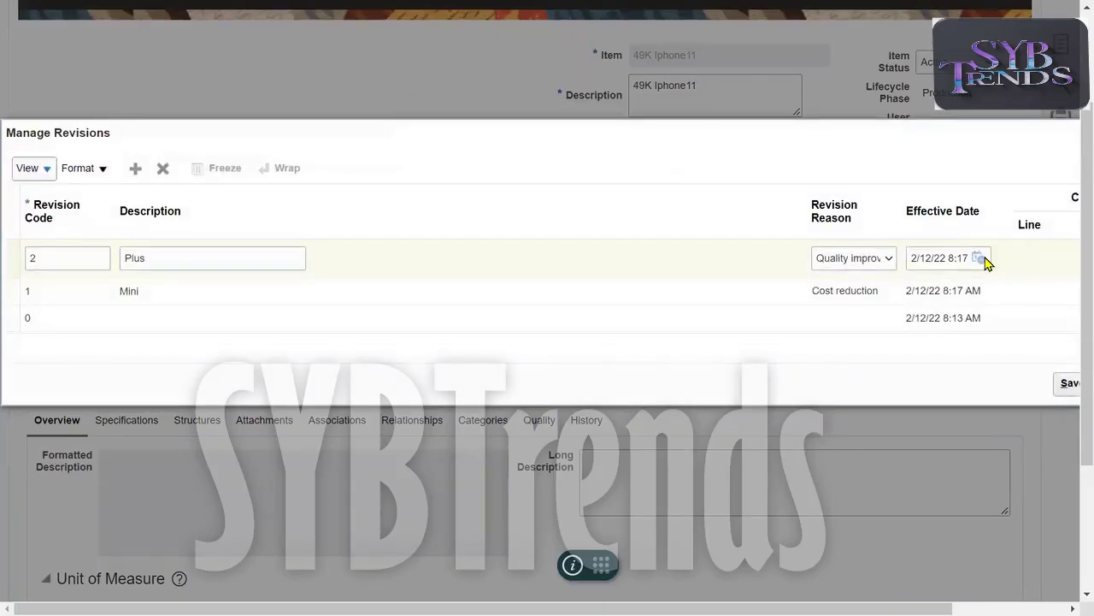
Set the effective date of revision 2 to 2/12/22 8:20 AM
{"action": "left_click", "coordinate": [980, 259]}
{"action": "left_click", "coordinate": [846, 505]}
{"action": "left_click", "coordinate": [845, 506]}
{"action": "left_click", "coordinate": [904, 560]}
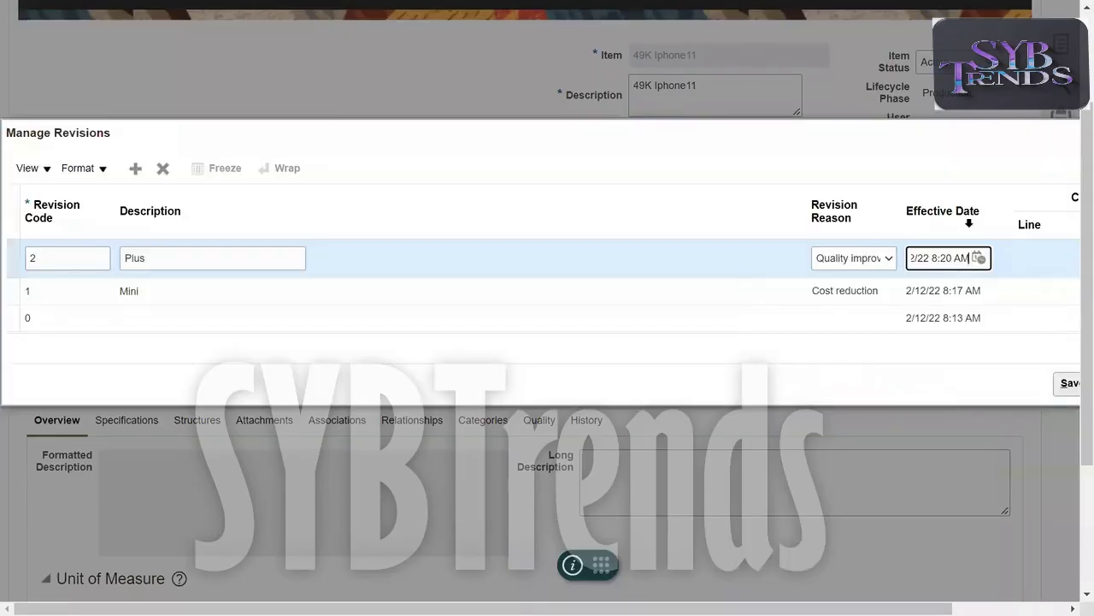
Set the effective date of revision 1 to 2/12/22 8:19 AM and save the revisions
{"action": "left_click", "coordinate": [948, 290]}
{"action": "left_click", "coordinate": [983, 286]}
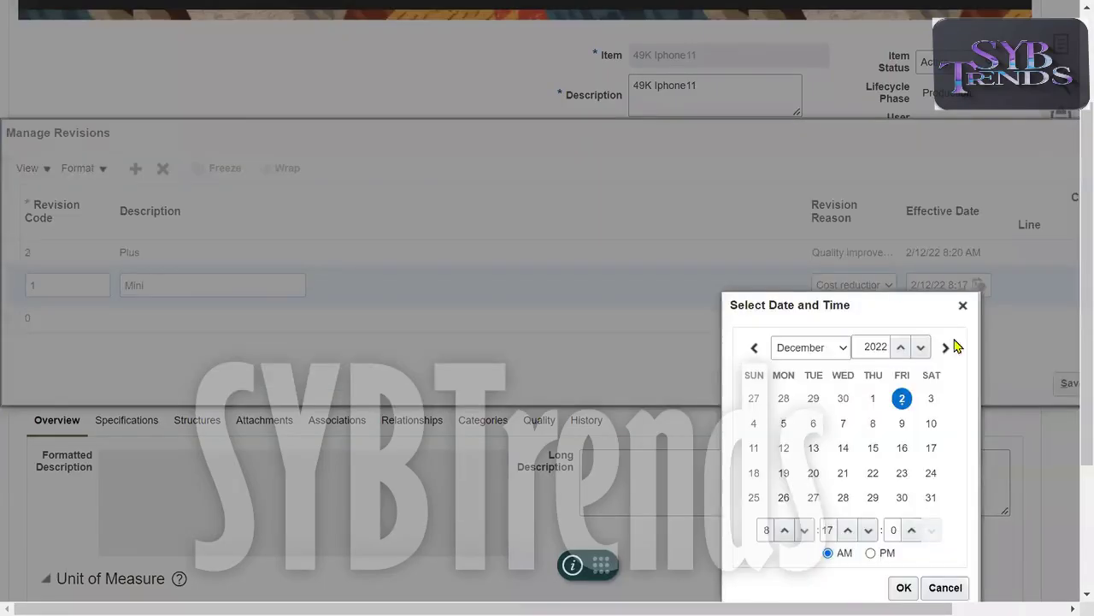
{"action": "left_click", "coordinate": [847, 530]}
{"action": "left_click", "coordinate": [847, 530]}
{"action": "left_click", "coordinate": [904, 588]}
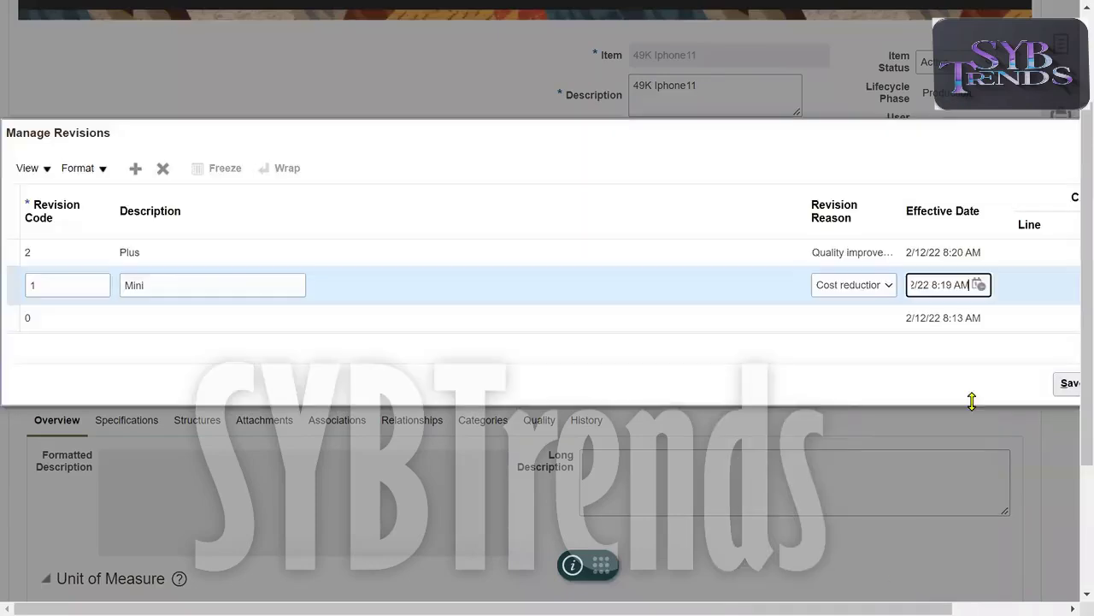
{"action": "left_click", "coordinate": [1069, 383]}
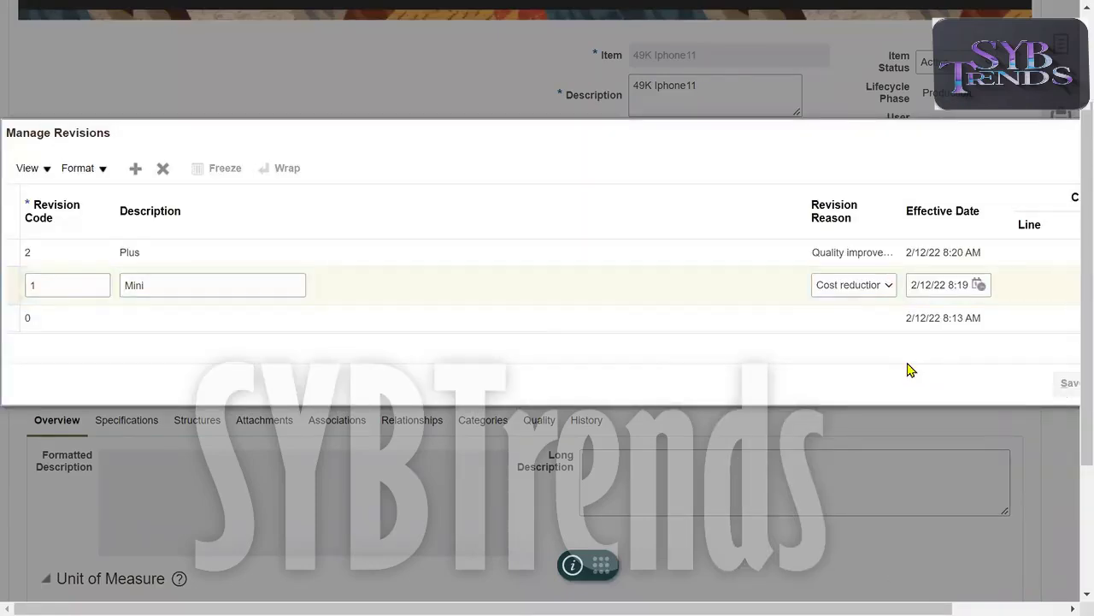
Set Revision Control to Yes in the item's inventory specifications
{"action": "scroll", "coordinate": [1069, 310], "scroll_direction": "down", "scroll_amount": 3}
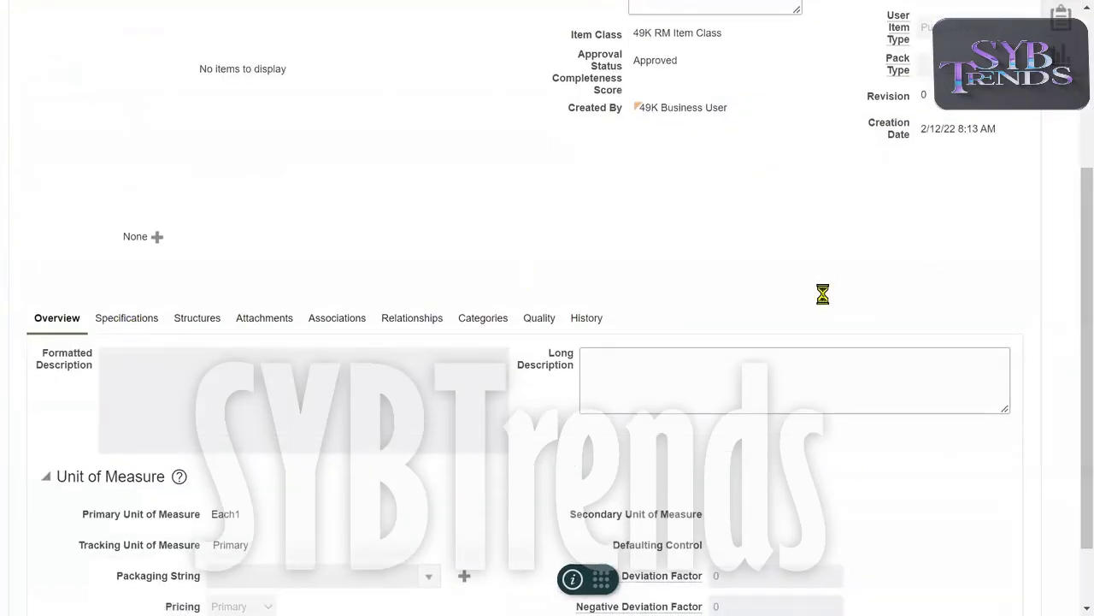
{"action": "scroll", "coordinate": [157, 484], "scroll_direction": "down", "scroll_amount": 1}
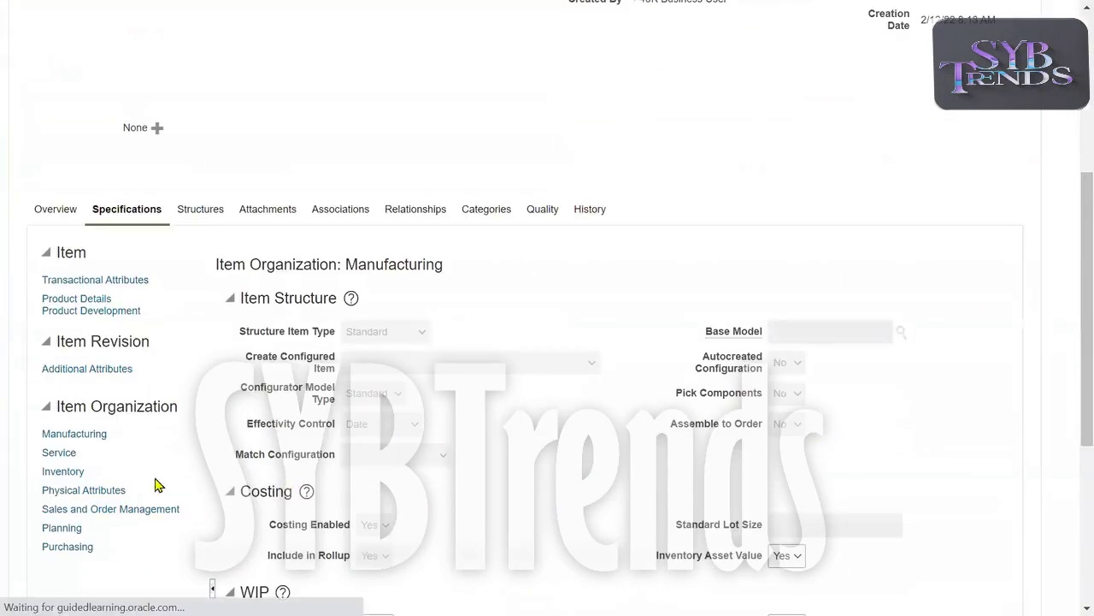
{"action": "left_click", "coordinate": [65, 473]}
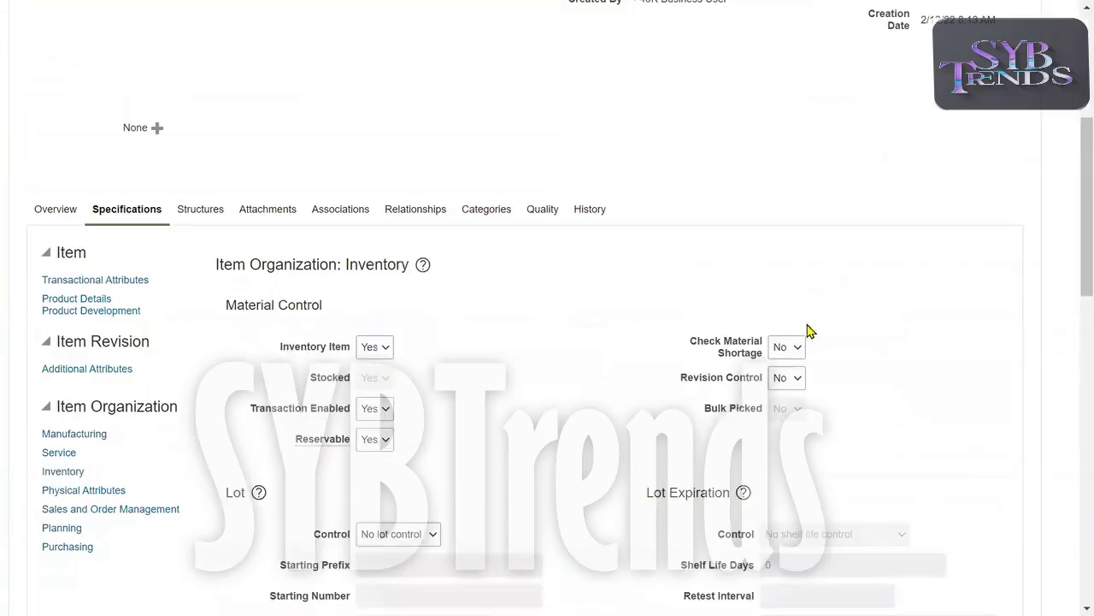
{"action": "triple_click", "coordinate": [716, 383]}
{"action": "left_click", "coordinate": [782, 379]}
{"action": "left_click", "coordinate": [794, 409]}
Save and close item 49K Iphone11 in 49RXHYDINVORG and in 49RXITEMORG
{"action": "scroll", "coordinate": [1071, 199], "scroll_direction": "up", "scroll_amount": 2}
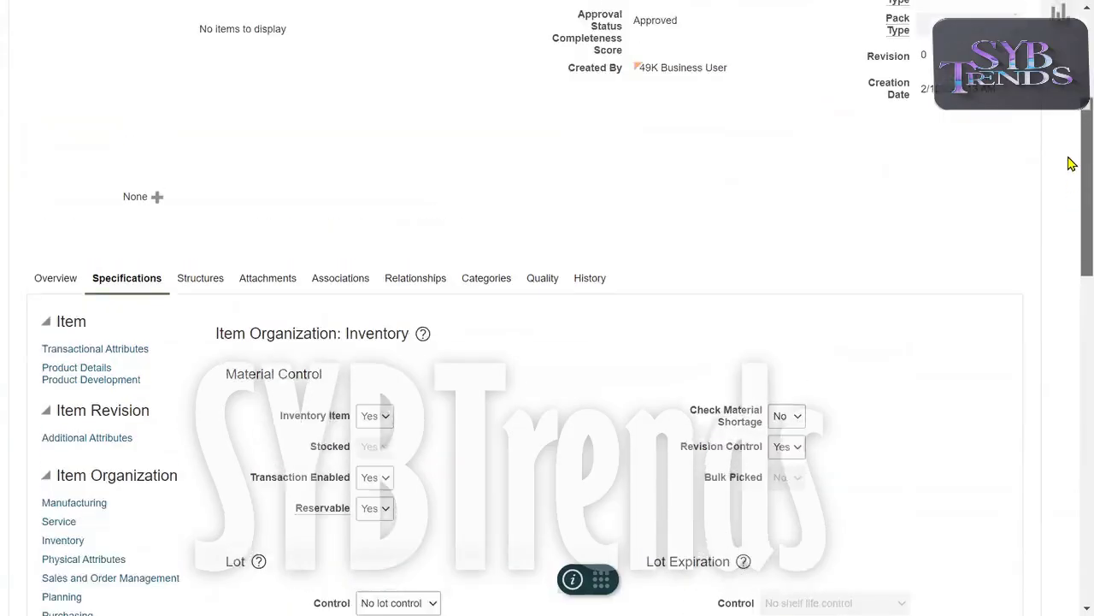
{"action": "scroll", "coordinate": [1072, 157], "scroll_direction": "up", "scroll_amount": 1}
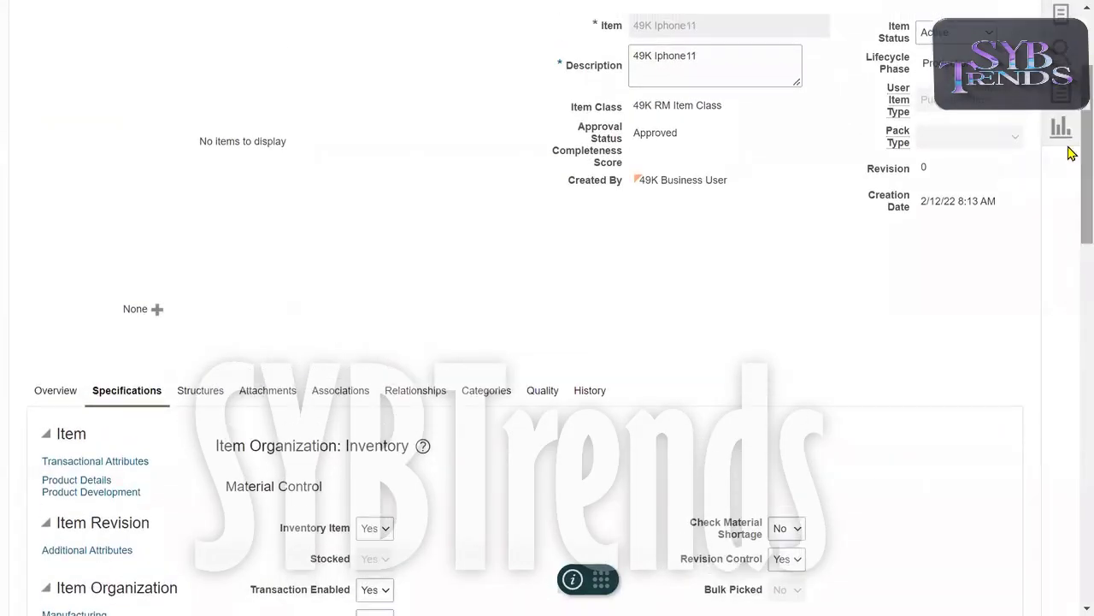
{"action": "double_click", "coordinate": [923, 167]}
{"action": "scroll", "coordinate": [1068, 208], "scroll_direction": "up", "scroll_amount": 1}
{"action": "scroll", "coordinate": [1068, 261], "scroll_direction": "down", "scroll_amount": 3}
{"action": "triple_click", "coordinate": [723, 374]}
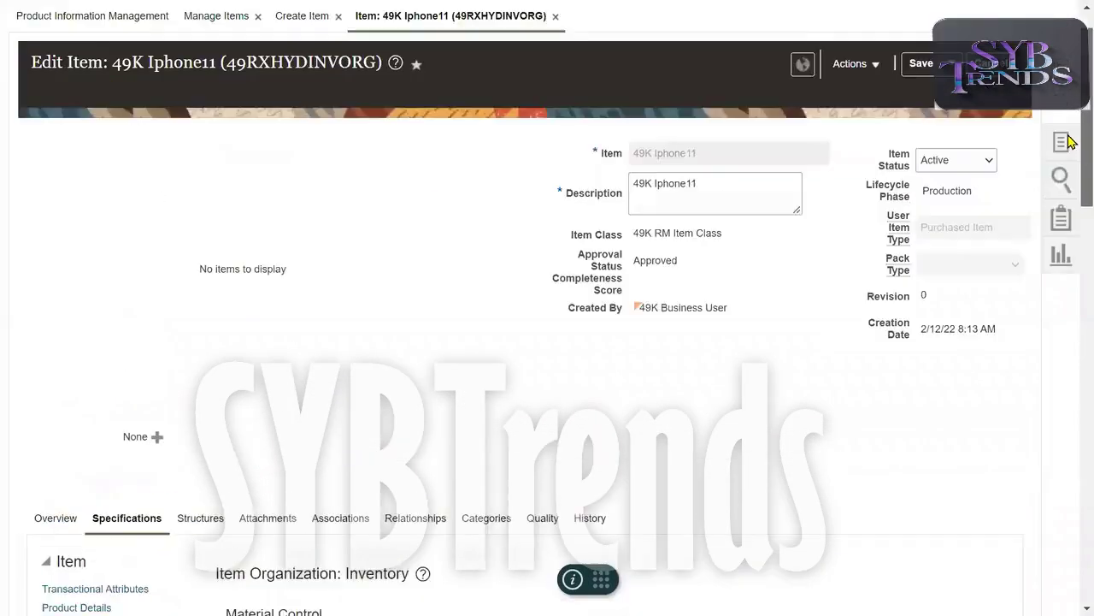
{"action": "scroll", "coordinate": [1068, 257], "scroll_direction": "up", "scroll_amount": 3}
{"action": "scroll", "coordinate": [1071, 150], "scroll_direction": "up", "scroll_amount": 2}
{"action": "left_click", "coordinate": [951, 109]}
{"action": "left_click", "coordinate": [945, 137]}
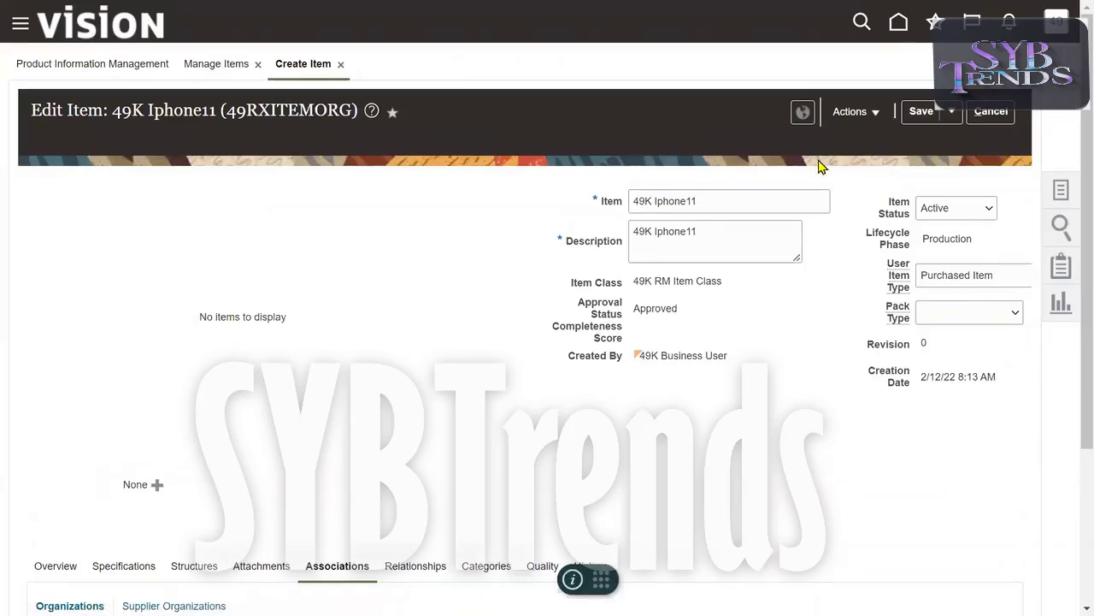
{"action": "left_click", "coordinate": [952, 113]}
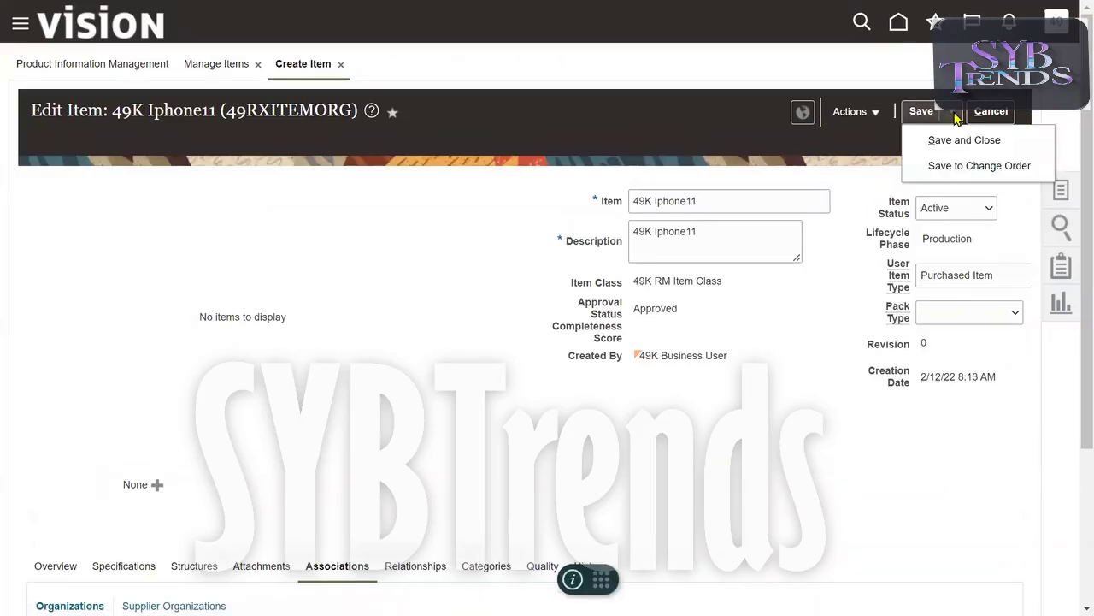
{"action": "left_click", "coordinate": [916, 140]}
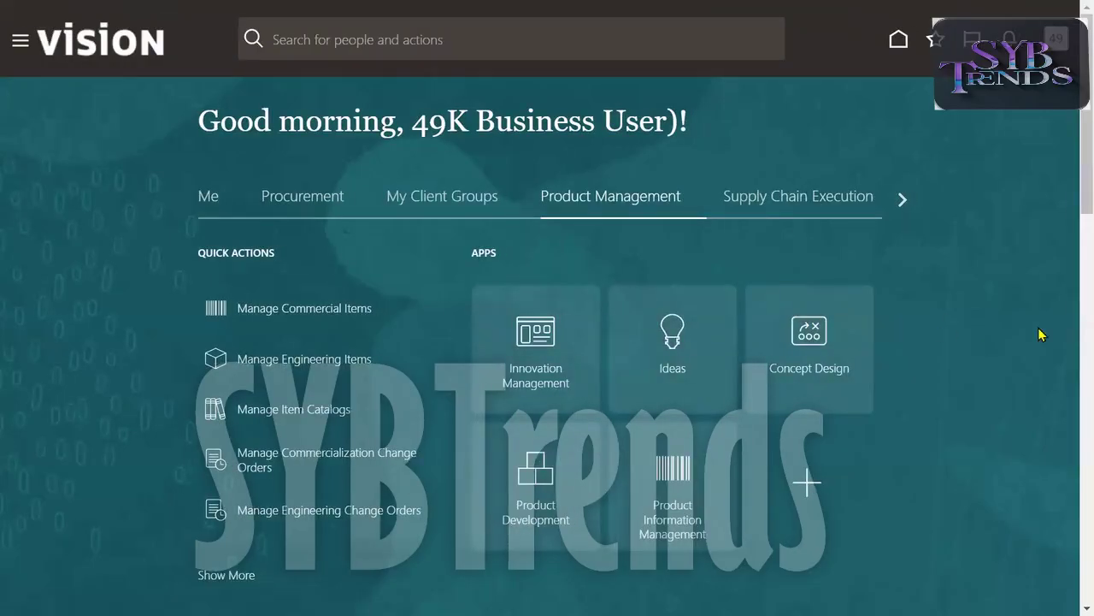
Start a new miscellaneous transaction in Inventory Management, under Supply Chain Execution
{"action": "left_click", "coordinate": [790, 202]}
{"action": "left_click", "coordinate": [670, 323]}
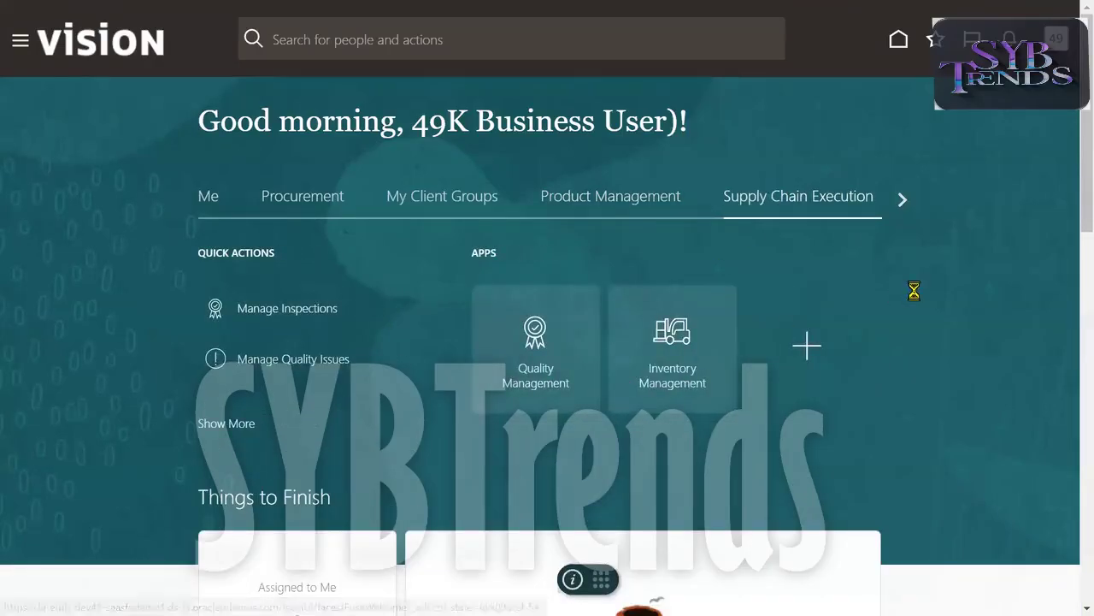
{"action": "left_click", "coordinate": [1060, 203]}
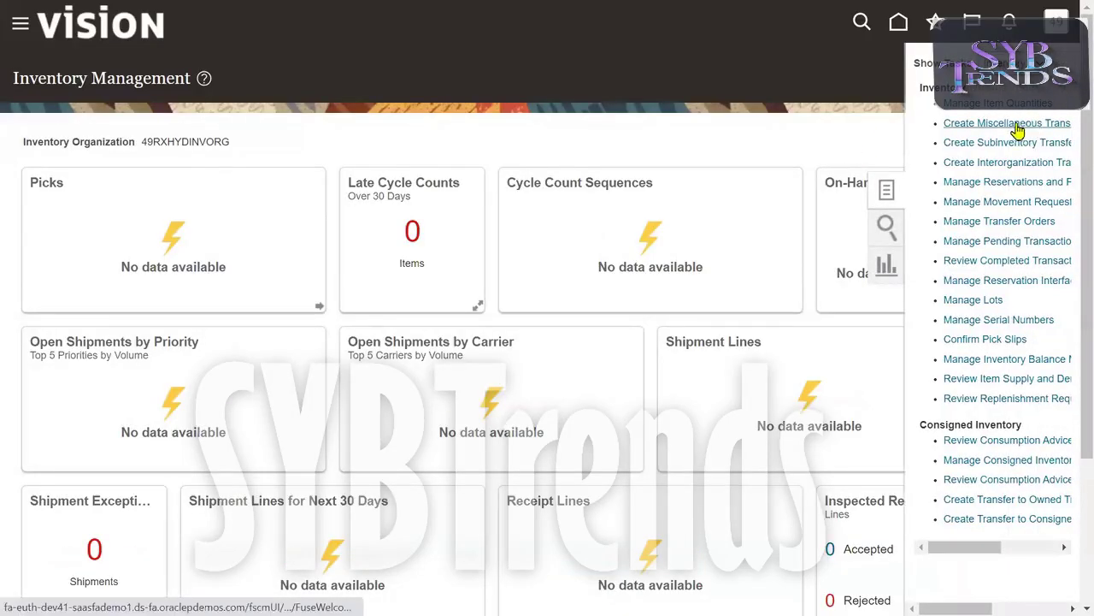
{"action": "left_click", "coordinate": [1009, 122]}
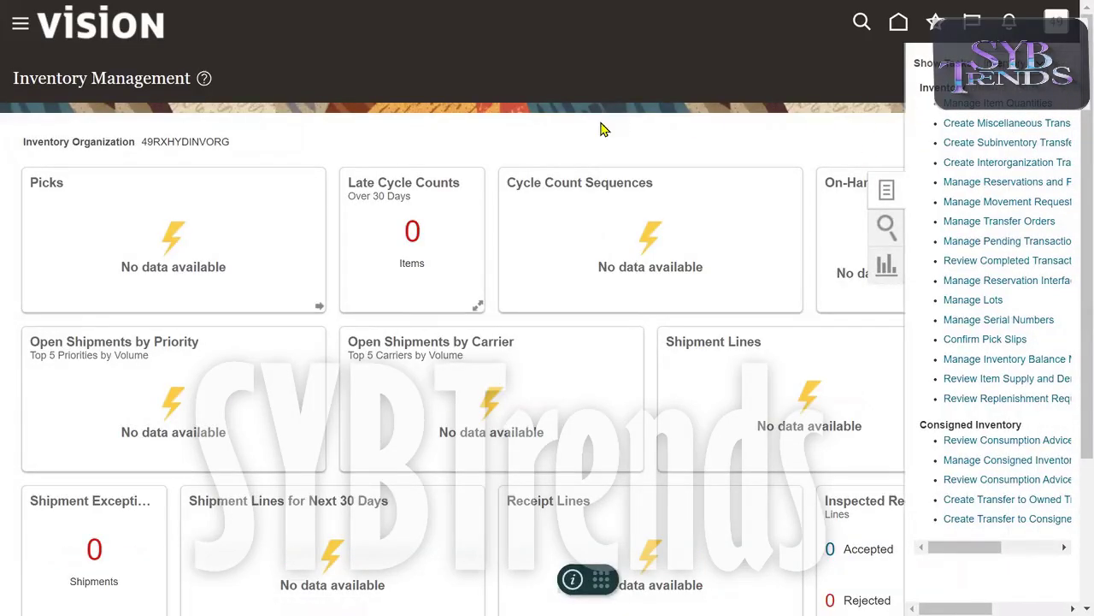
Set the transaction type to Miscellaneous Receipt and the account to 02.02.02
{"action": "left_click", "coordinate": [479, 234]}
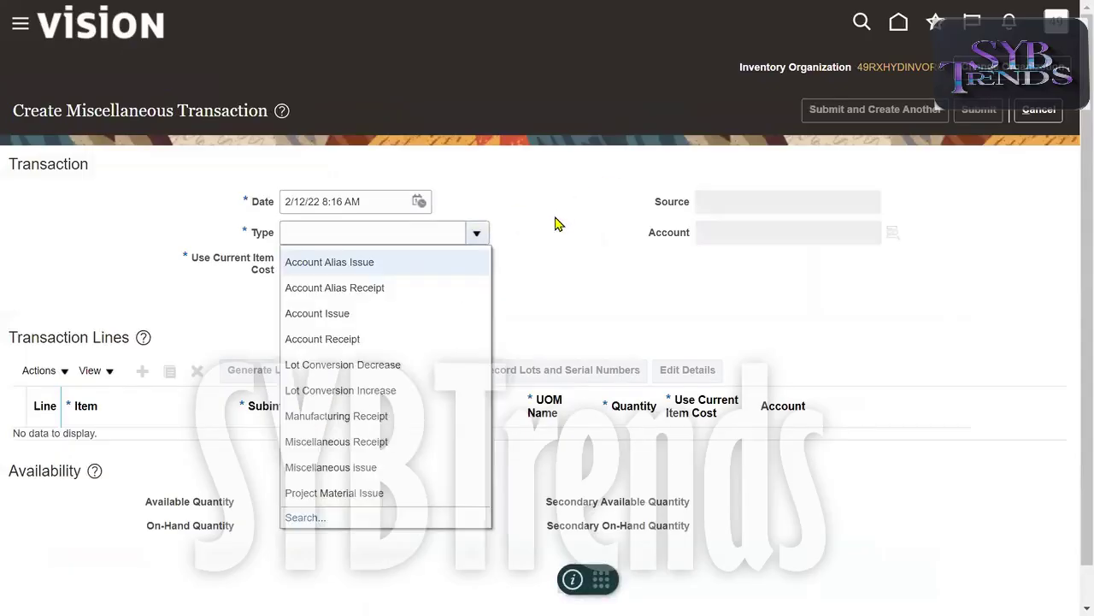
{"action": "left_click", "coordinate": [381, 441]}
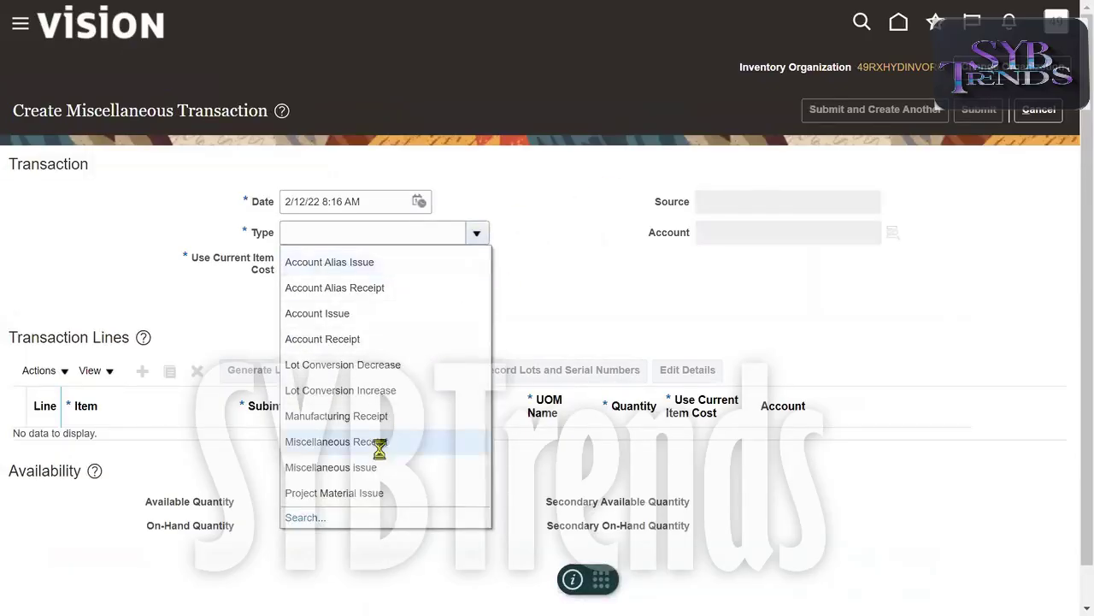
{"action": "left_click", "coordinate": [308, 264]}
{"action": "left_click", "coordinate": [296, 306]}
{"action": "left_click", "coordinate": [892, 233]}
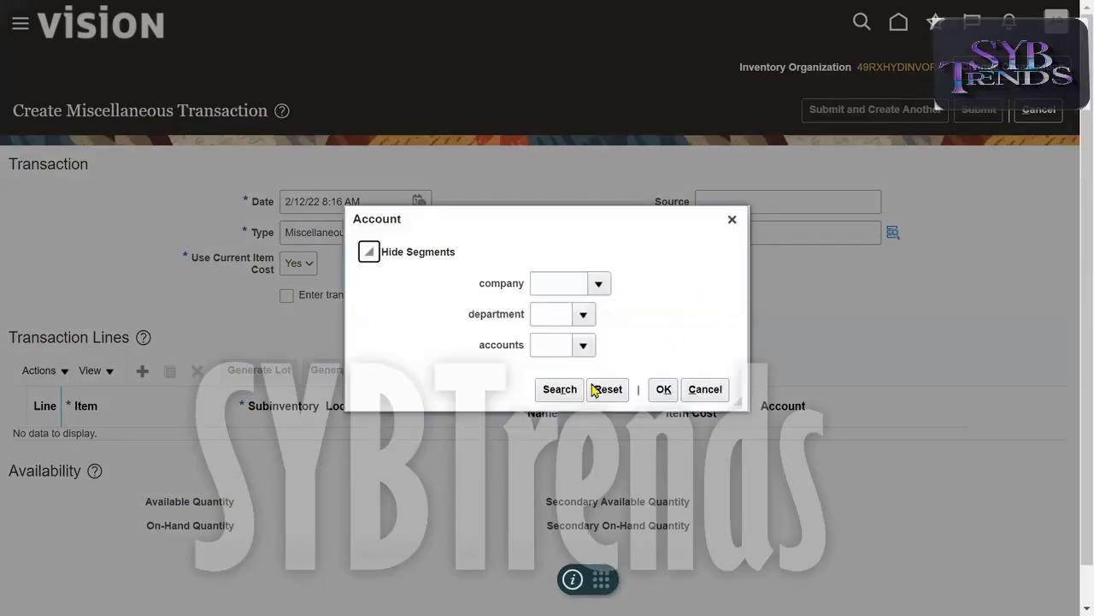
{"action": "left_click", "coordinate": [559, 390]}
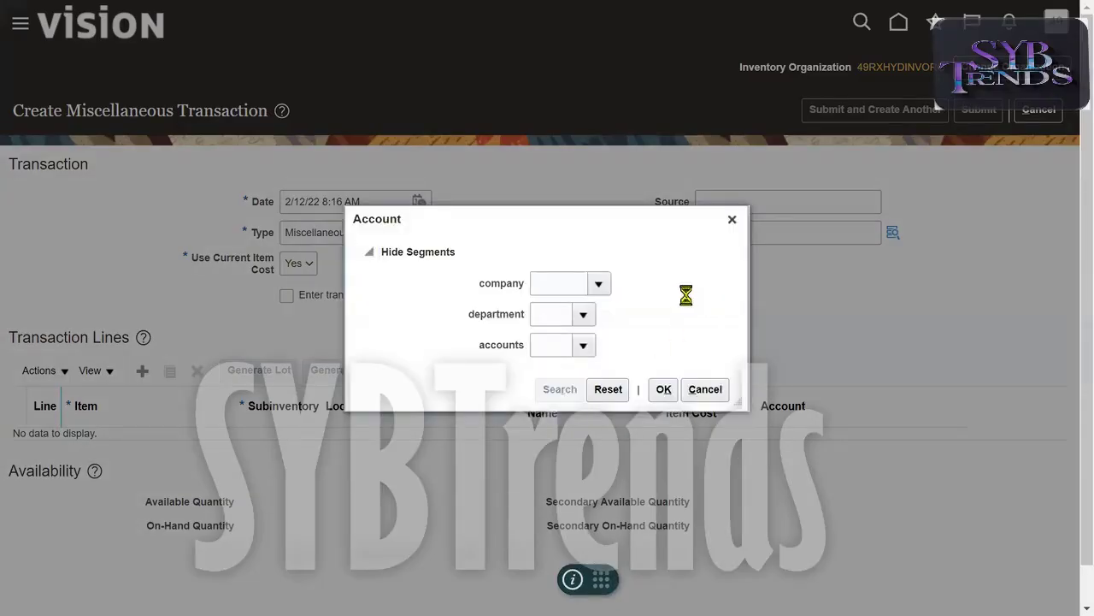
{"action": "left_click", "coordinate": [663, 413]}
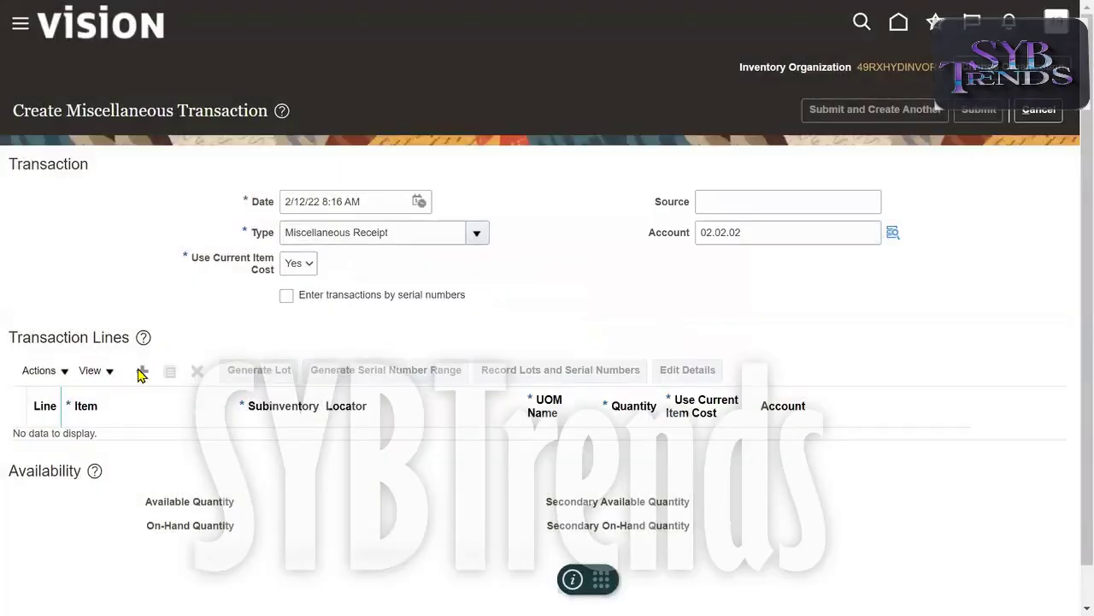
Add a transaction line for item 49K Iphone11
{"action": "left_click", "coordinate": [142, 374]}
{"action": "left_click", "coordinate": [133, 448]}
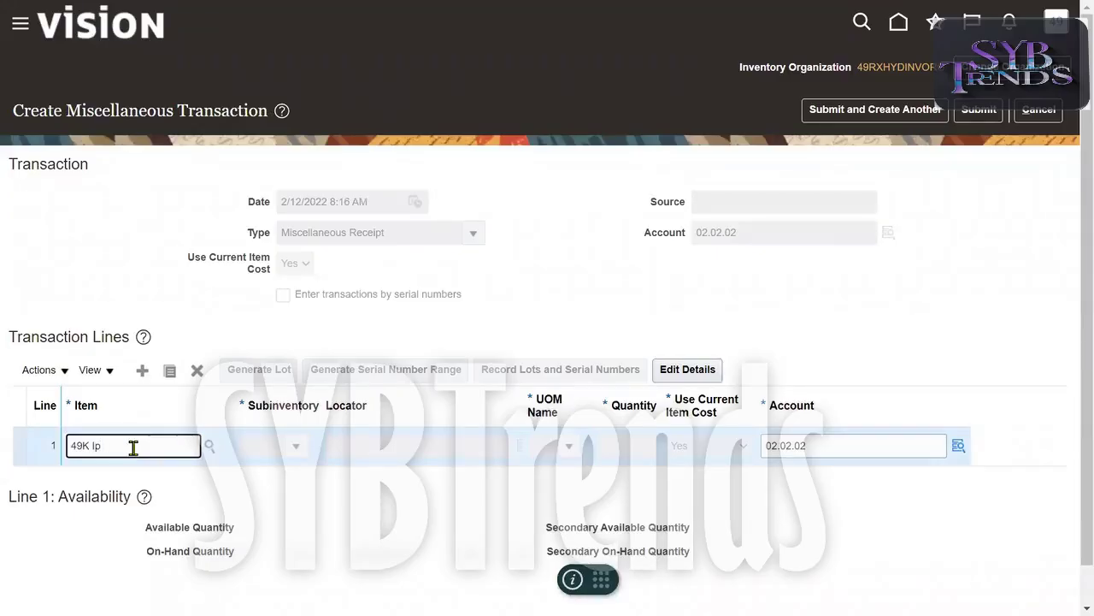
{"action": "type", "text": "49K Iphone11"}
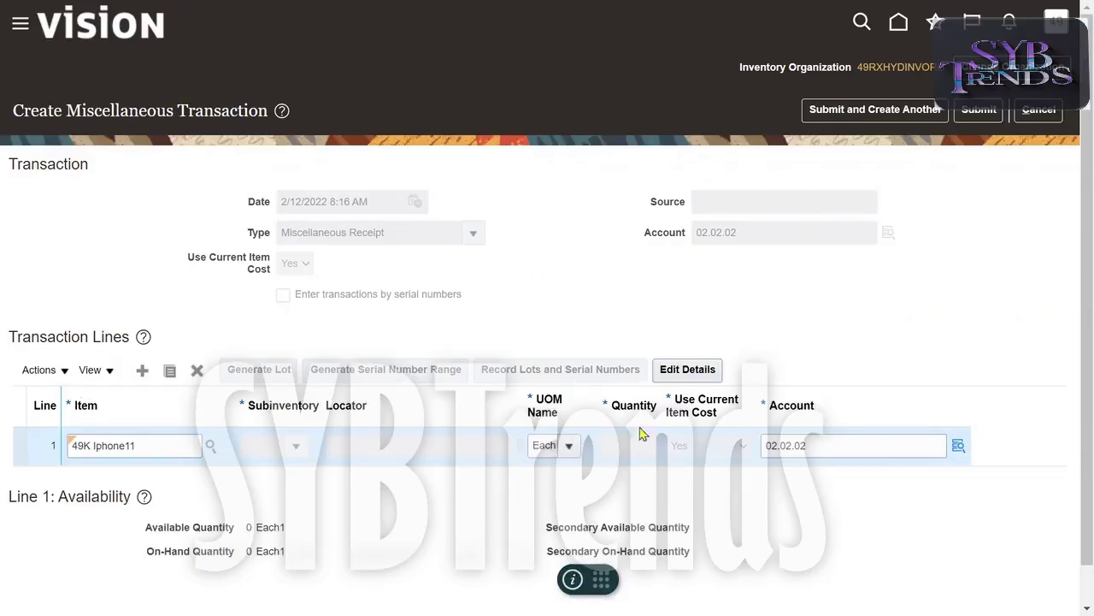
Display the Revision column in the transaction lines table
{"action": "left_click", "coordinate": [95, 370]}
{"action": "mouse_move", "coordinate": [124, 431]}
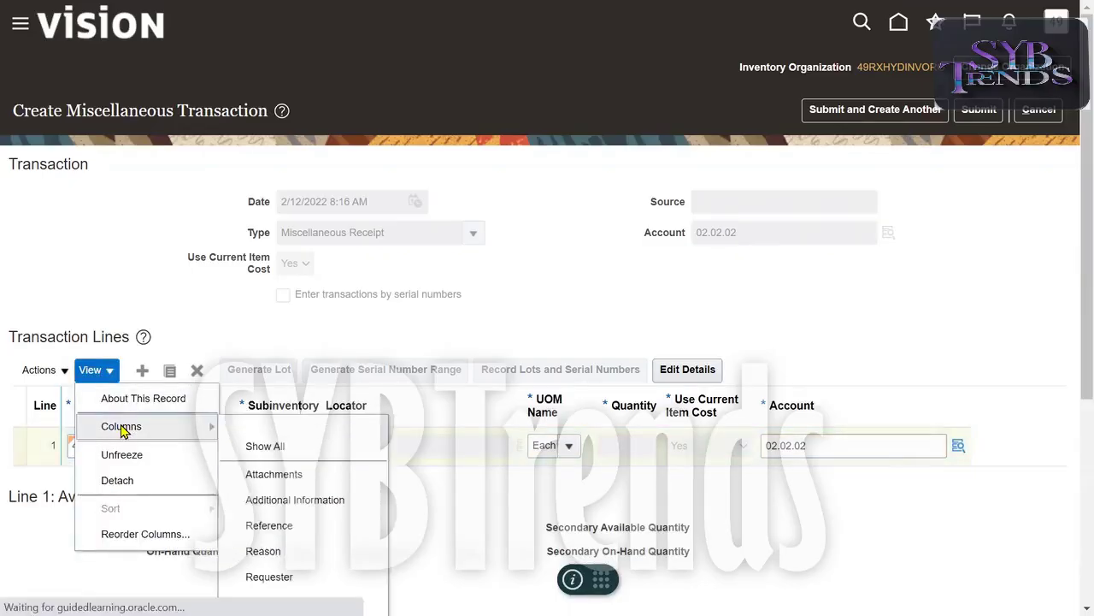
{"action": "scroll", "coordinate": [1071, 401], "scroll_direction": "down", "scroll_amount": 3}
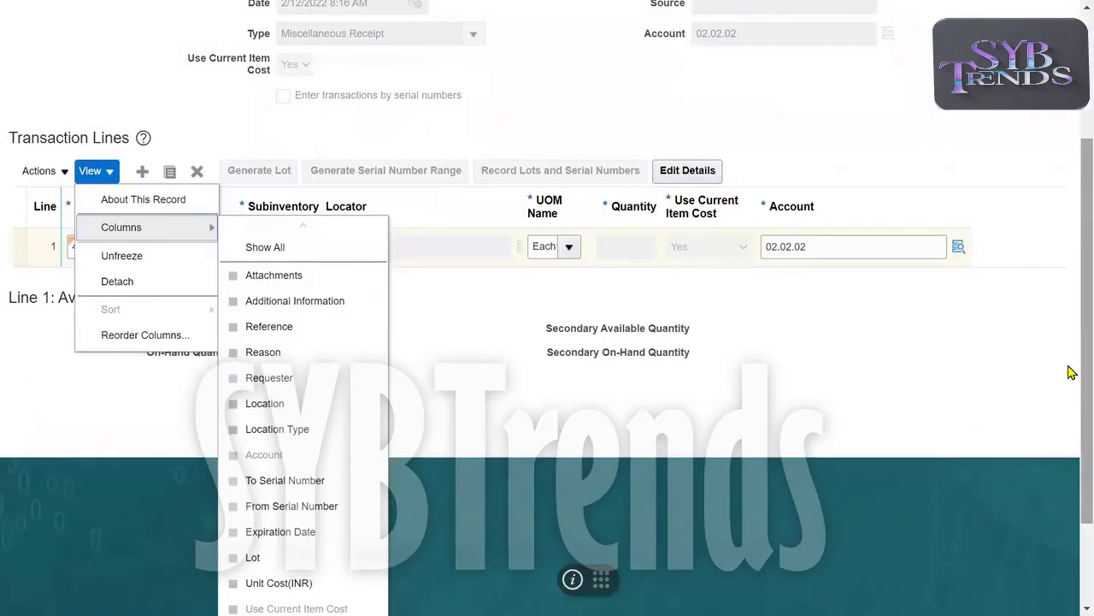
{"action": "scroll", "coordinate": [1072, 371], "scroll_direction": "down", "scroll_amount": 3}
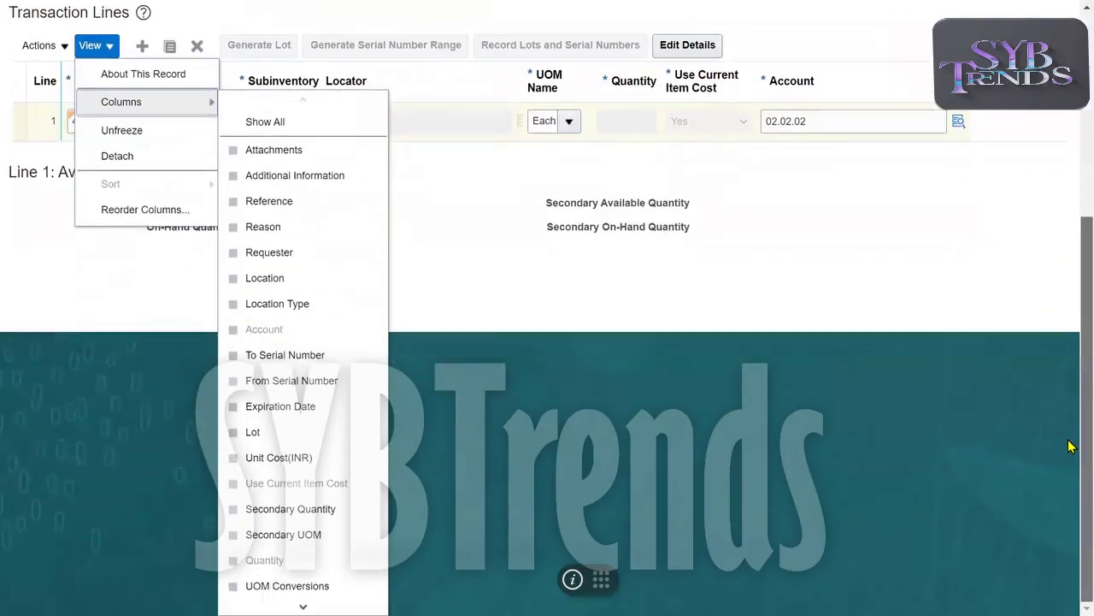
{"action": "mouse_move", "coordinate": [303, 606]}
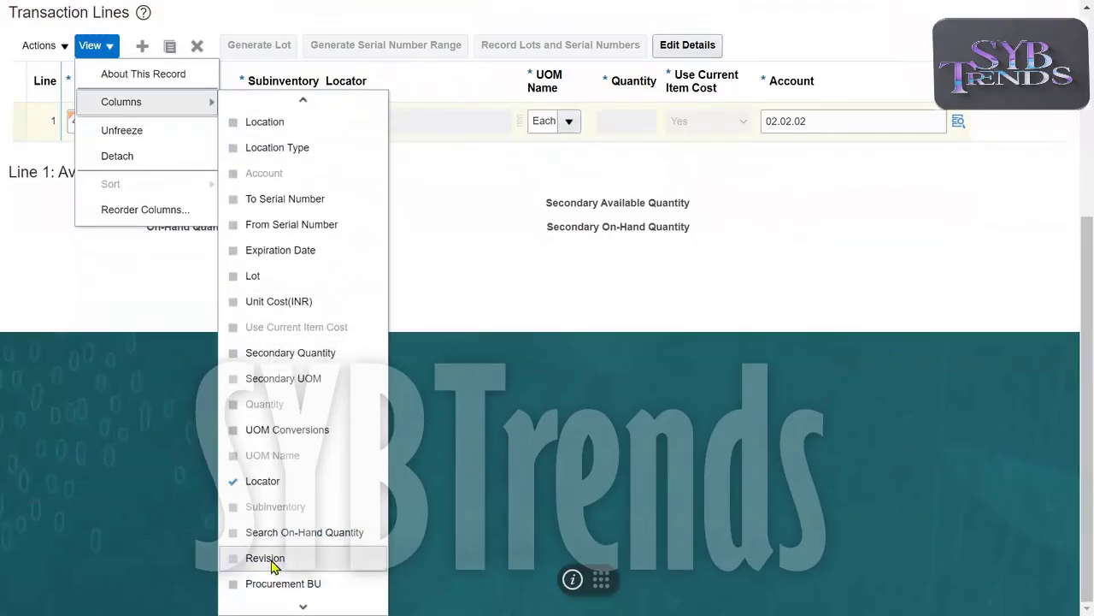
{"action": "left_click", "coordinate": [265, 558]}
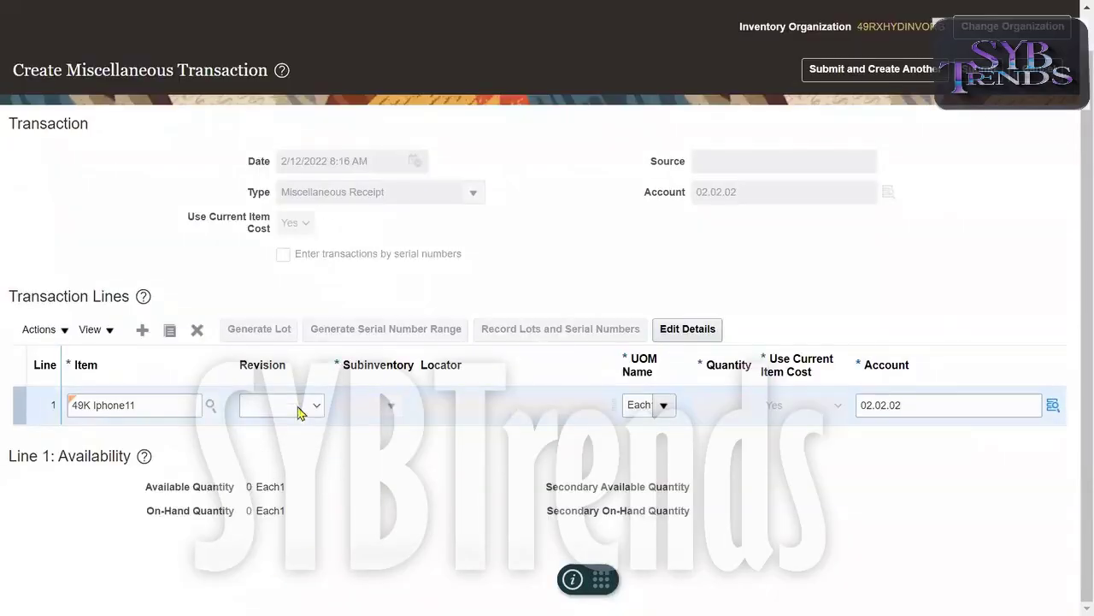
Select revision 2 for the 49K Iphone11 transaction line
{"action": "left_click", "coordinate": [299, 413]}
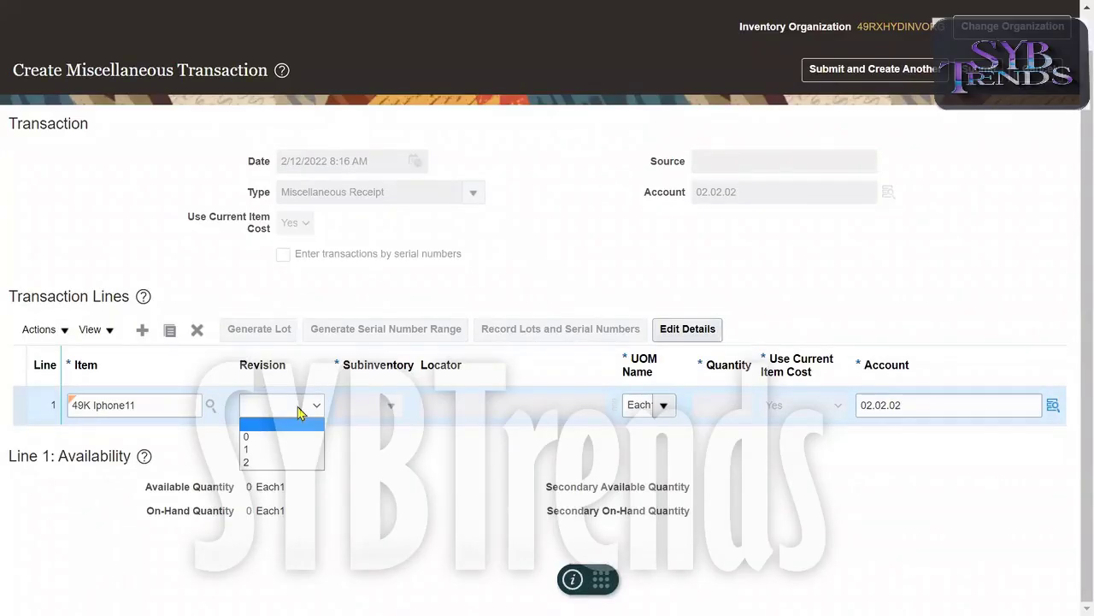
{"action": "left_click", "coordinate": [279, 462]}
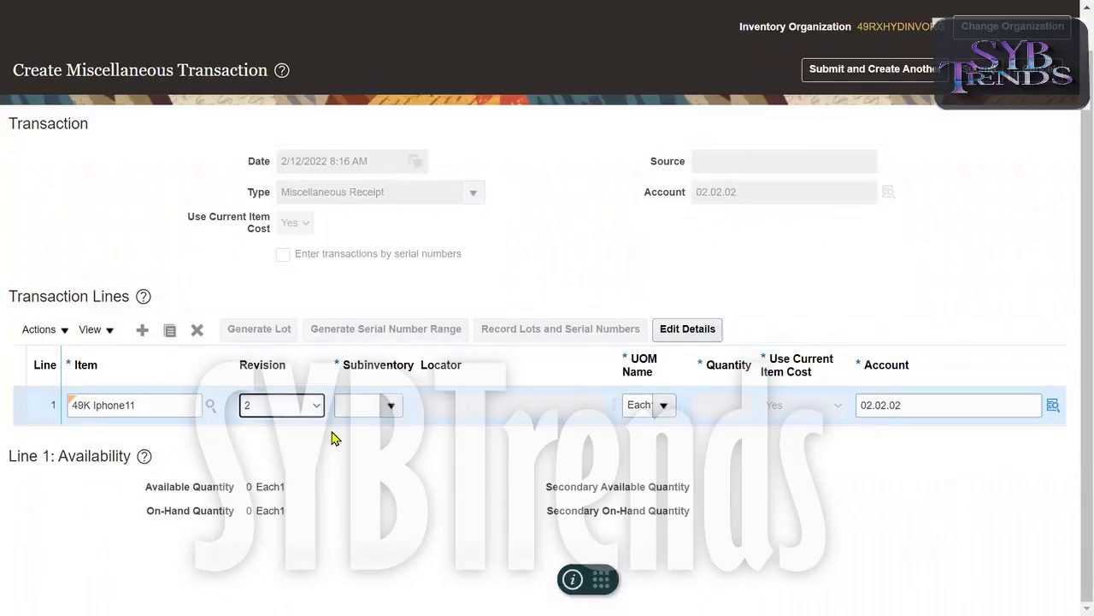
{"action": "double_click", "coordinate": [156, 411]}
{"action": "left_click", "coordinate": [387, 463]}
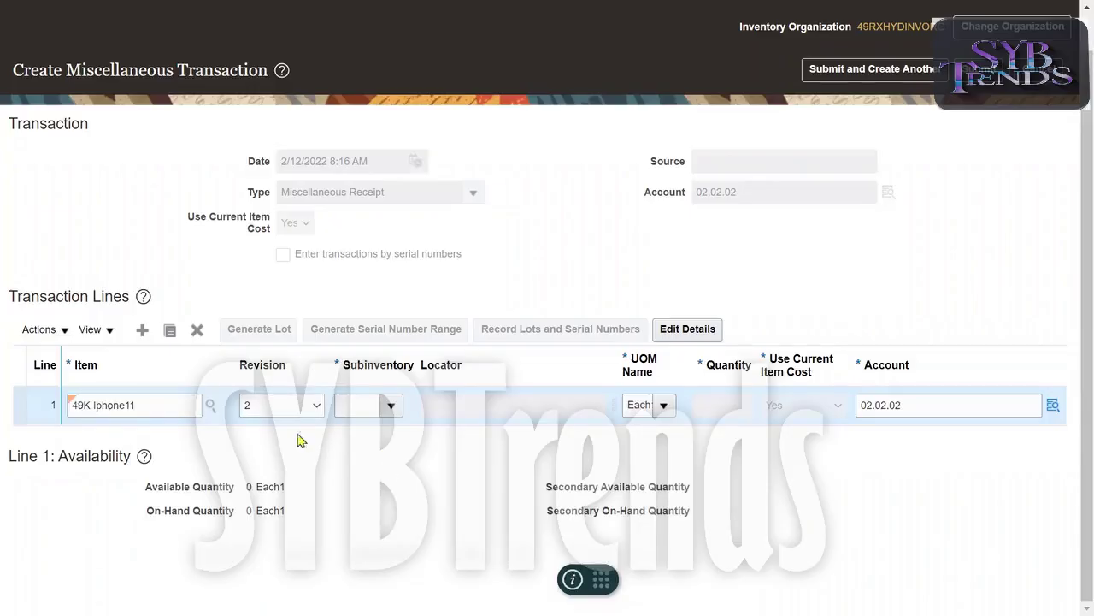
Set the line's subinventory to ColdStore and its locator to block B, floor 1ST
{"action": "left_click", "coordinate": [392, 407]}
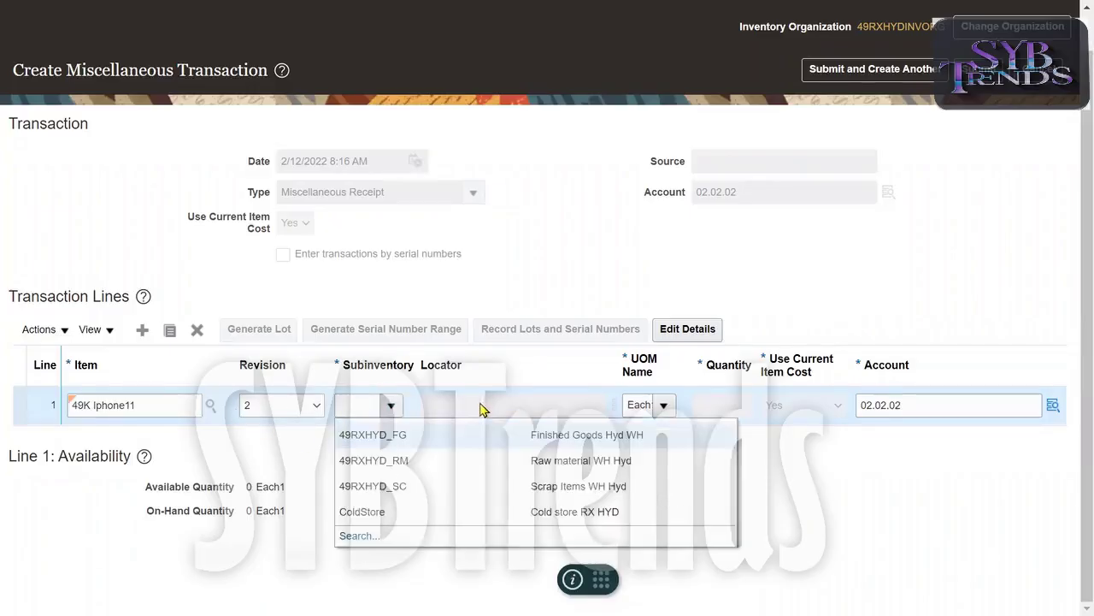
{"action": "left_click", "coordinate": [362, 512]}
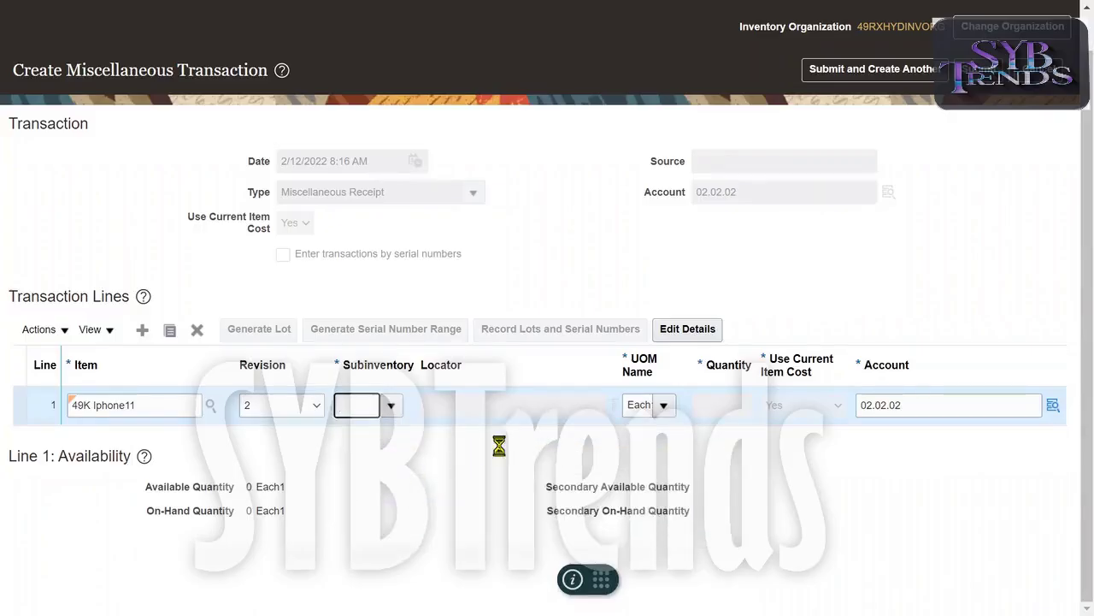
{"action": "key", "text": "Tab"}
{"action": "left_click", "coordinate": [613, 409]}
{"action": "left_click", "coordinate": [560, 375]}
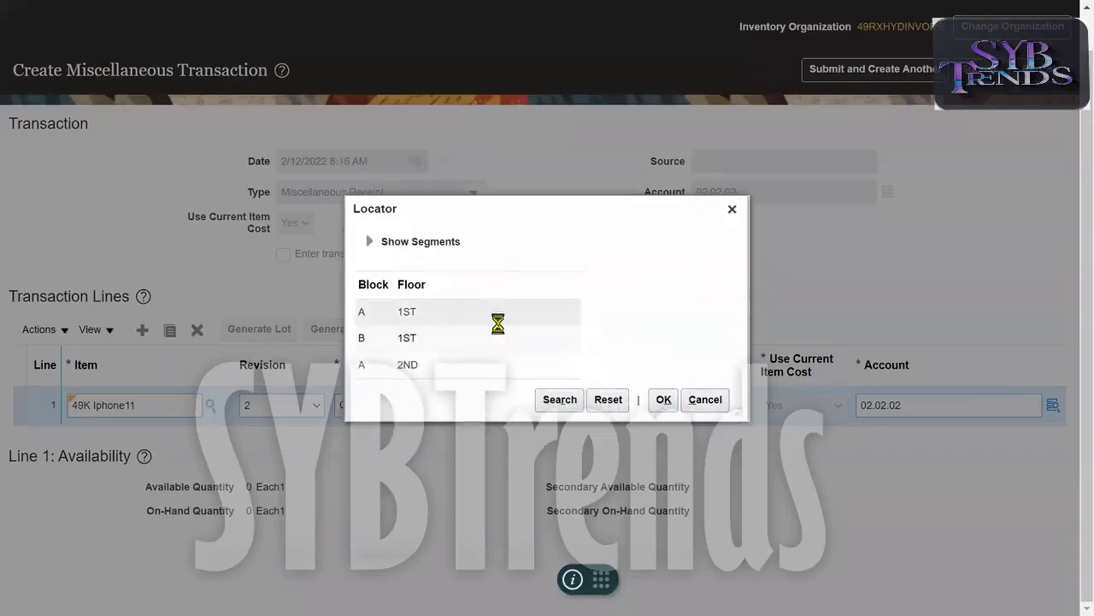
{"action": "left_click", "coordinate": [466, 336]}
{"action": "left_click", "coordinate": [663, 400]}
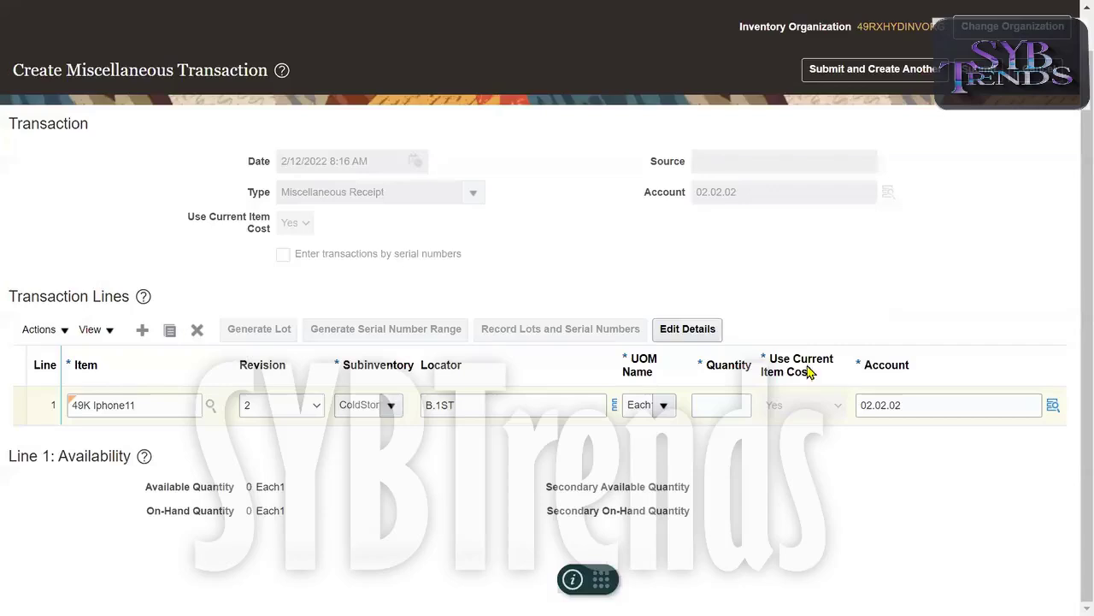
Enter a quantity of 1 for the transaction line
{"action": "left_click", "coordinate": [706, 408]}
{"action": "type", "text": "1"}
{"action": "key", "text": "Tab"}
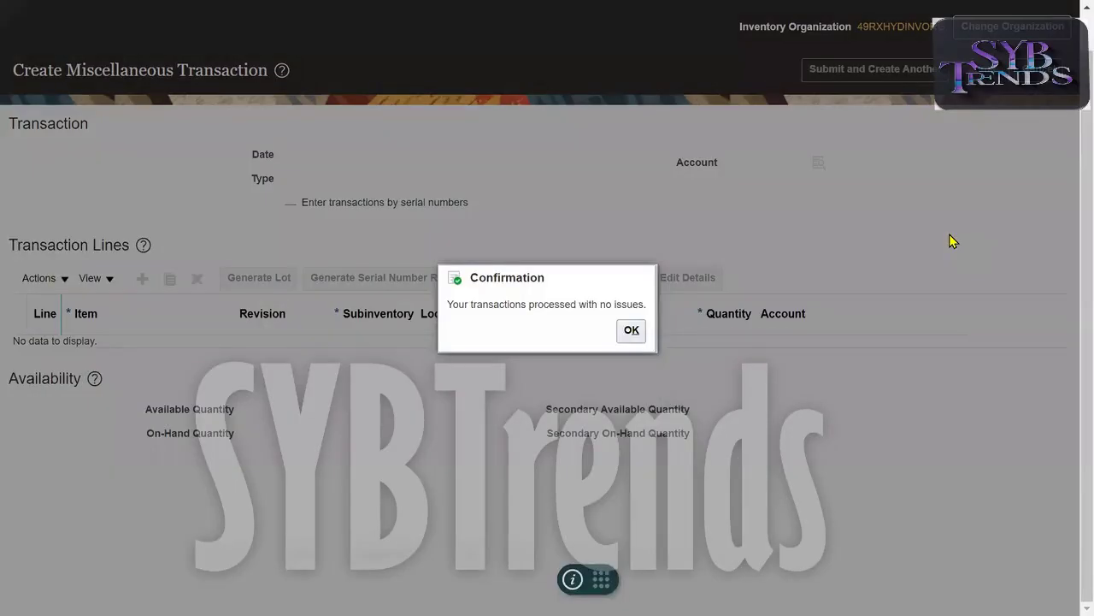
Acknowledge the confirmation for the miscellaneous transaction and exit the browser's full-screen view
{"action": "left_click", "coordinate": [630, 330]}
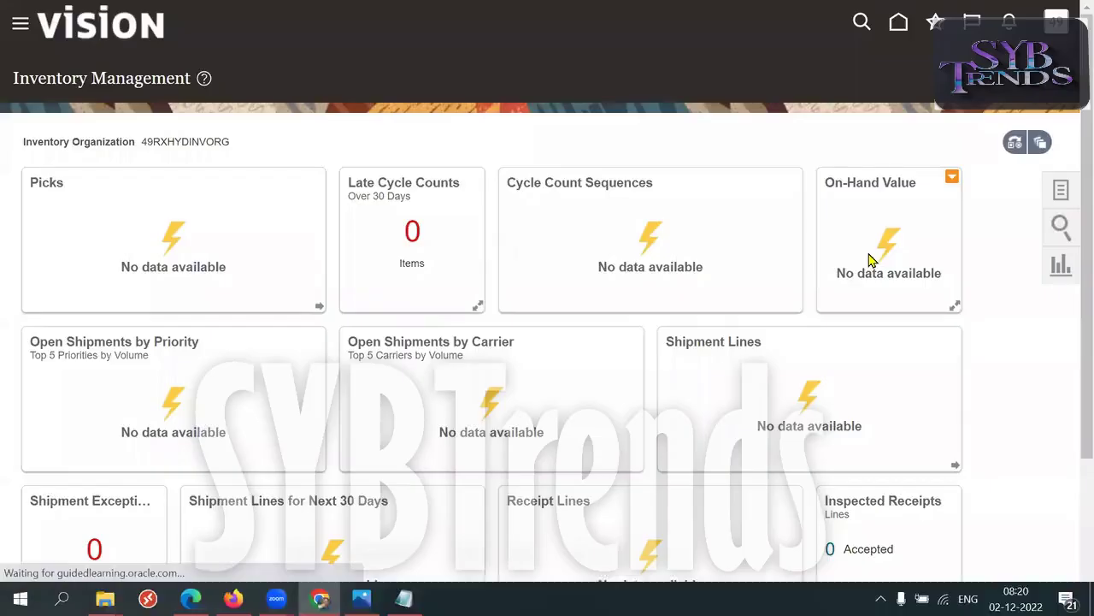
{"action": "key", "text": "F11"}
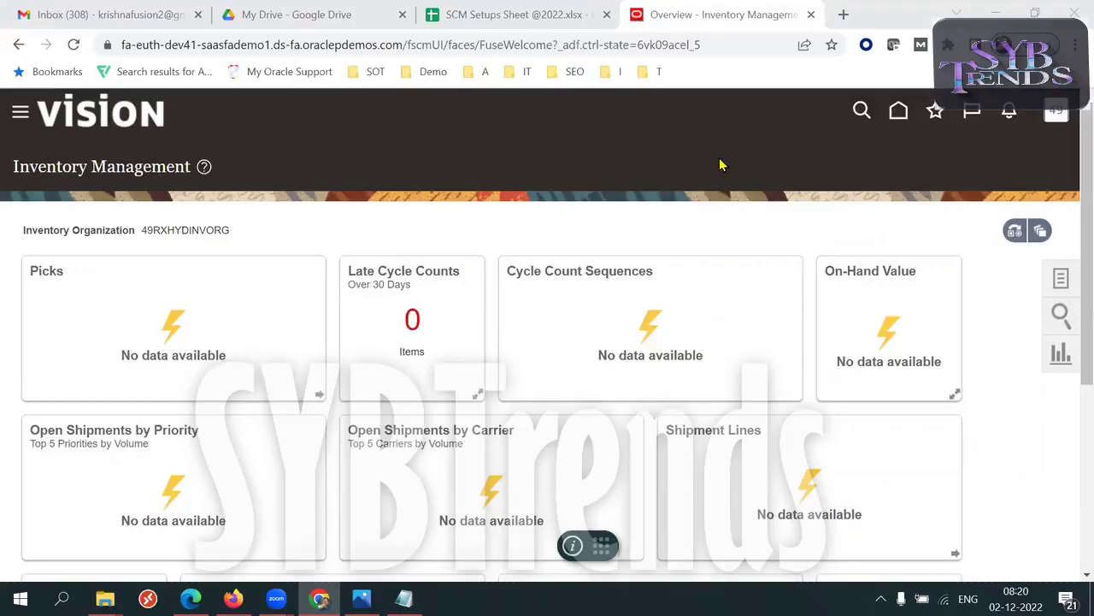
{"action": "left_click", "coordinate": [461, 15]}
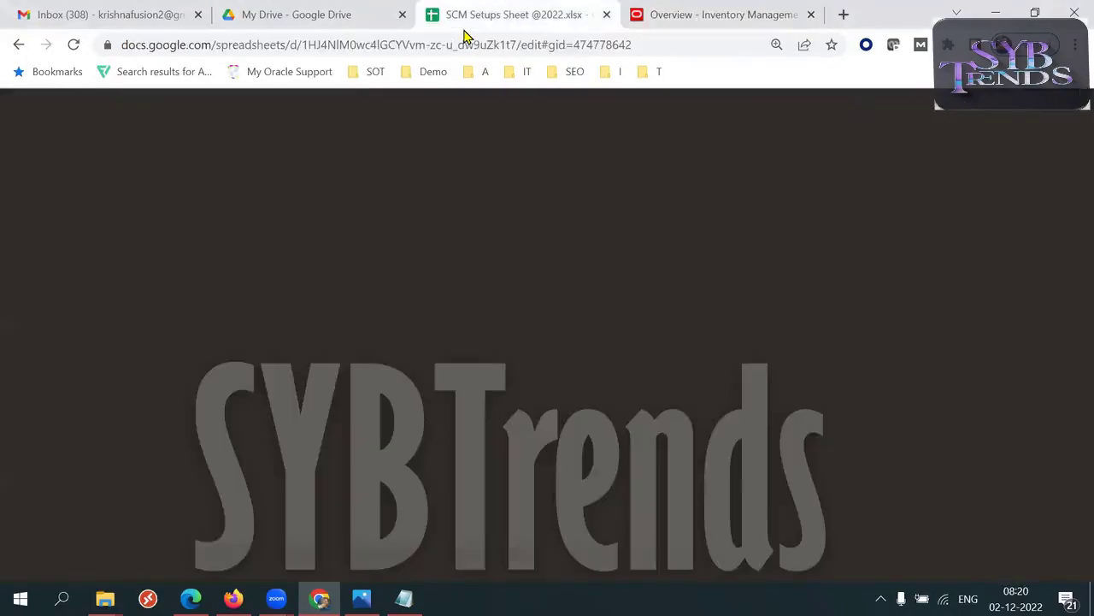
{"action": "left_click", "coordinate": [143, 452]}
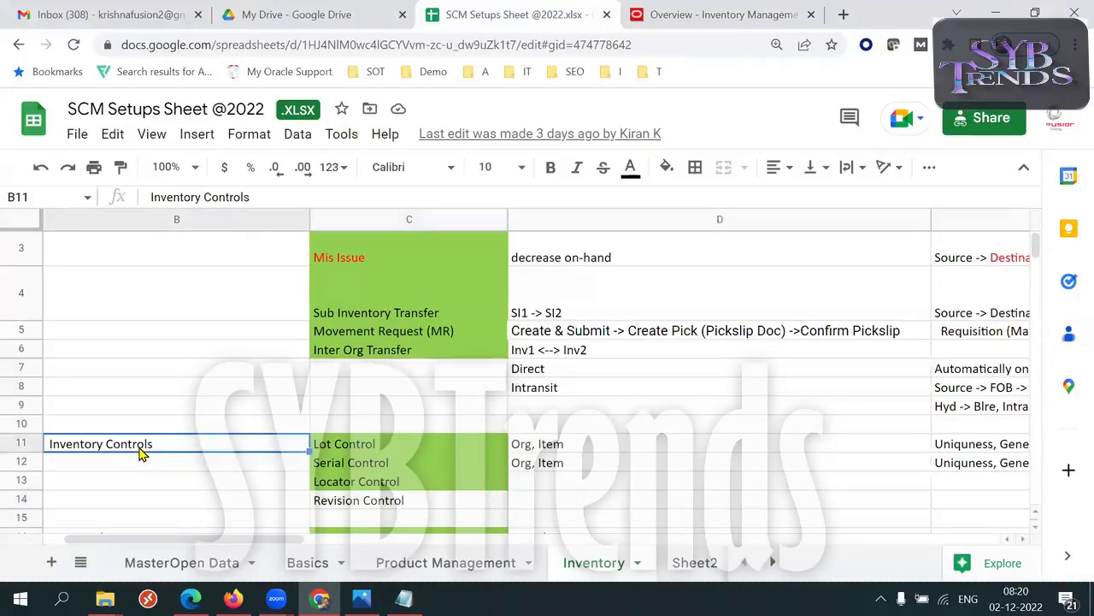
{"action": "key", "text": "Right"}
{"action": "key", "text": "Down"}
{"action": "key", "text": "Down"}
{"action": "key", "text": "Down"}
{"action": "key", "text": "Down"}
{"action": "key", "text": "Down"}
{"action": "key", "text": "Down"}
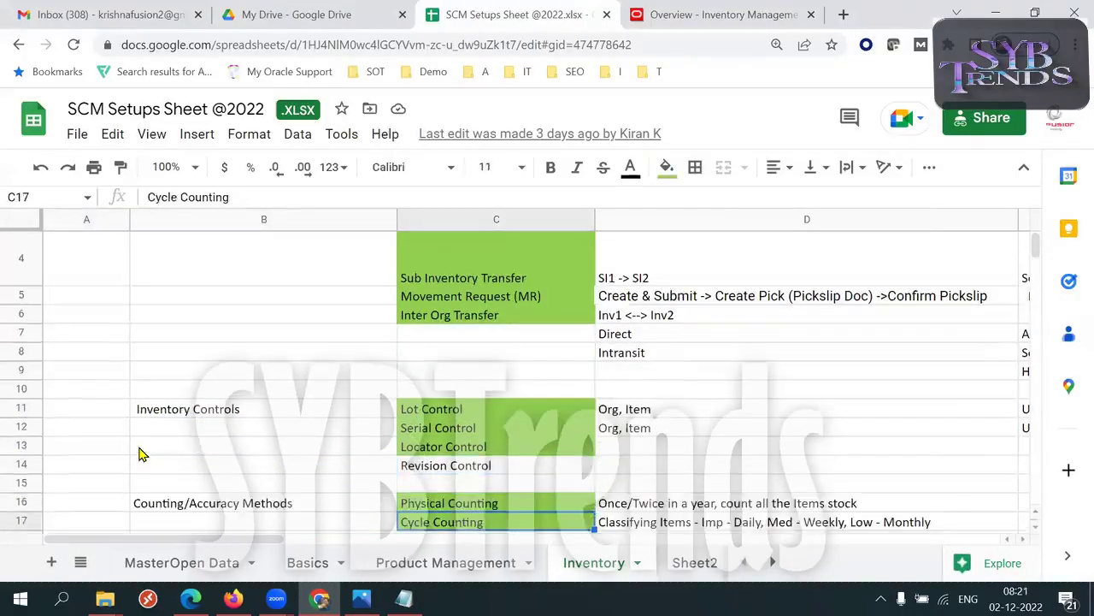
{"action": "key", "text": "Down"}
{"action": "key", "text": "Down"}
{"action": "key", "text": "Down"}
{"action": "key", "text": "Down"}
{"action": "key", "text": "Down"}
{"action": "key", "text": "Down"}
{"action": "key", "text": "Down"}
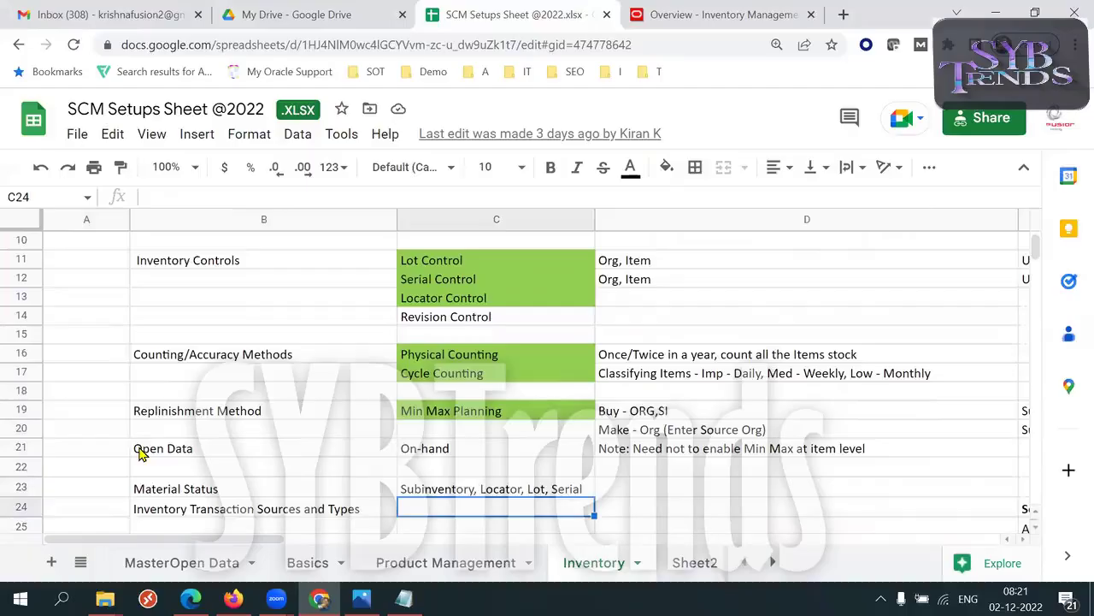
Examine the Physical Counting and Cycle Counting entries under Counting/Accuracy Methods, consulting the system calendar for December 2022
{"action": "left_click", "coordinate": [279, 359]}
{"action": "left_click", "coordinate": [480, 359]}
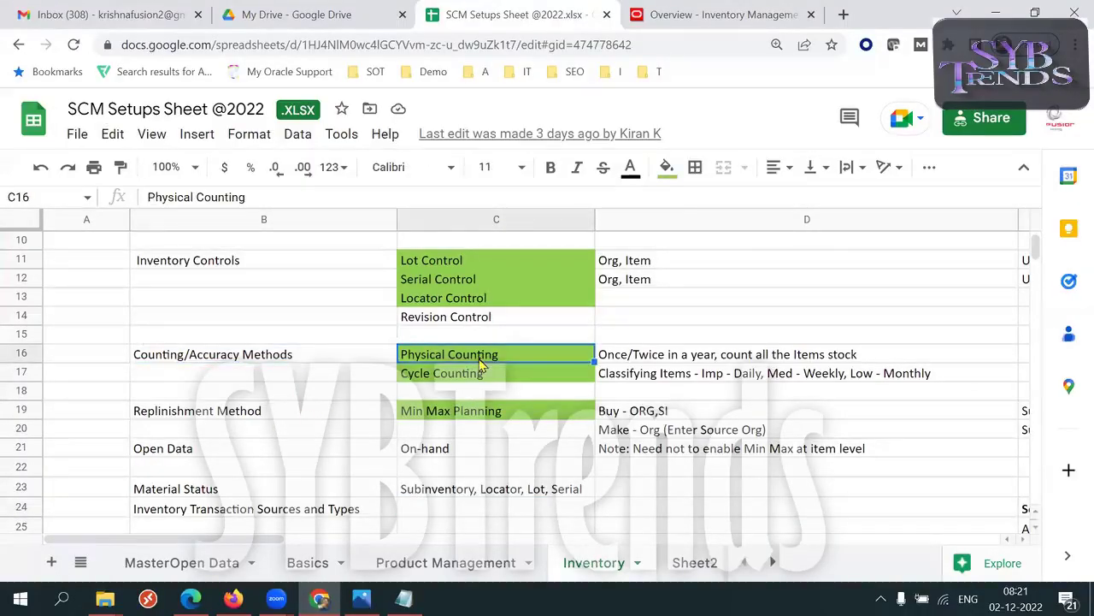
{"action": "left_click", "coordinate": [338, 342]}
{"action": "left_click", "coordinate": [336, 358]}
{"action": "left_click", "coordinate": [479, 359]}
{"action": "left_click", "coordinate": [1015, 597]}
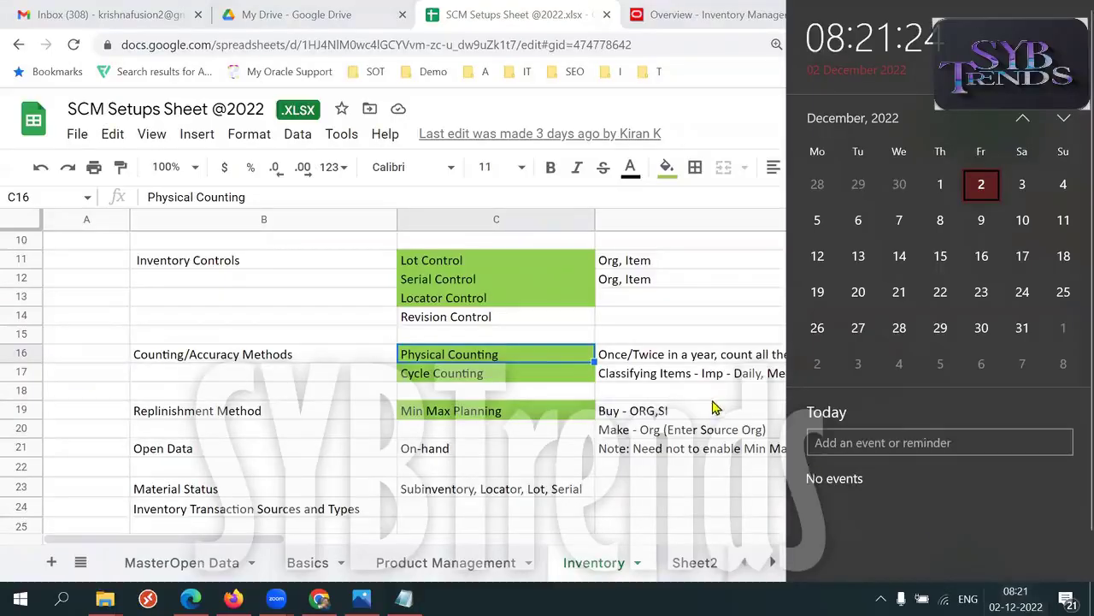
{"action": "left_click", "coordinate": [526, 380]}
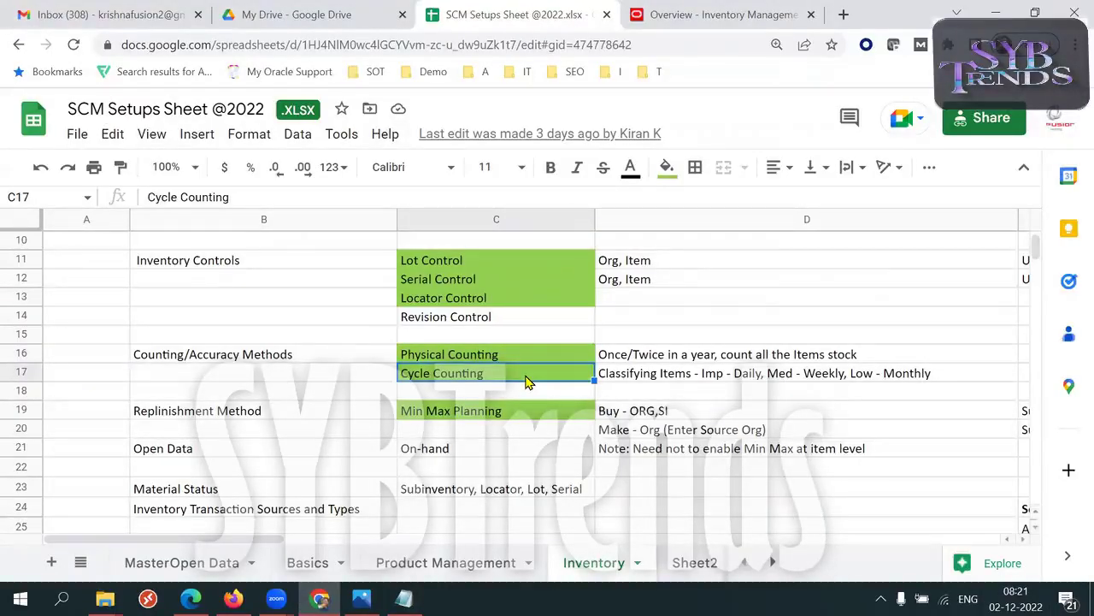